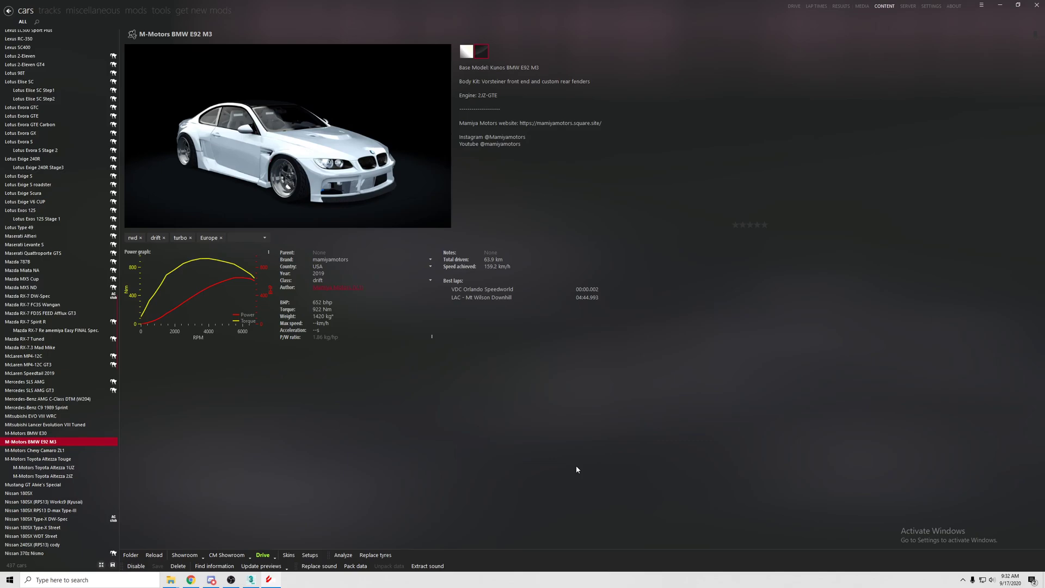
- Preview the Camaro ZL1 in CM Showroom with lights and brakes on, orbiting front and rear
left_click(227, 555)
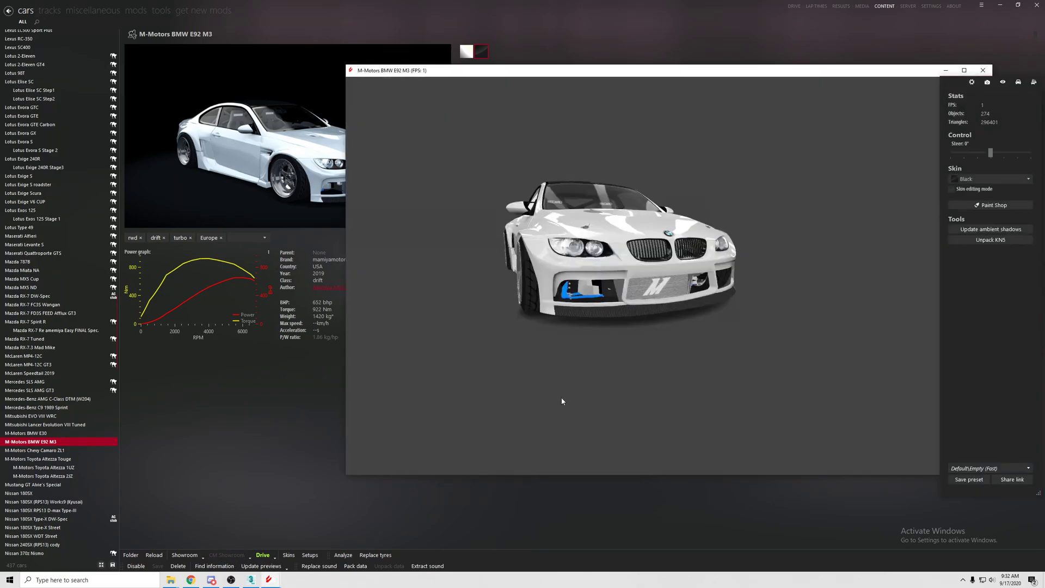
left_click_drag(562, 400, 941, 105)
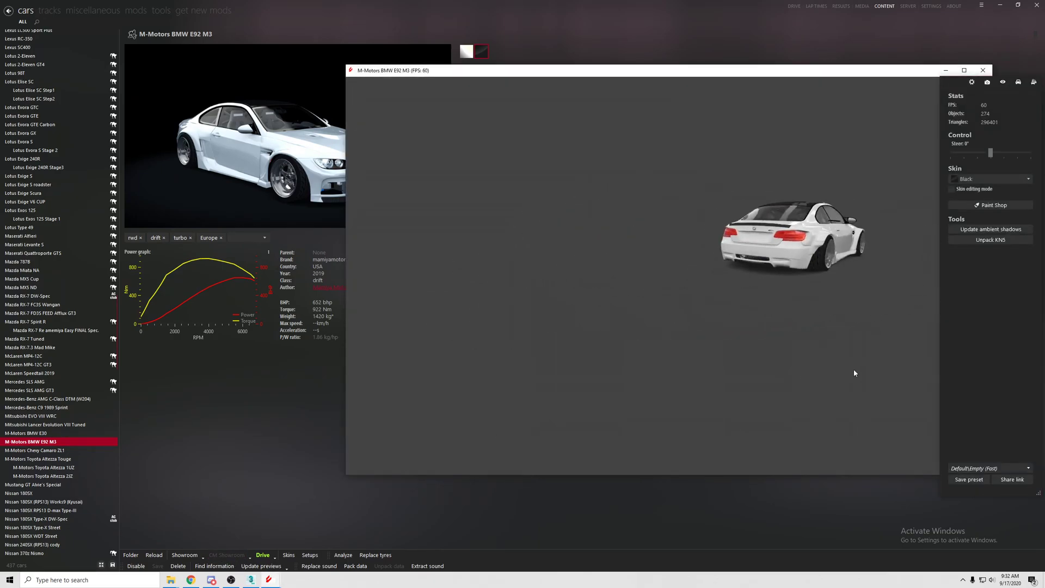
left_click(984, 68)
key("Down")
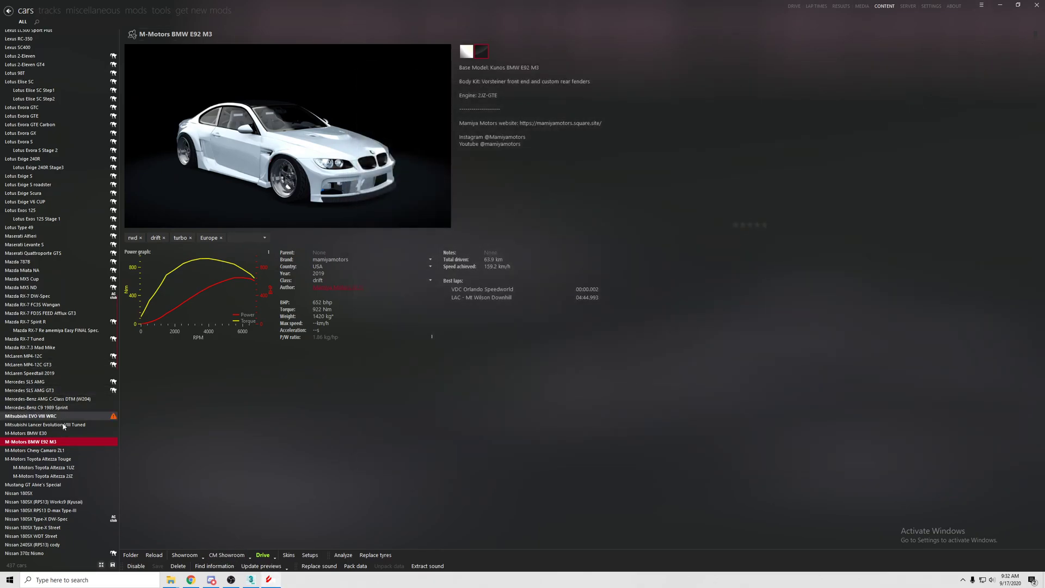
key("alt+h")
scroll(592, 307, "up", 5)
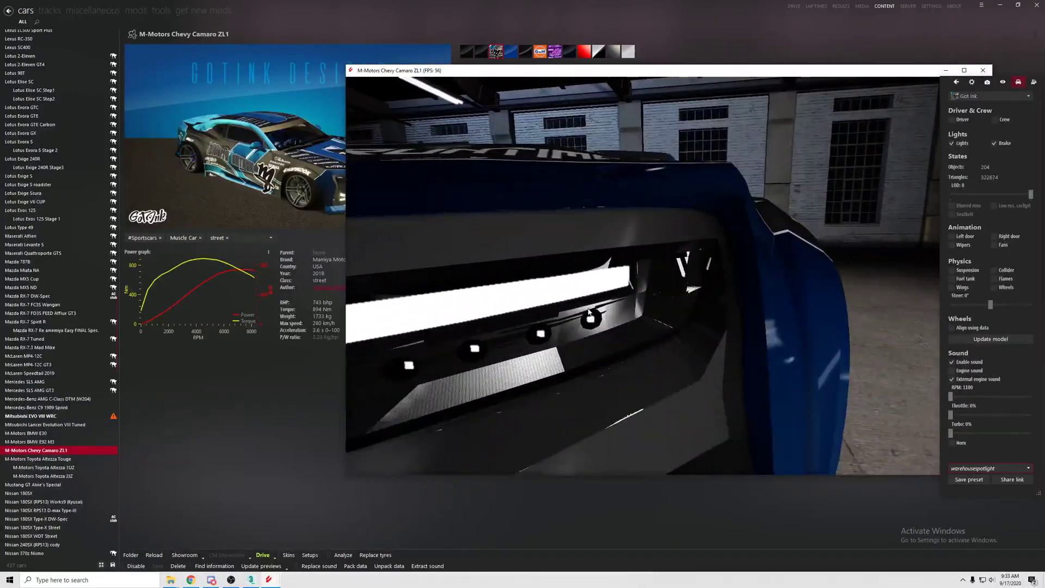
scroll(590, 312, "down", 3)
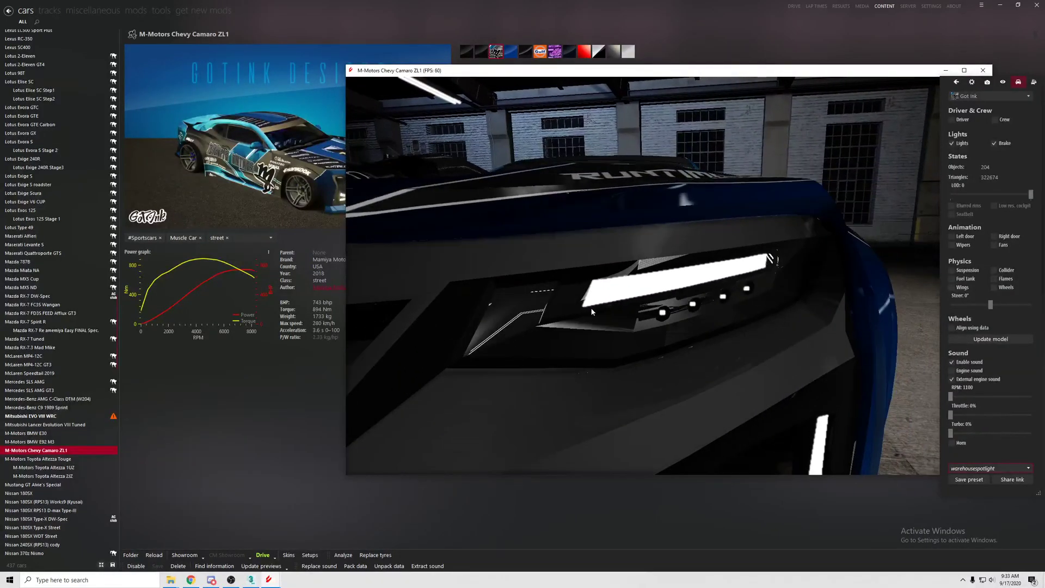
mouse_move(661, 324)
left_mouse_down()
mouse_move(700, 311)
mouse_move(596, 250)
left_mouse_up()
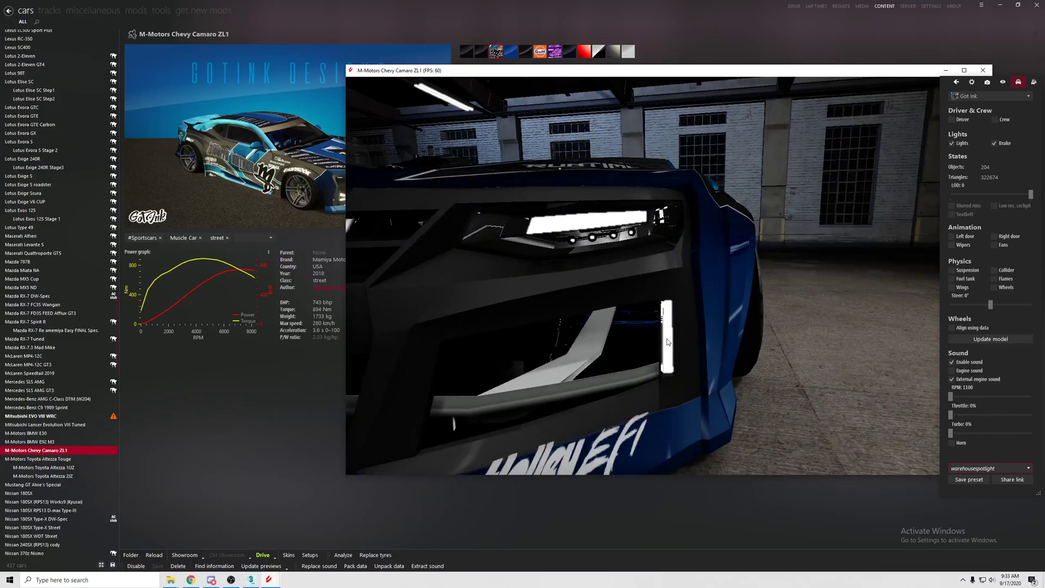
scroll(666, 342, "down", 5)
mouse_move(729, 336)
left_mouse_down()
mouse_move(440, 341)
mouse_move(615, 331)
mouse_move(558, 340)
left_mouse_up()
scroll(615, 335, "up", 5)
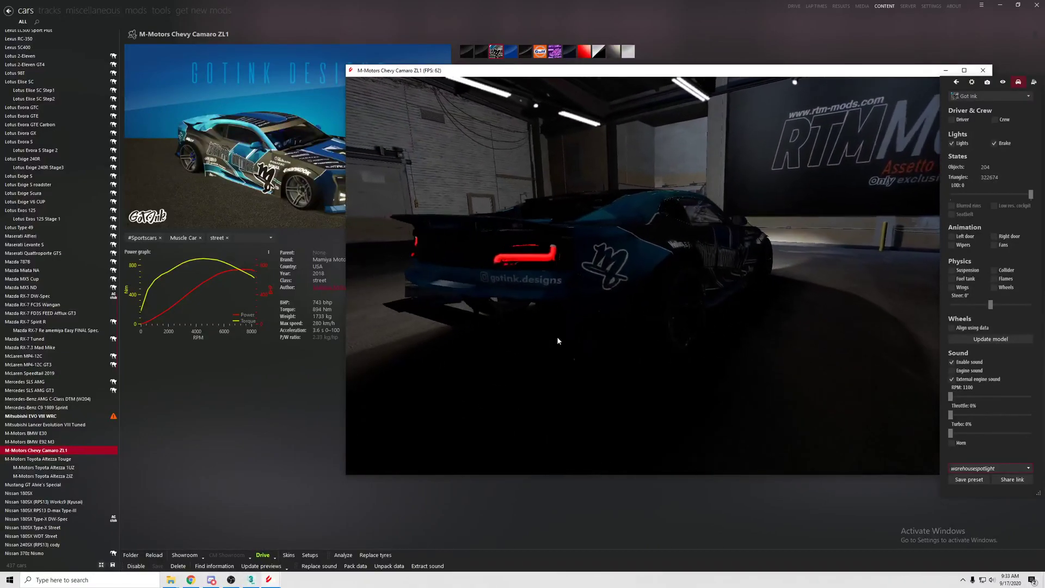
scroll(558, 341, "up", 5)
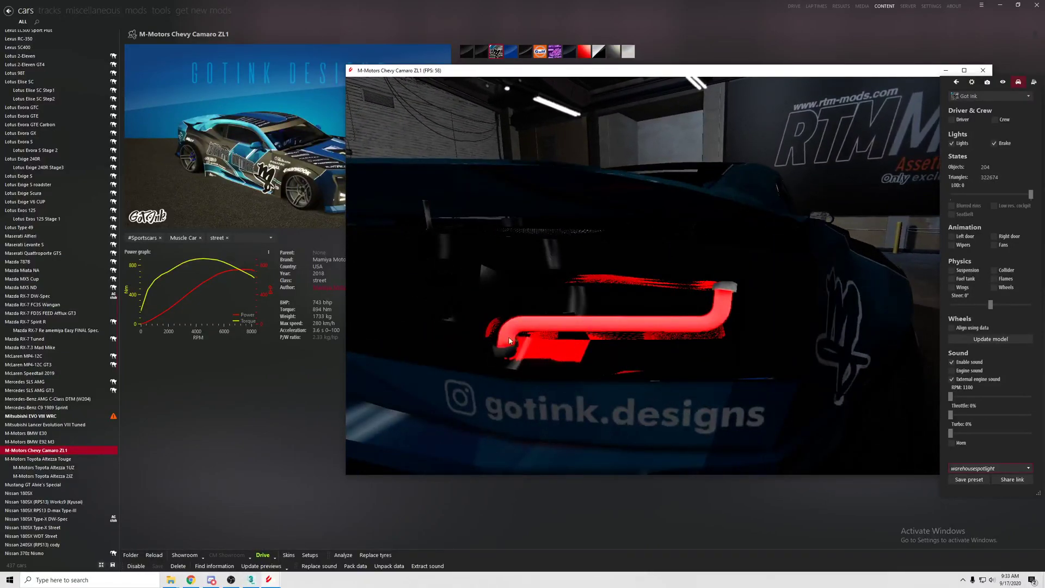
scroll(702, 319, "down", 5)
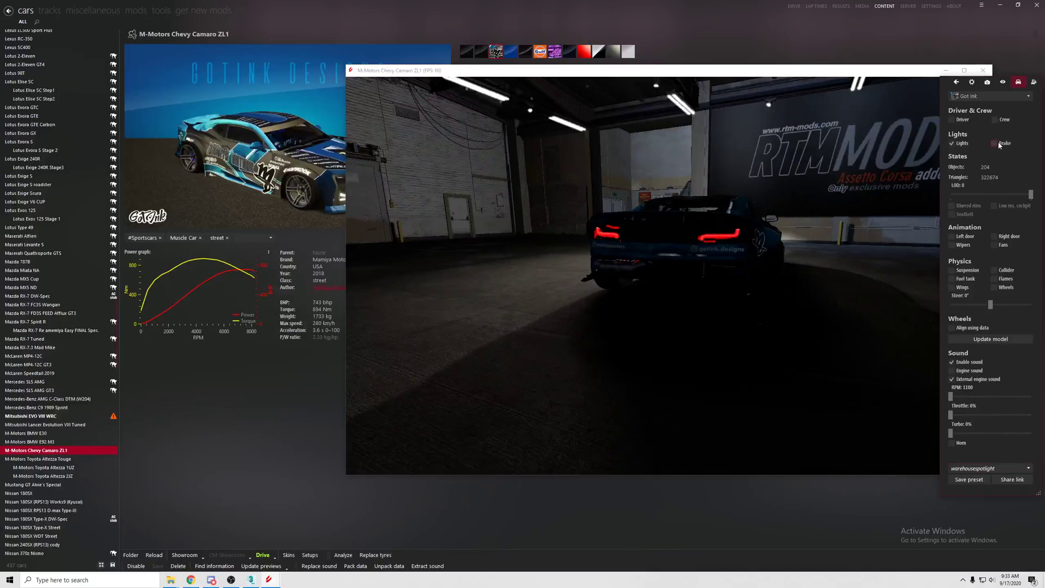
left_click_drag(745, 224, 971, 224)
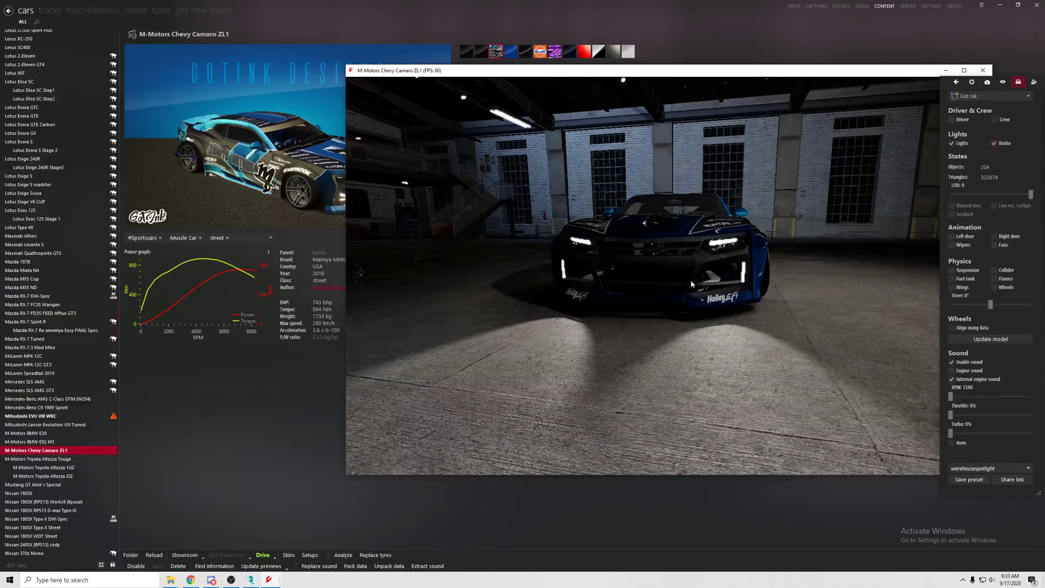
scroll(773, 220, "up", 5)
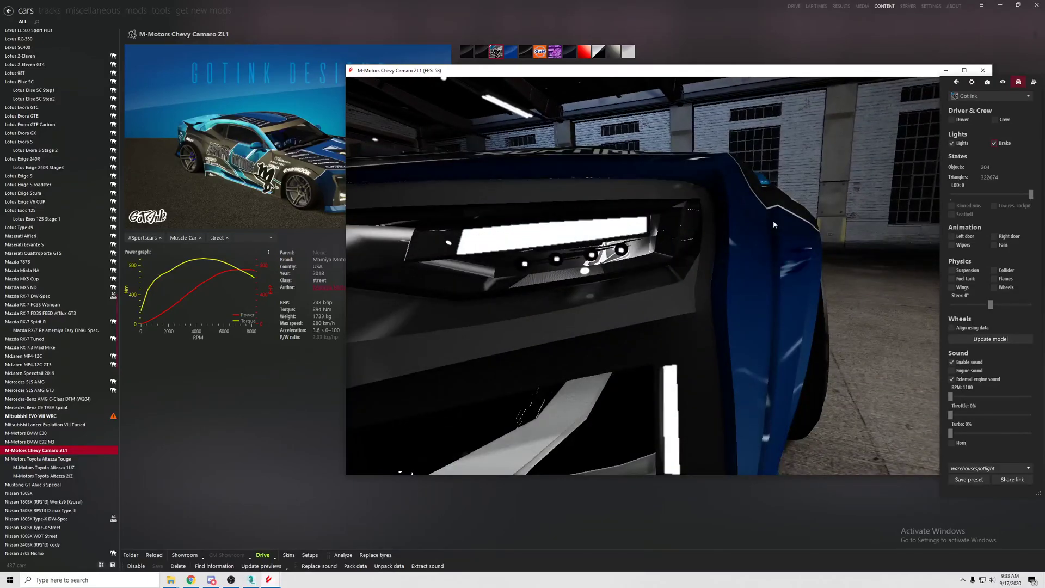
- In the 3ds Max BMW scene, isolate the body mesh Plane001 from the quad menu
key("alt+Tab")
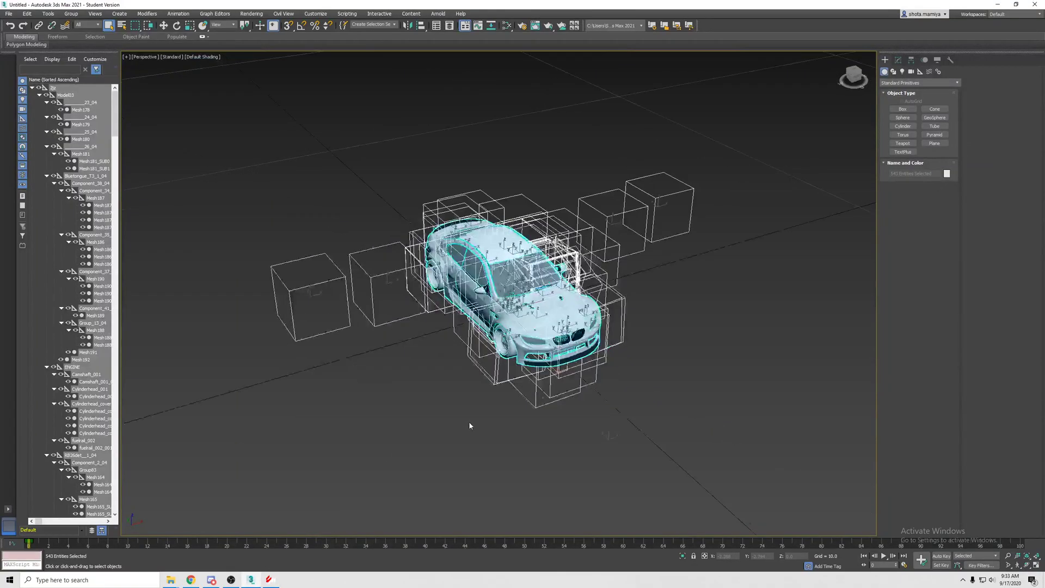
middle_click_drag(470, 422, 428, 408, "alt")
scroll(428, 407, "up", 3)
left_click(502, 323)
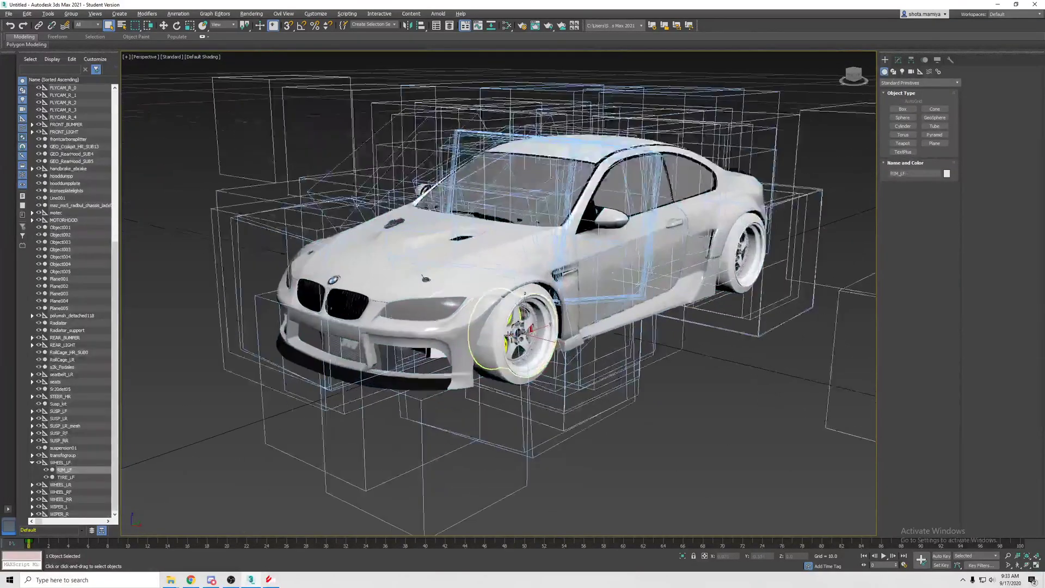
scroll(425, 272, "up", 2)
mouse_move(425, 272)
middle_mouse_down("alt")
mouse_move(376, 278)
mouse_move(552, 339)
mouse_move(447, 279)
middle_mouse_up("alt")
scroll(376, 278, "down", 3)
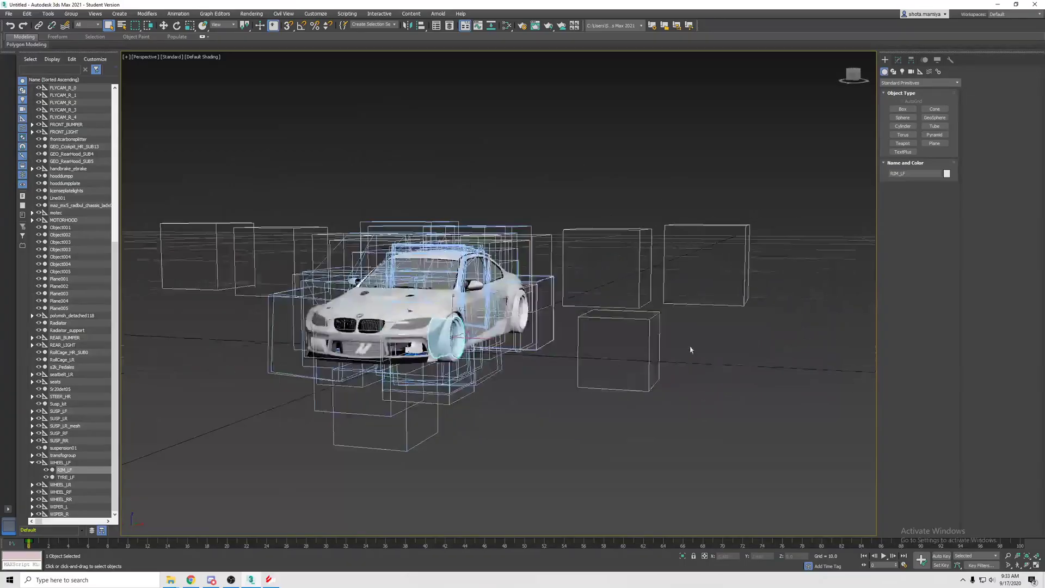
scroll(446, 278, "up", 3)
mouse_move(446, 278)
middle_mouse_down("alt")
mouse_move(499, 296)
mouse_move(441, 270)
mouse_move(570, 333)
middle_mouse_up("alt")
left_click(569, 333)
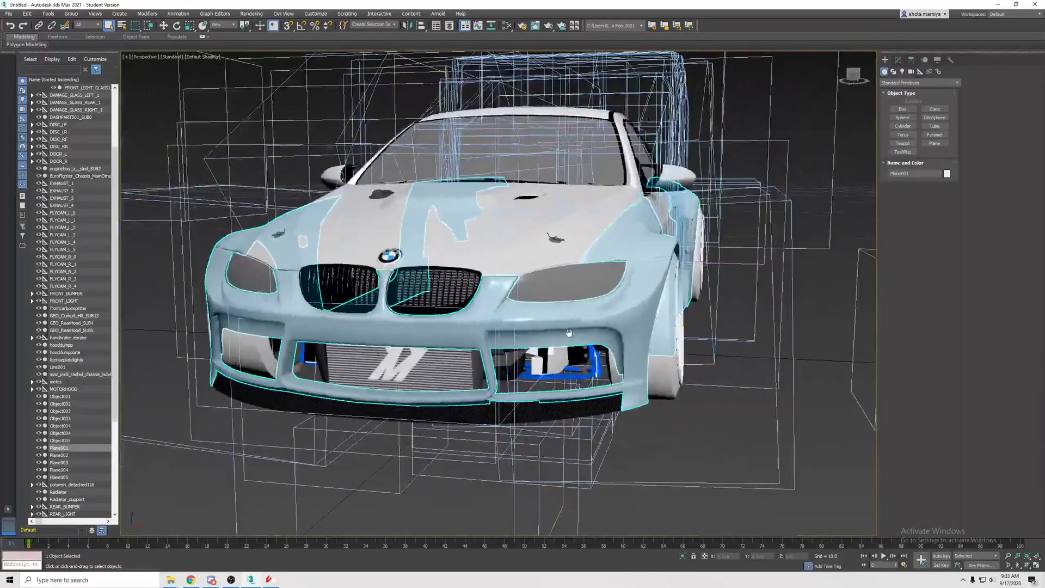
right_click(570, 334)
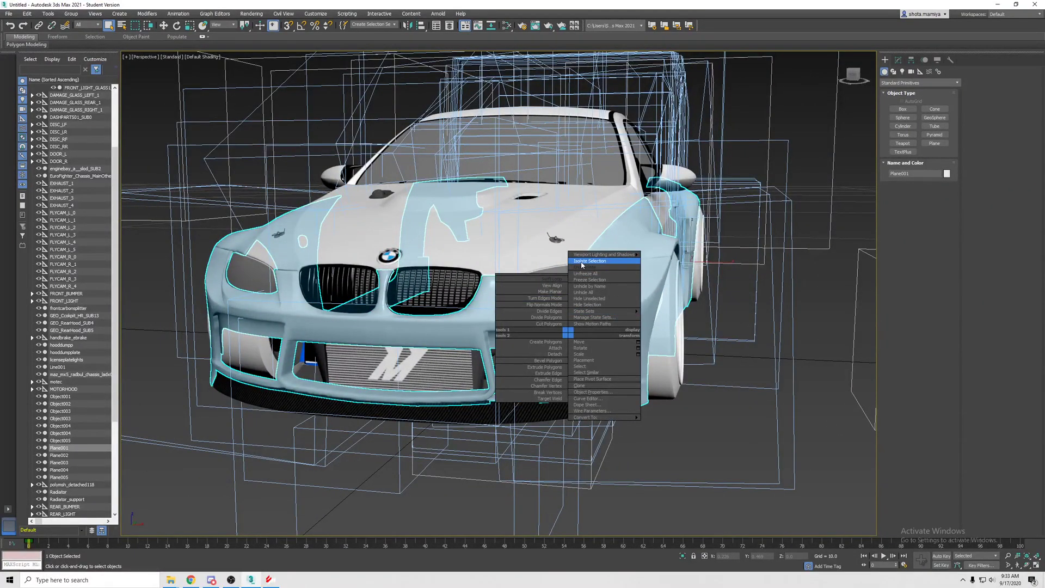
left_click(582, 264)
mouse_move(582, 264)
middle_mouse_down("alt")
mouse_move(437, 364)
mouse_move(535, 343)
middle_mouse_up("alt")
- Turn on Edged Faces and draw a small cylinder below the bumper
key("F4")
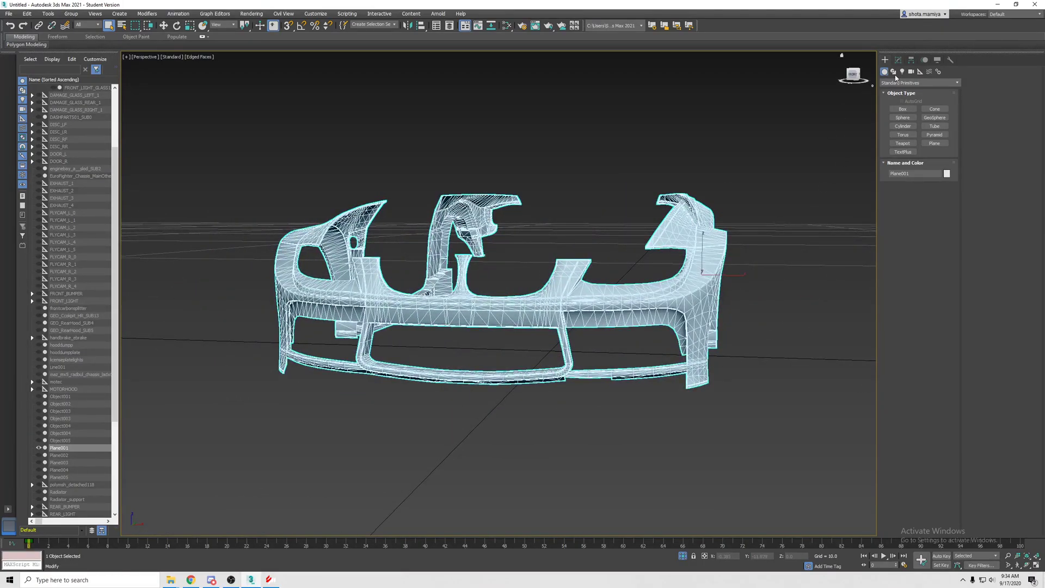
left_click(902, 125)
middle_click_drag(506, 343, 555, 383, "alt")
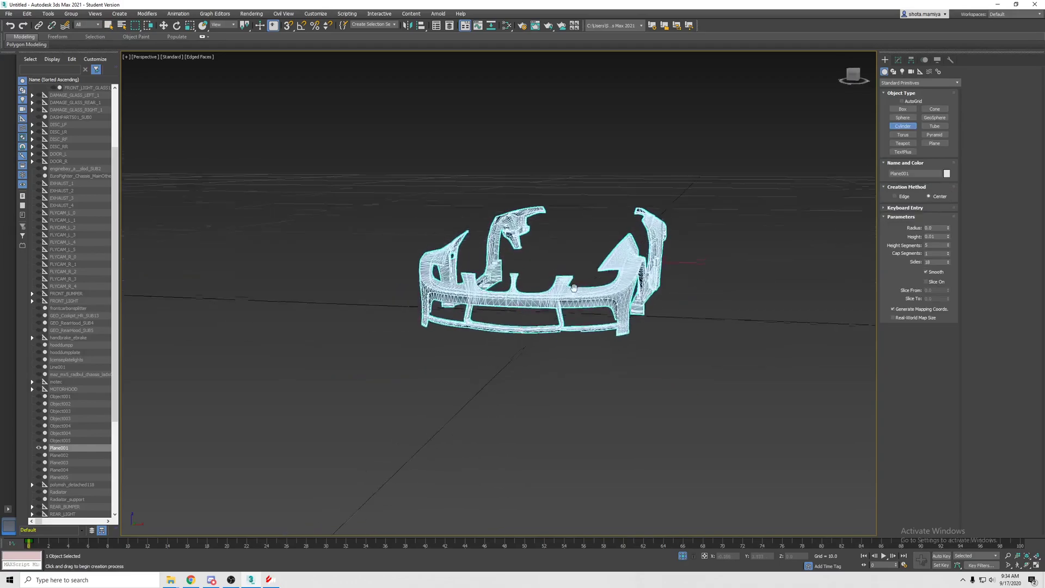
left_click_drag(548, 420, 552, 422)
left_click(558, 401)
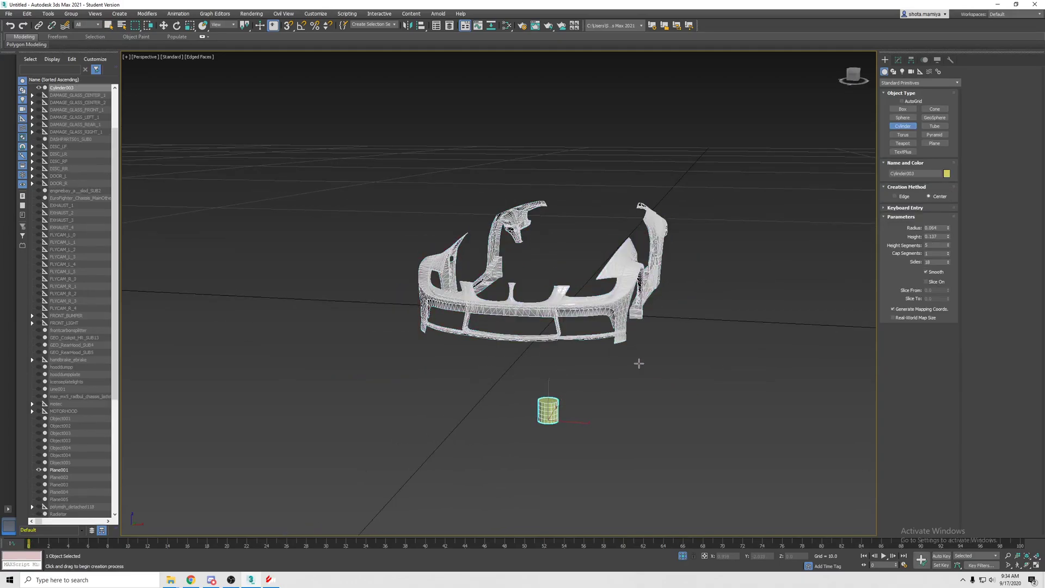
- Uniformly scale the new cylinder down into a flat disc
left_click(898, 59)
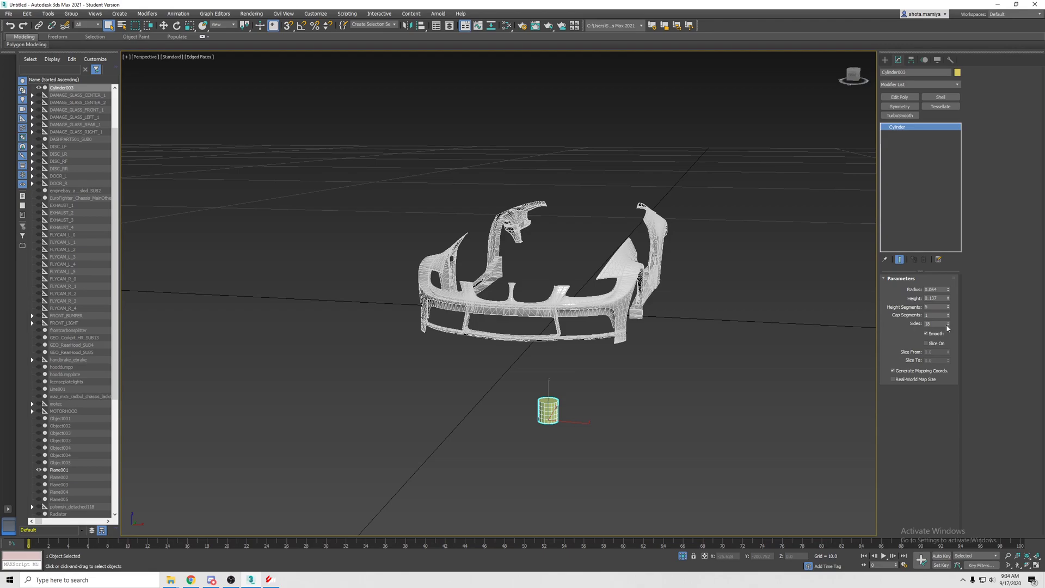
middle_click_drag(661, 367, 605, 396, "alt")
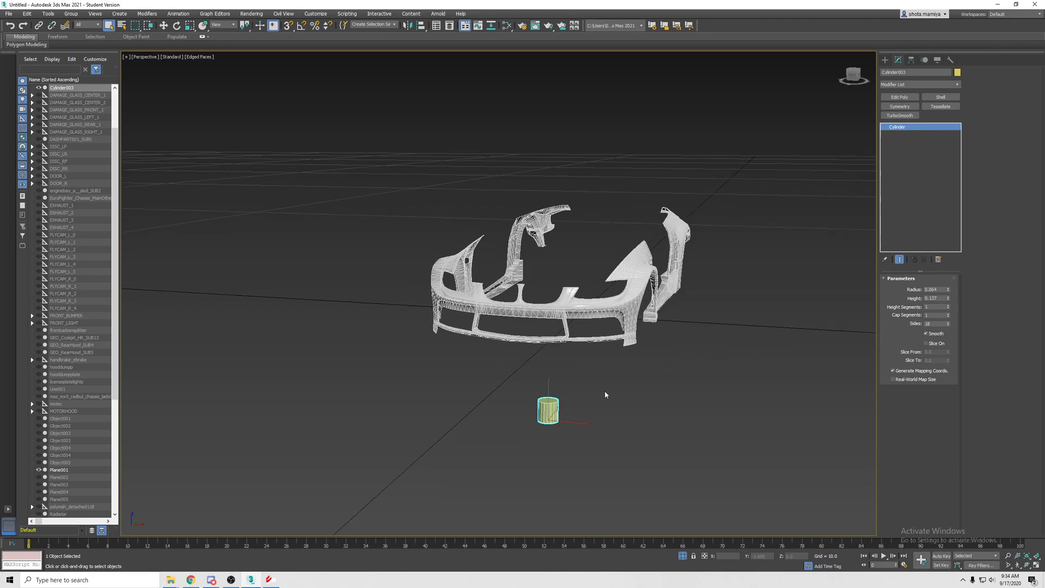
key("r")
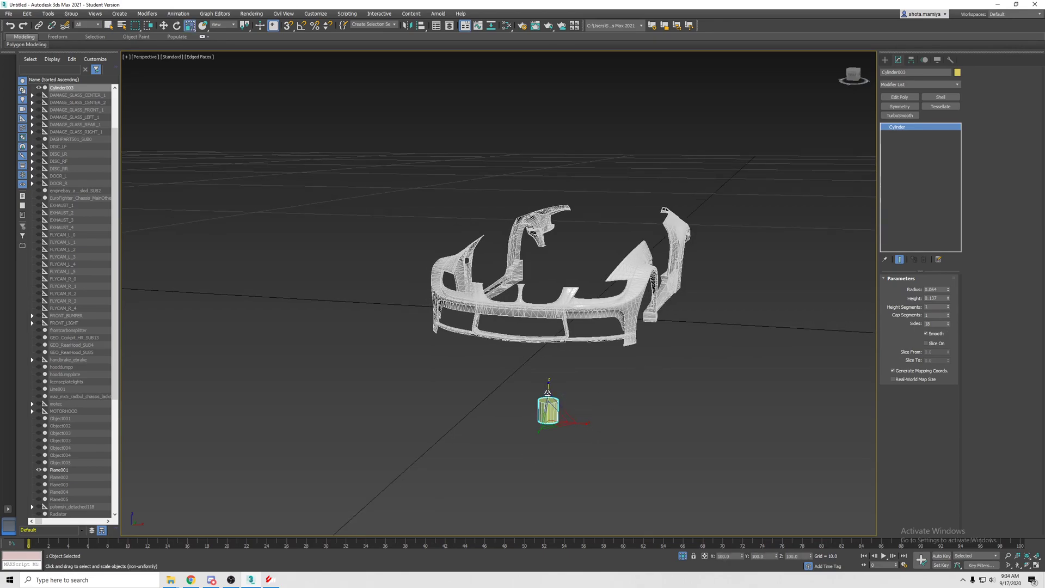
key("e")
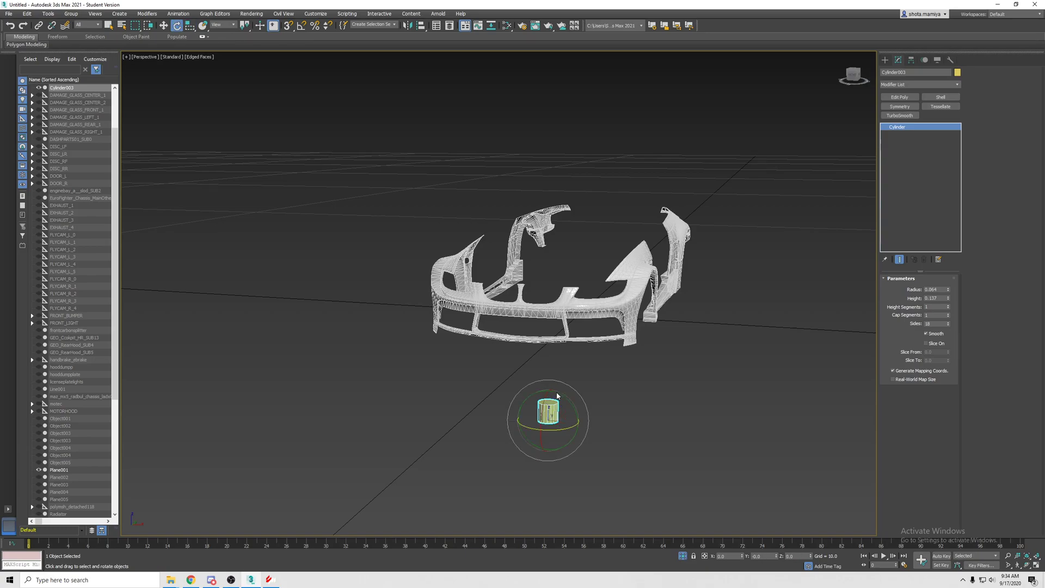
key("r")
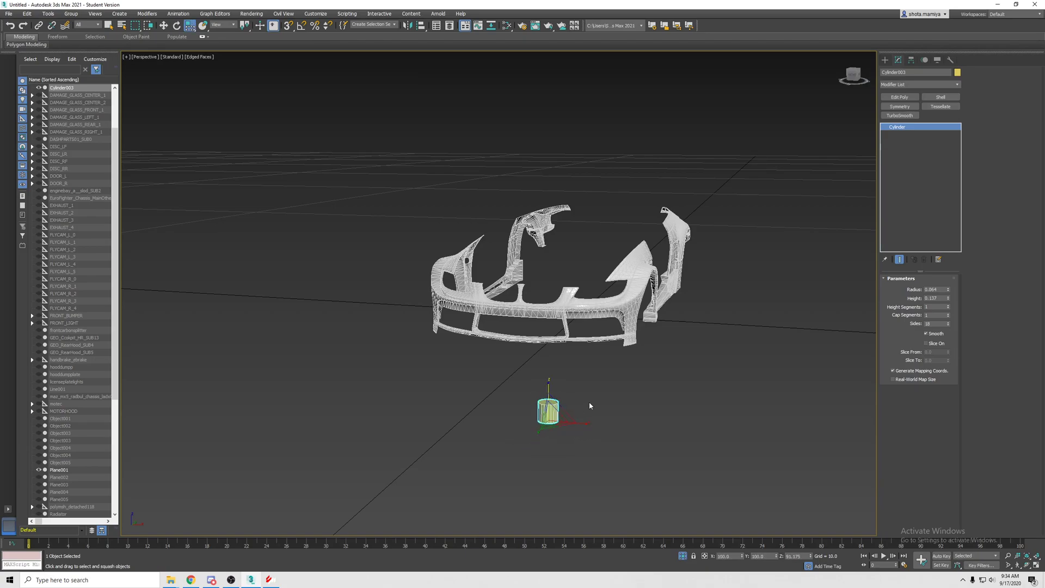
left_click_drag(195, 30, 191, 39)
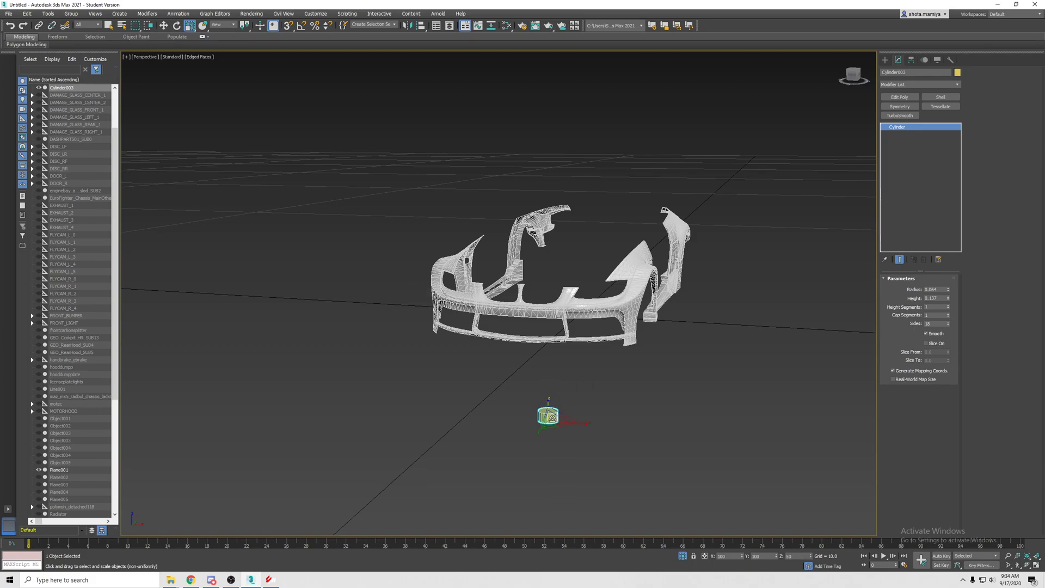
- Rotate the flat cylinder upright, orbiting in closer to the bumper
middle_click_drag(584, 423, 567, 411, "alt")
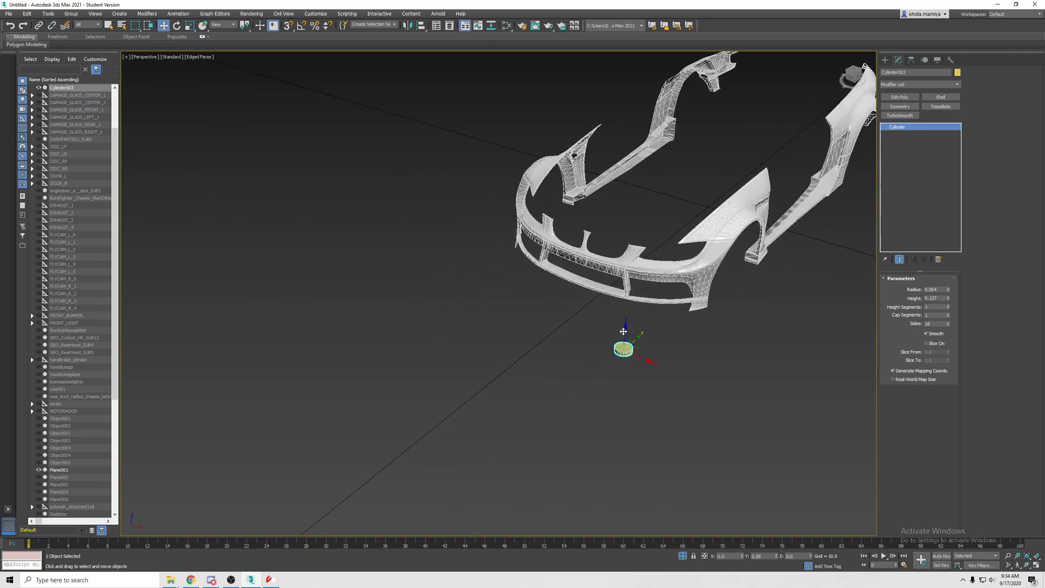
key("e")
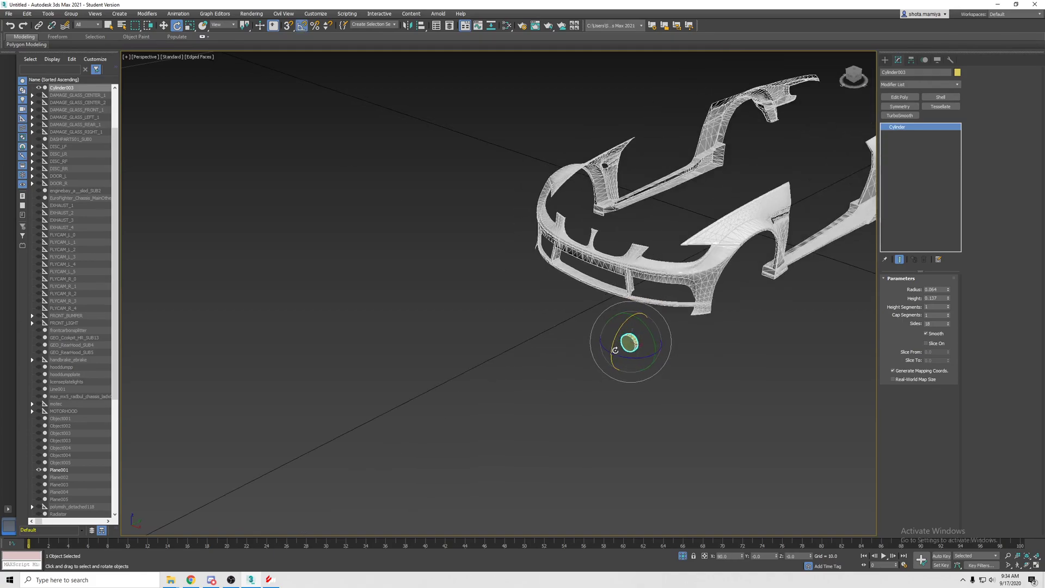
scroll(604, 360, "up", 5)
key("w")
mouse_move(605, 360)
middle_mouse_down("alt")
mouse_move(625, 324)
mouse_move(566, 339)
middle_mouse_up("alt")
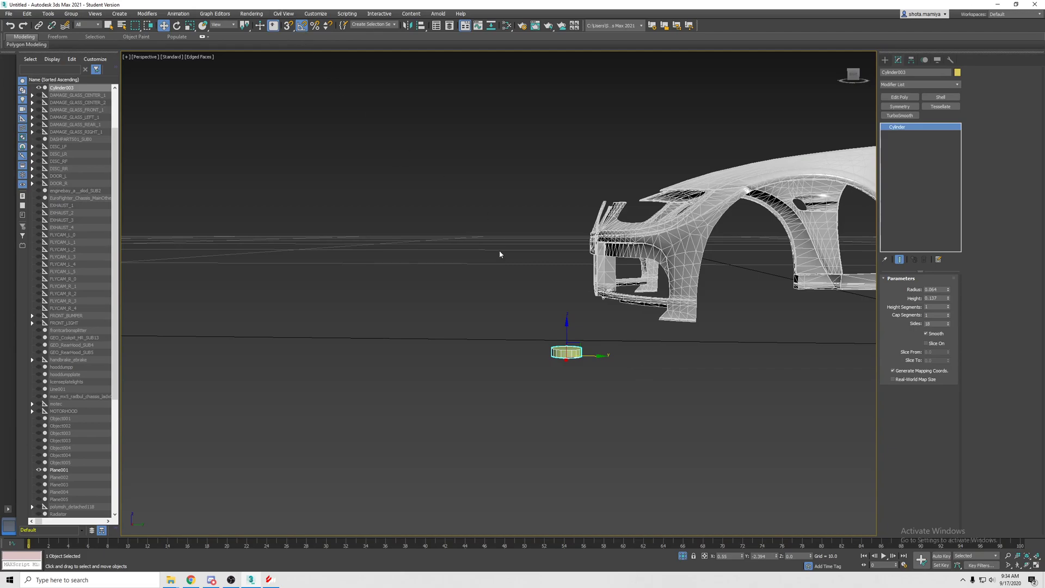
key("e")
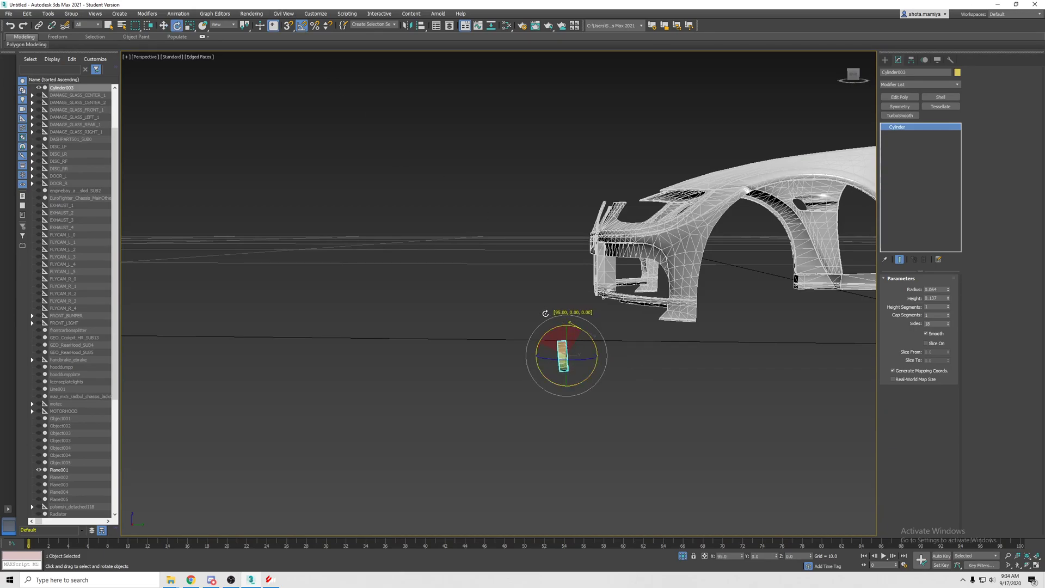
key("w")
- Raise the cylinder along Z into the bumper's lower opening and view it front-on
left_click_drag(566, 331, 566, 239)
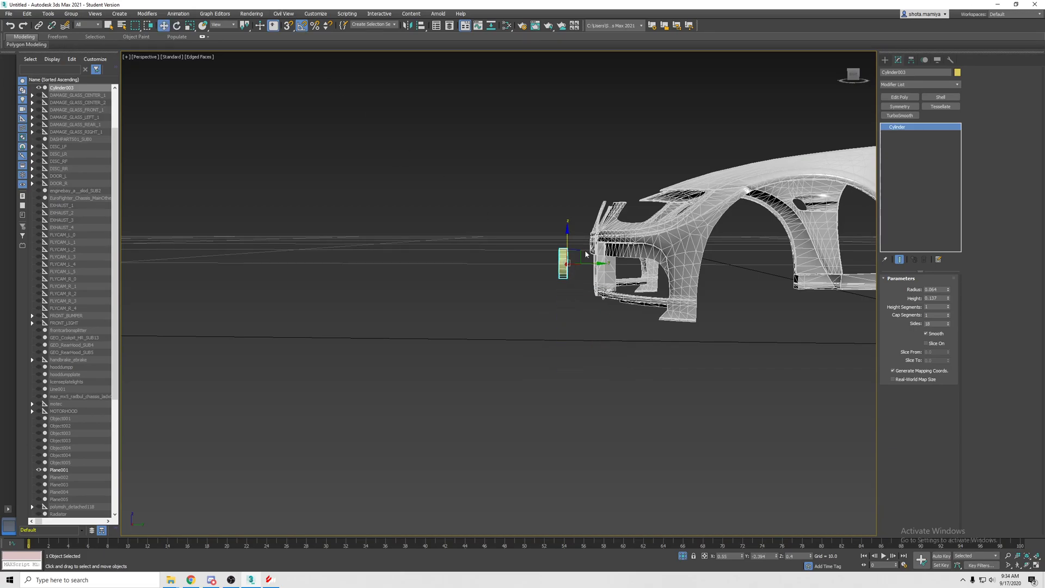
key("x")
key("Escape")
middle_click_drag(639, 312, 522, 310, "alt")
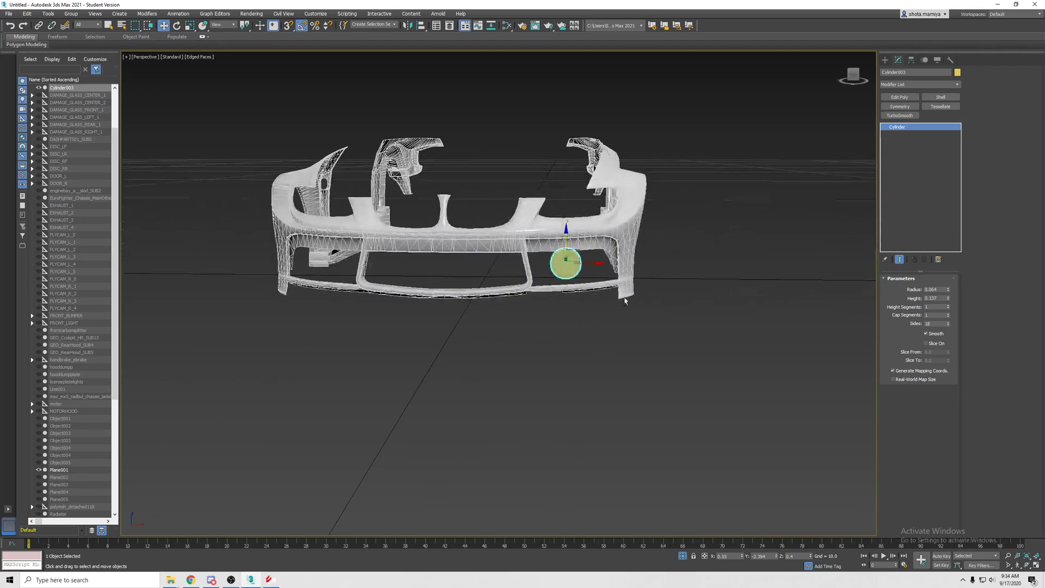
key("r")
key("w")
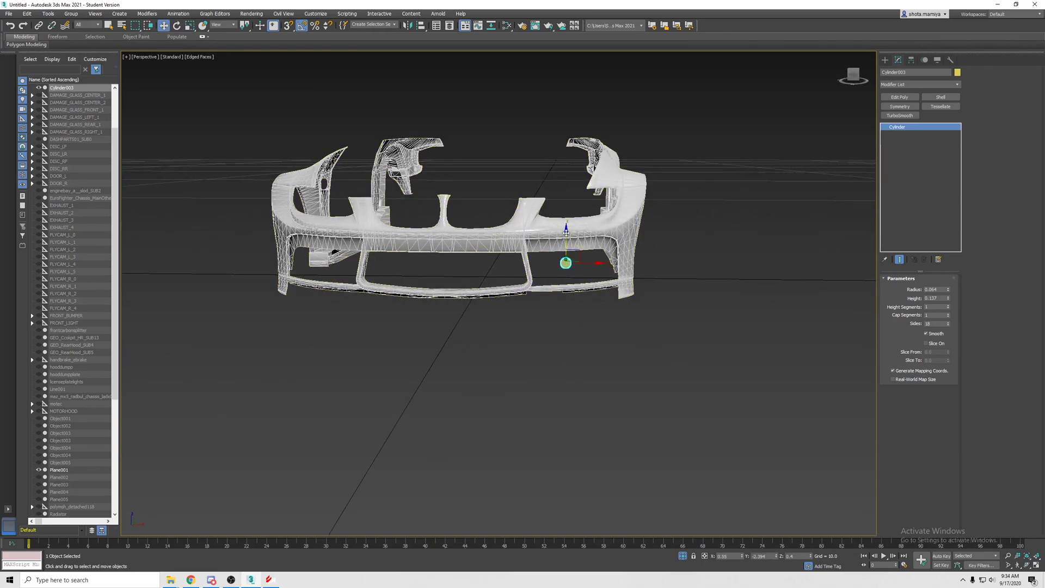
scroll(563, 270, "up", 3)
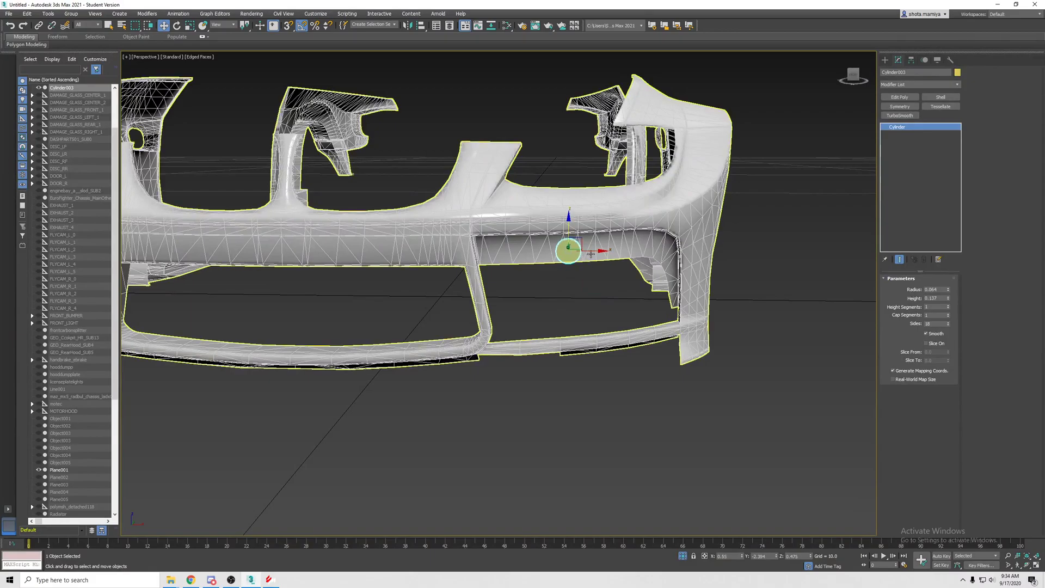
- Slide the cylinder left and onto the face of the bumper's lower bar
left_click_drag(590, 255, 542, 247)
key("r")
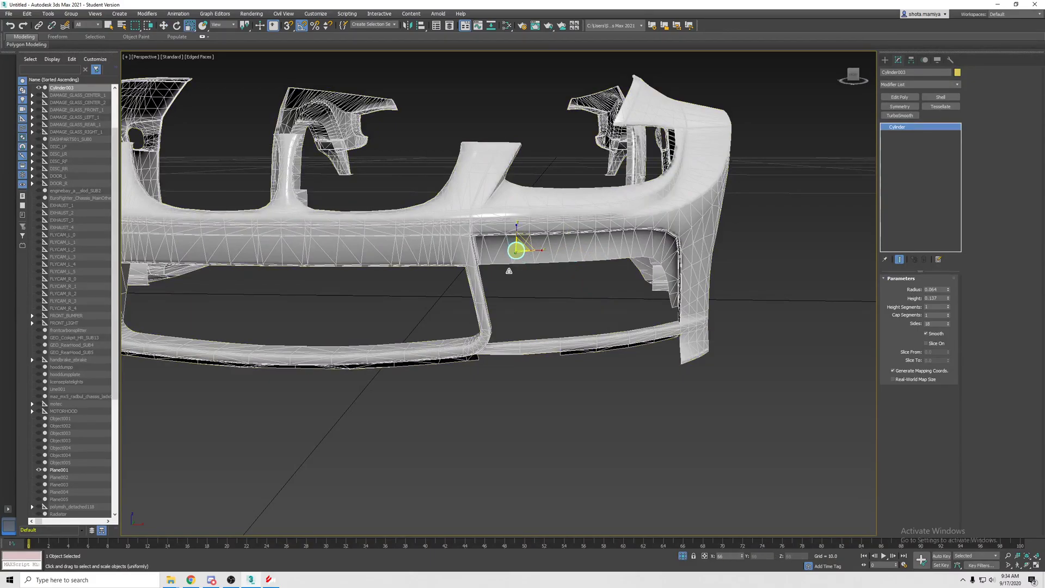
key("w")
scroll(515, 268, "up", 3)
scroll(522, 265, "up", 3)
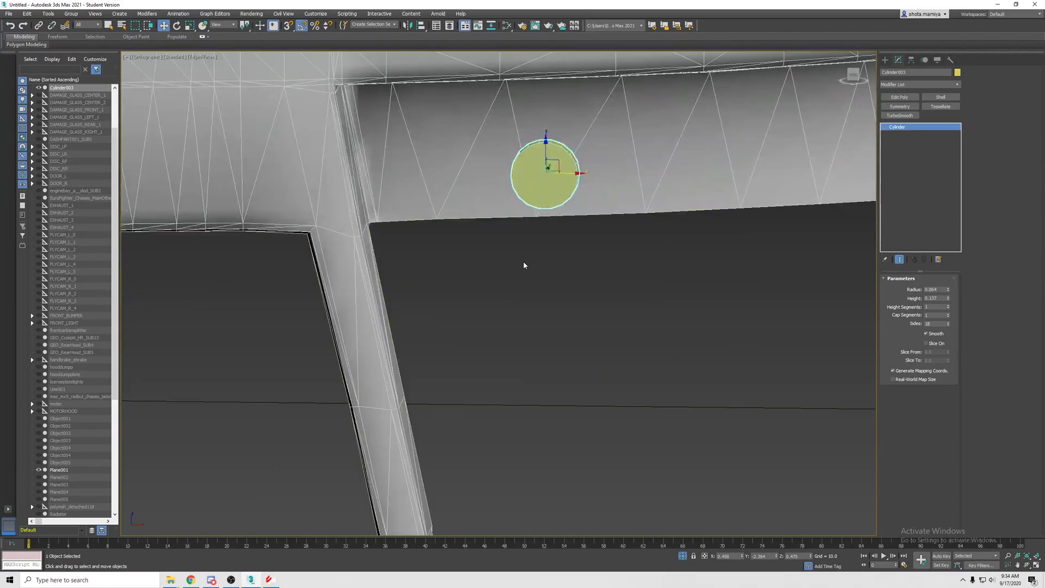
scroll(524, 265, "down", 3)
scroll(524, 264, "down", 3)
mouse_move(527, 238)
middle_mouse_down()
mouse_move(535, 318)
mouse_move(571, 306)
middle_mouse_up()
scroll(536, 316, "up", 2)
scroll(545, 305, "up", 3)
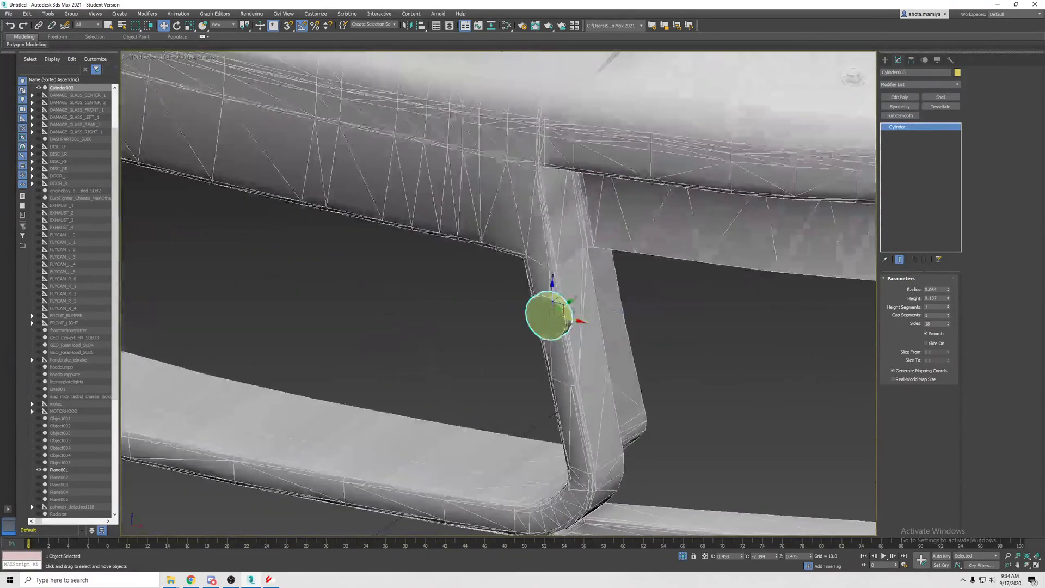
left_click_drag(570, 306, 749, 185)
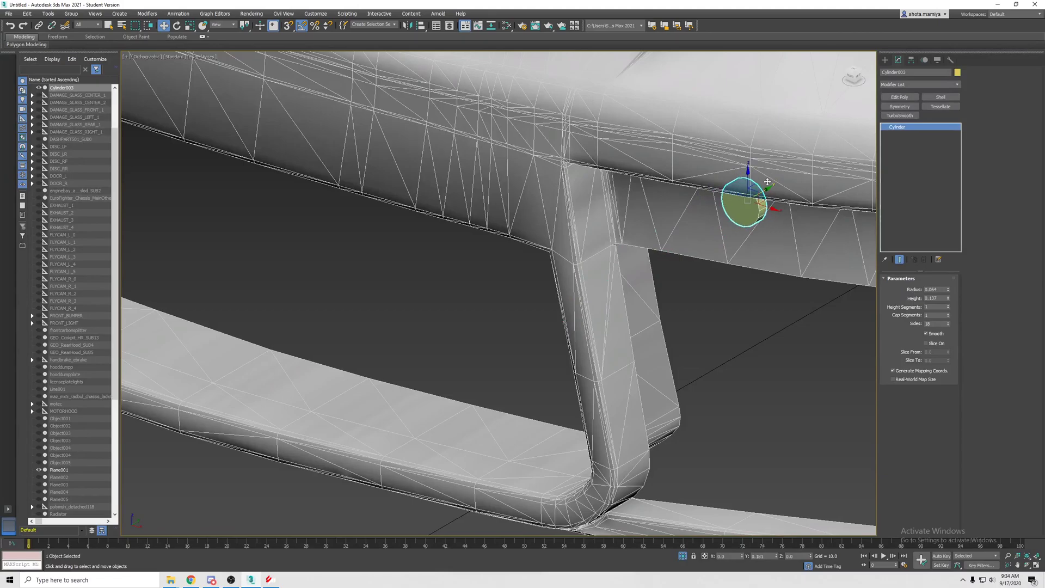
middle_click_drag(750, 185, 563, 312, "alt")
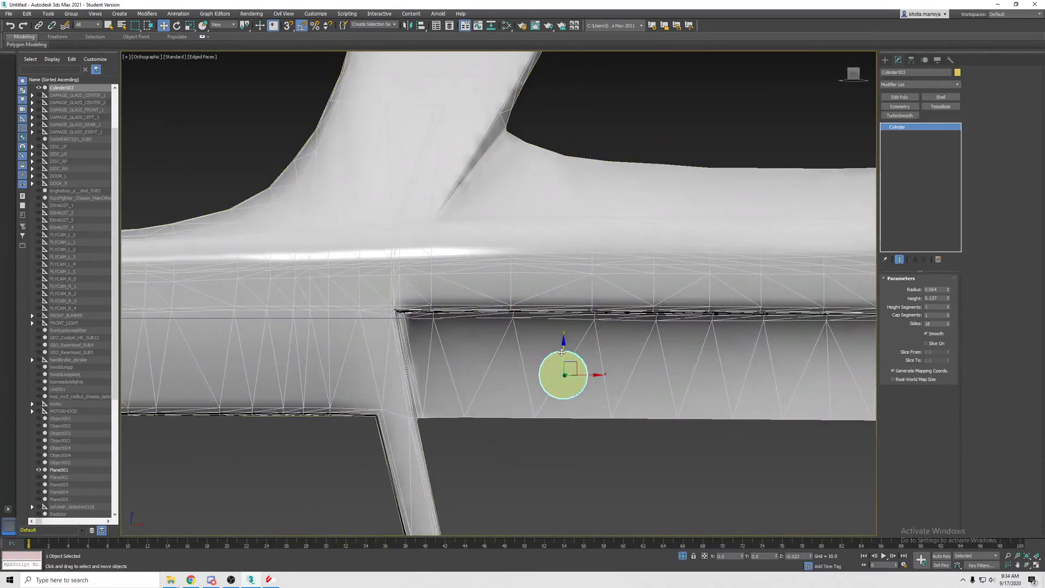
- Check the disc's alignment face-on, edge-on and from below in perspective and orthographic views
middle_click_drag(561, 352, 520, 372, "alt")
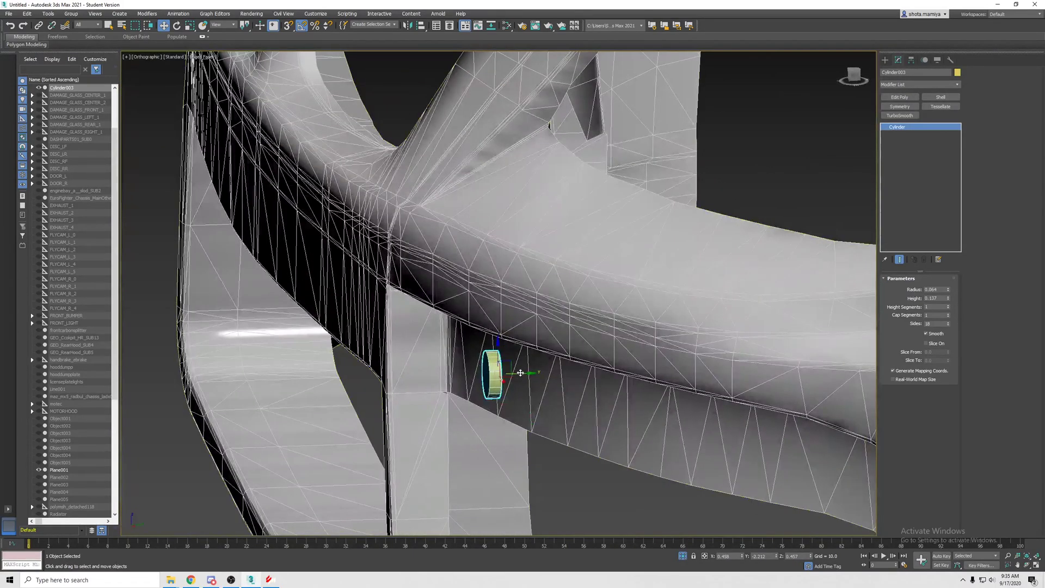
middle_click_drag(539, 373, 589, 371, "alt")
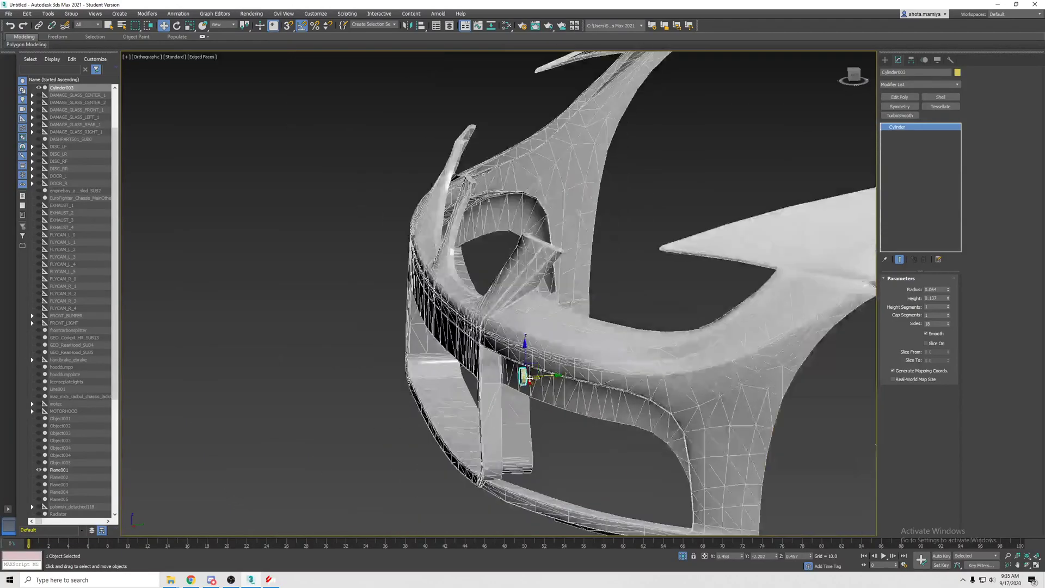
scroll(589, 371, "up", 3)
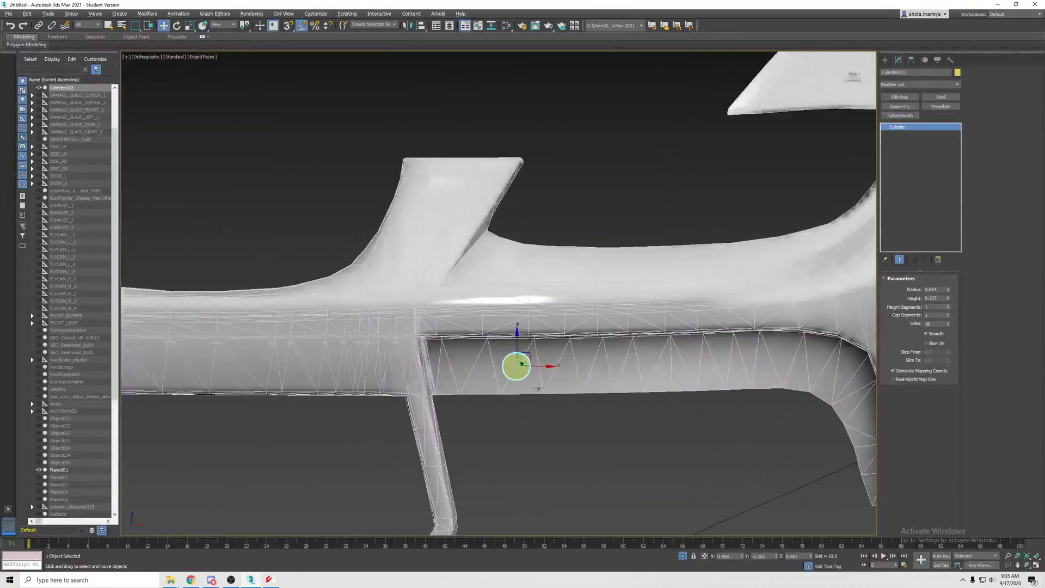
scroll(518, 368, "up", 2)
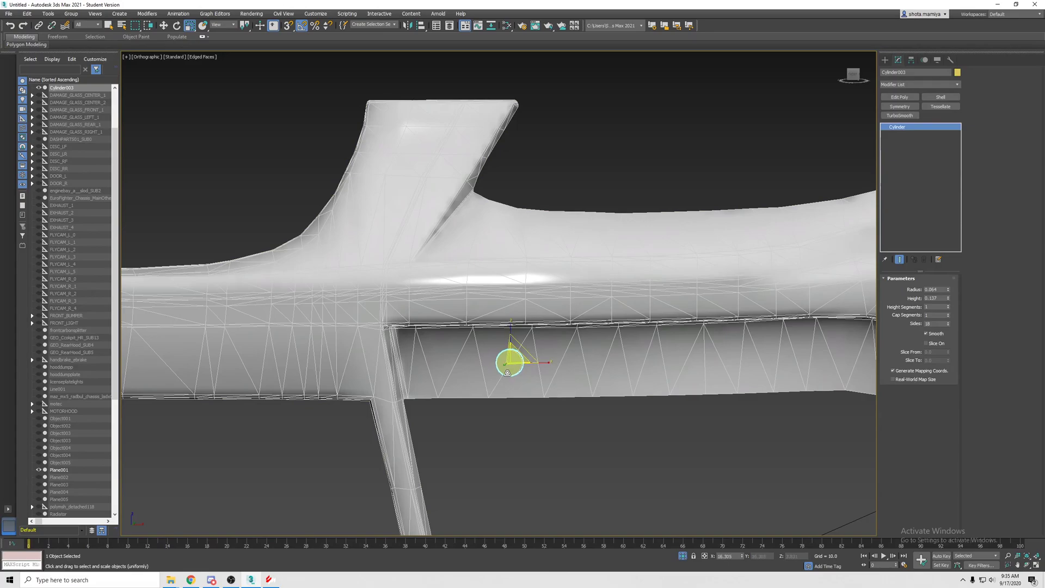
key("w")
scroll(515, 370, "down", 3)
scroll(526, 367, "down", 2)
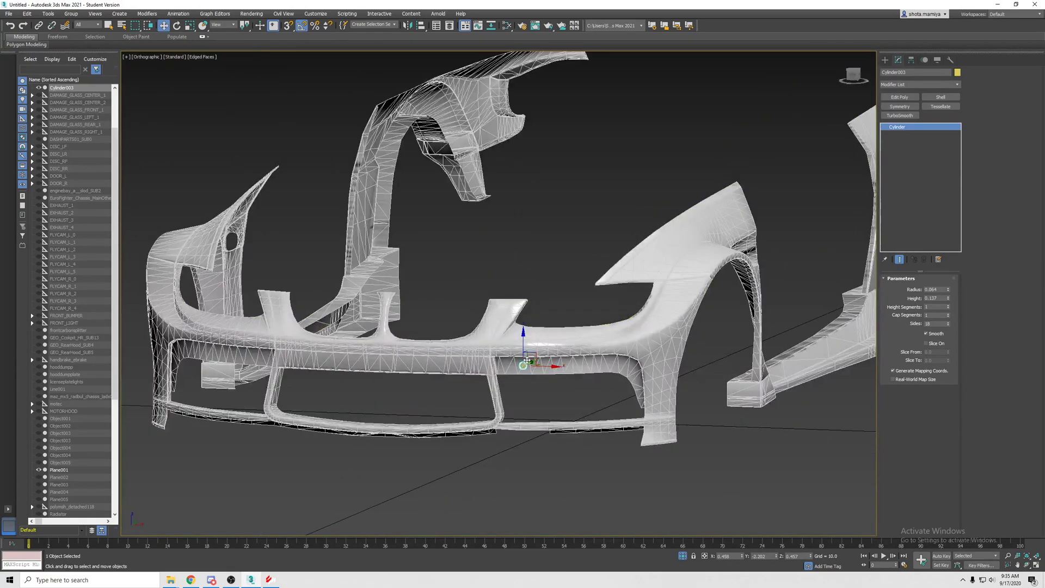
key("p")
middle_click_drag(527, 361, 532, 335, "alt")
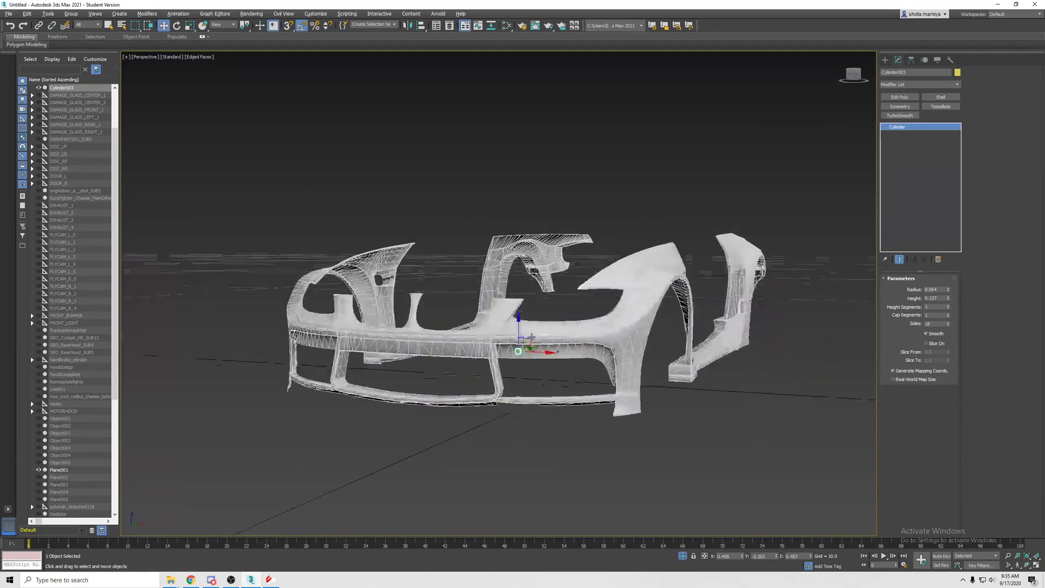
scroll(531, 337, "up", 2)
scroll(531, 338, "up", 2)
scroll(527, 337, "up", 2)
scroll(516, 337, "down", 7)
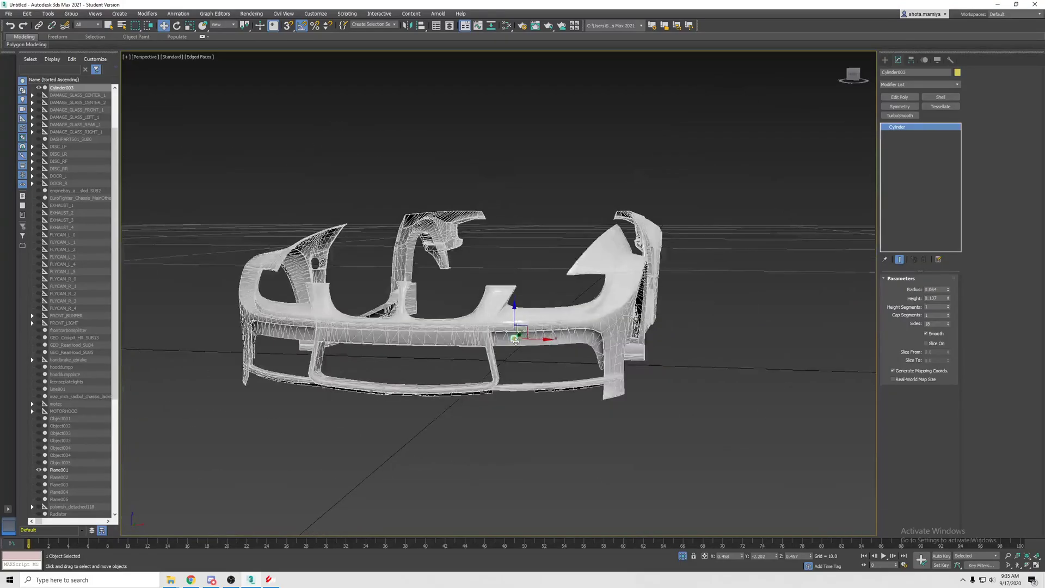
key("u")
scroll(516, 337, "up", 3)
scroll(516, 337, "up", 3)
mouse_move(516, 337)
middle_mouse_down("alt")
mouse_move(480, 335)
mouse_move(550, 342)
mouse_move(554, 361)
mouse_move(449, 394)
mouse_move(595, 375)
mouse_move(584, 384)
middle_mouse_up("alt")
key("e")
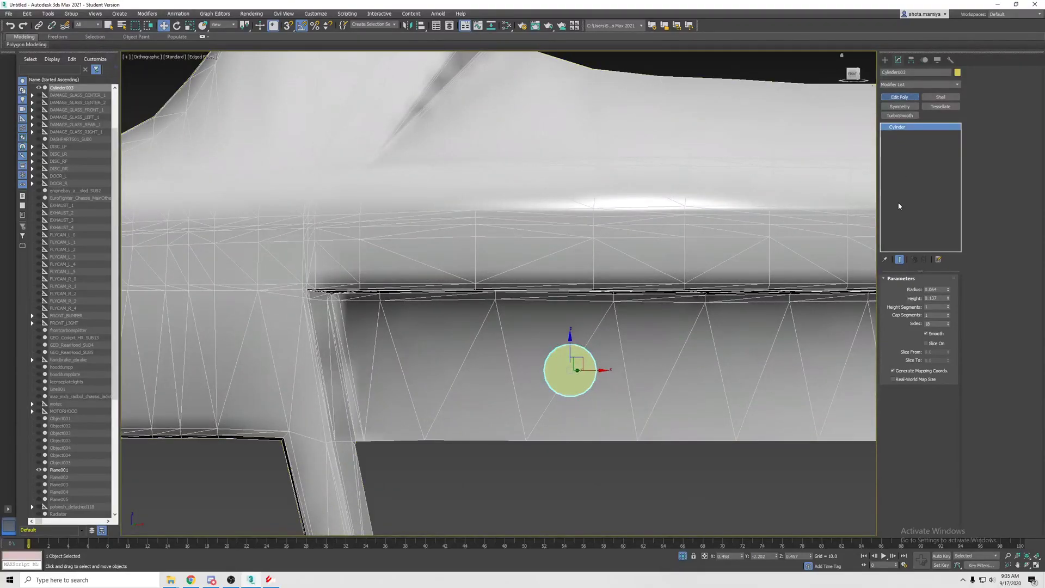
- Add Edit Poly to the cylinder and select its front cap face
key("4")
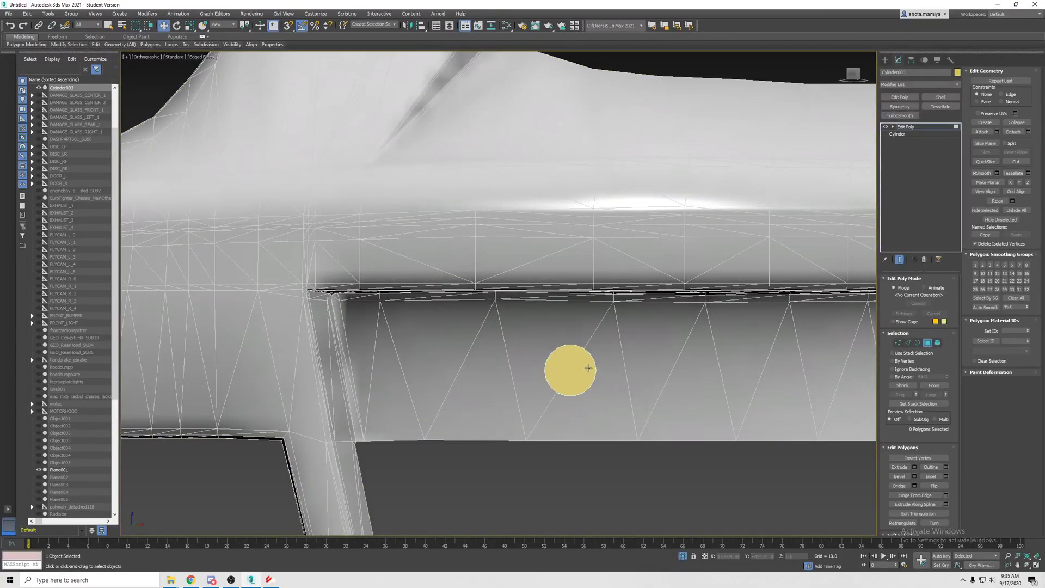
left_click(588, 368)
middle_click_drag(588, 369, 596, 386, "alt")
key("e")
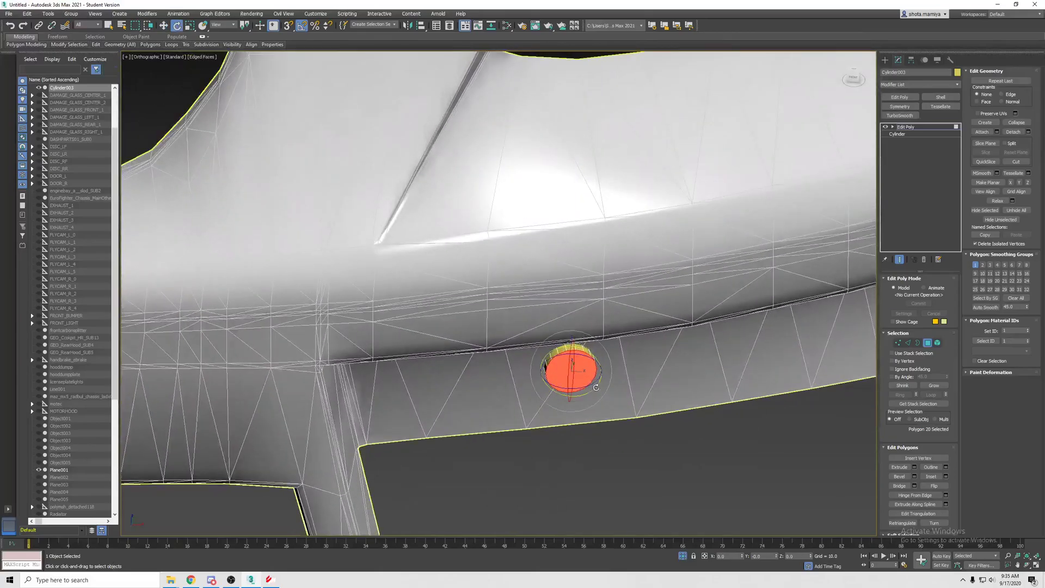
scroll(583, 382, "down", 2)
scroll(588, 378, "down", 3)
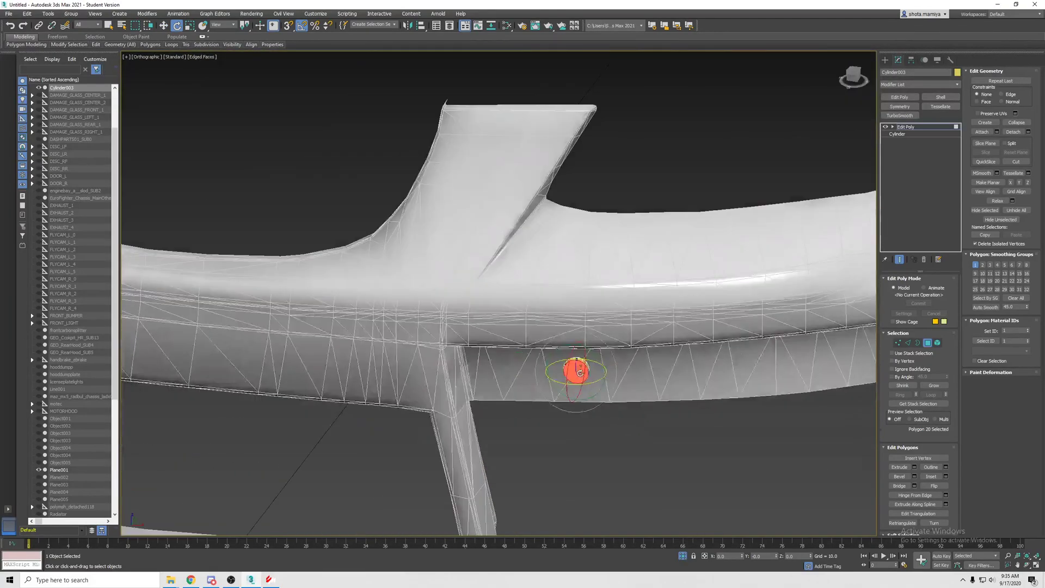
scroll(595, 375, "down", 3)
scroll(602, 373, "down", 2)
scroll(601, 373, "up", 3)
- Copy the cylinder to make a second LED dot on the bar
middle_click_drag(601, 374, 621, 342, "alt")
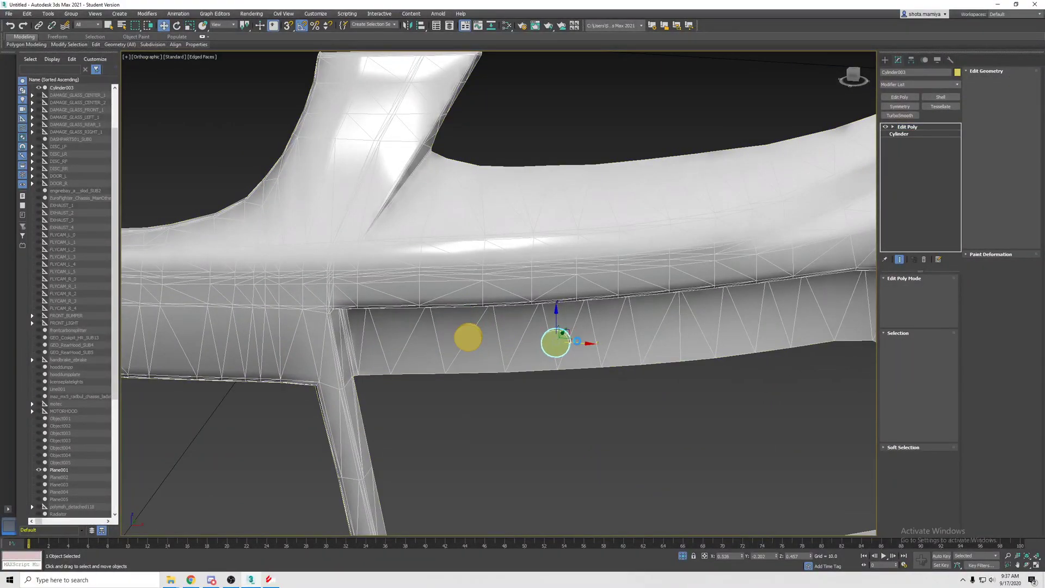
key("ctrl+v")
left_click(558, 325)
mouse_move(564, 333)
middle_mouse_down("alt")
mouse_move(705, 313)
mouse_move(607, 353)
mouse_move(596, 338)
mouse_move(607, 341)
mouse_move(571, 335)
mouse_move(620, 338)
middle_mouse_up("alt")
key("e")
- Shift-copy the dot further right along the bar and confirm the clone
key("w")
left_click_drag(651, 340, 702, 347, "shift")
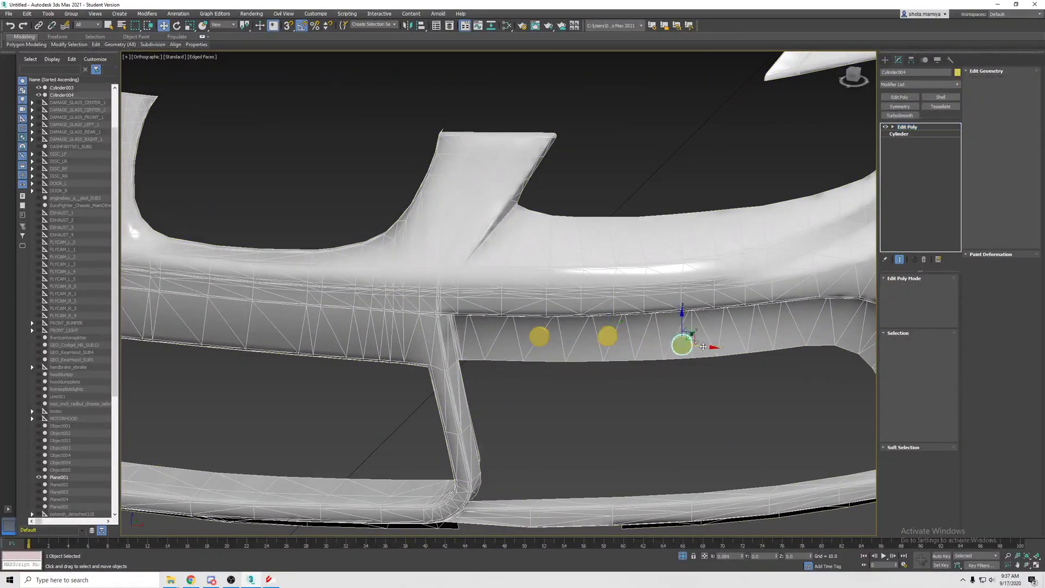
left_click(515, 324)
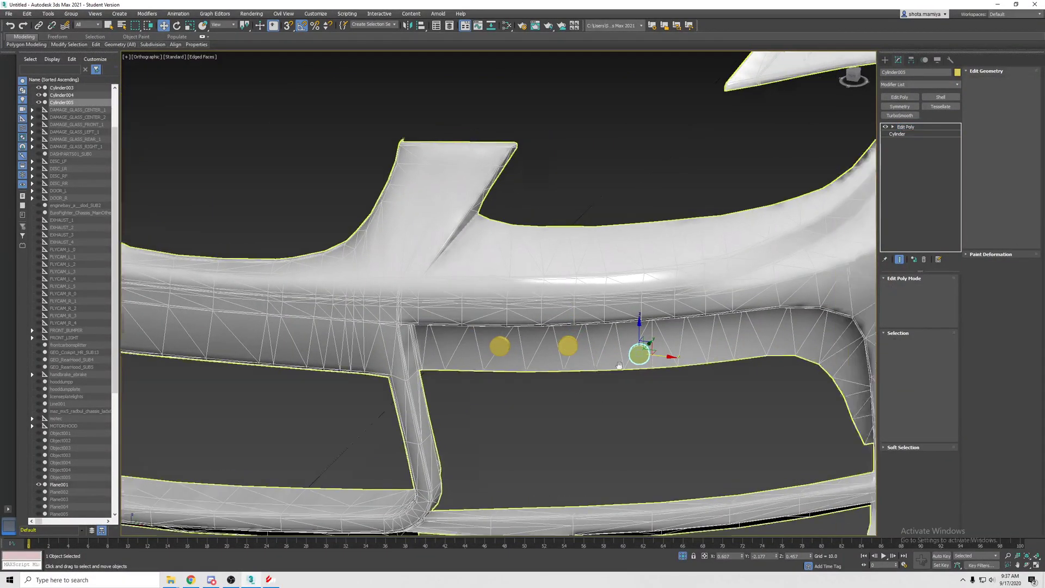
middle_click_drag(516, 343, 520, 390, "alt")
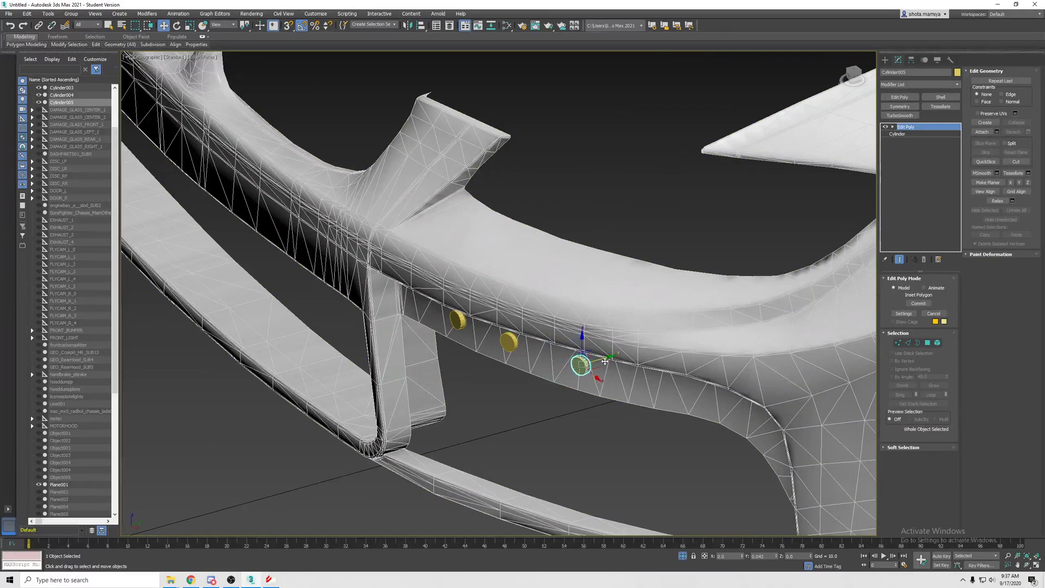
middle_click_drag(586, 364, 579, 364, "alt")
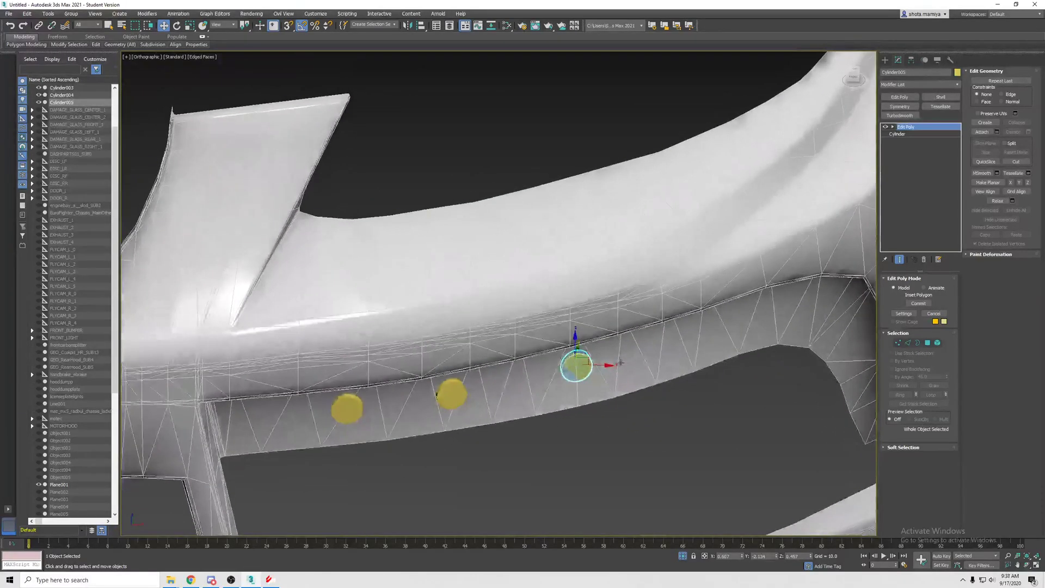
mouse_move(586, 350)
middle_mouse_down("alt")
mouse_move(605, 362)
mouse_move(493, 373)
middle_mouse_up("alt")
- Check the row straight-on, then place another dot copy further right
key("e")
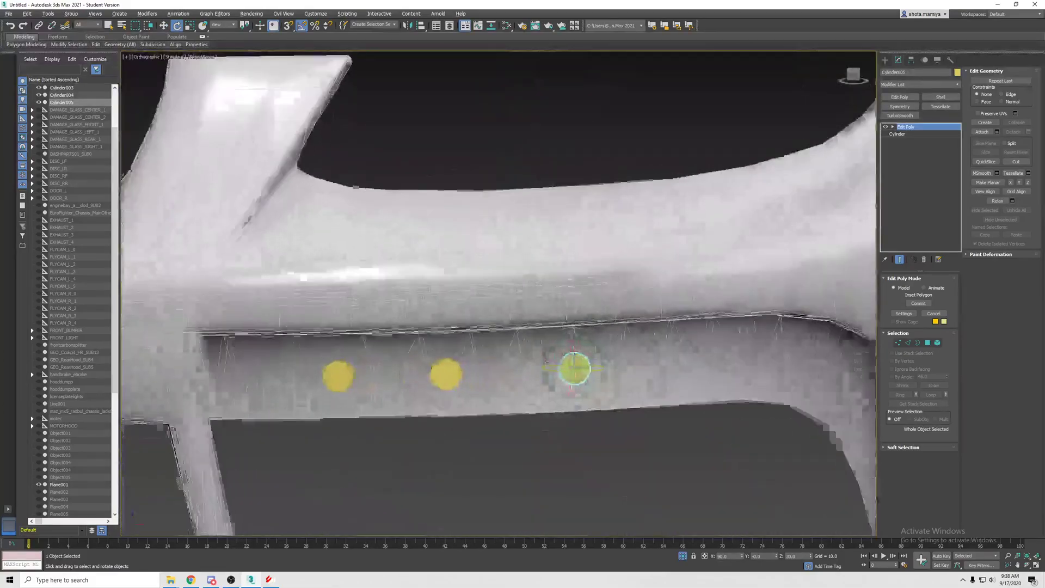
key("w")
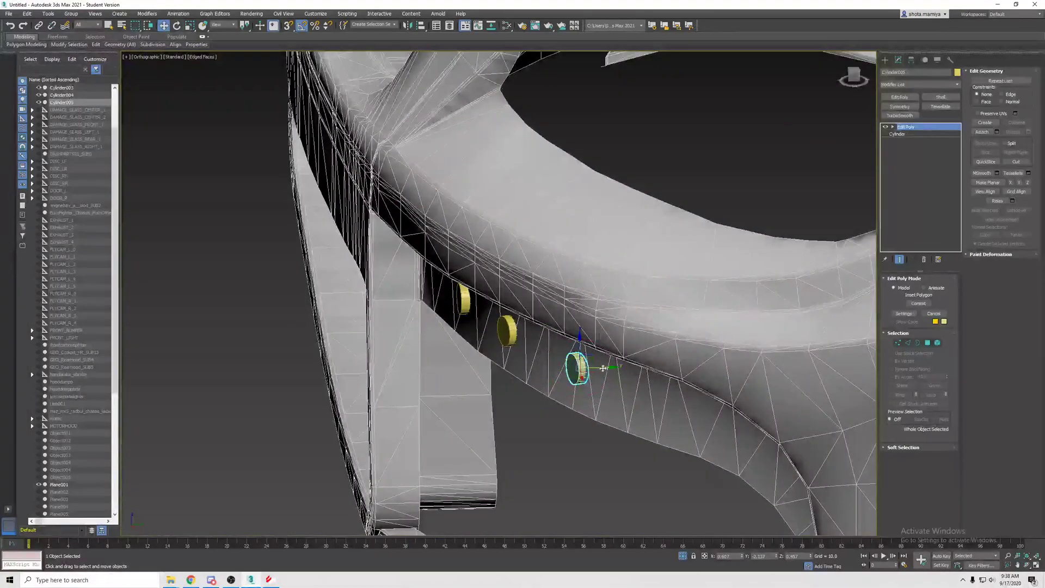
middle_click_drag(605, 369, 653, 364, "alt")
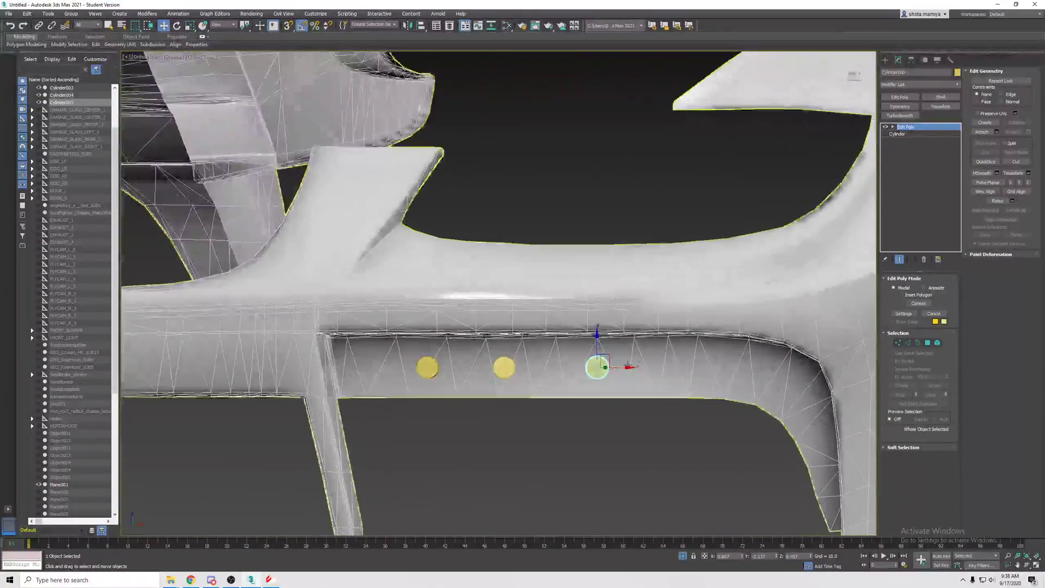
mouse_move(605, 368)
middle_mouse_down("alt")
mouse_move(602, 357)
mouse_move(604, 369)
mouse_move(546, 370)
mouse_move(663, 374)
middle_mouse_up("alt")
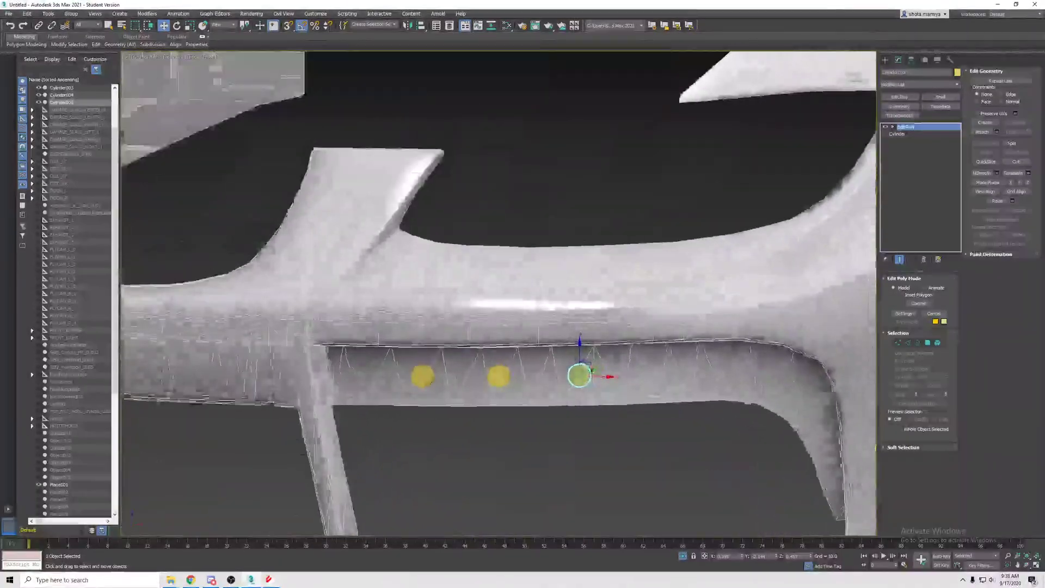
scroll(606, 376, "down", 2)
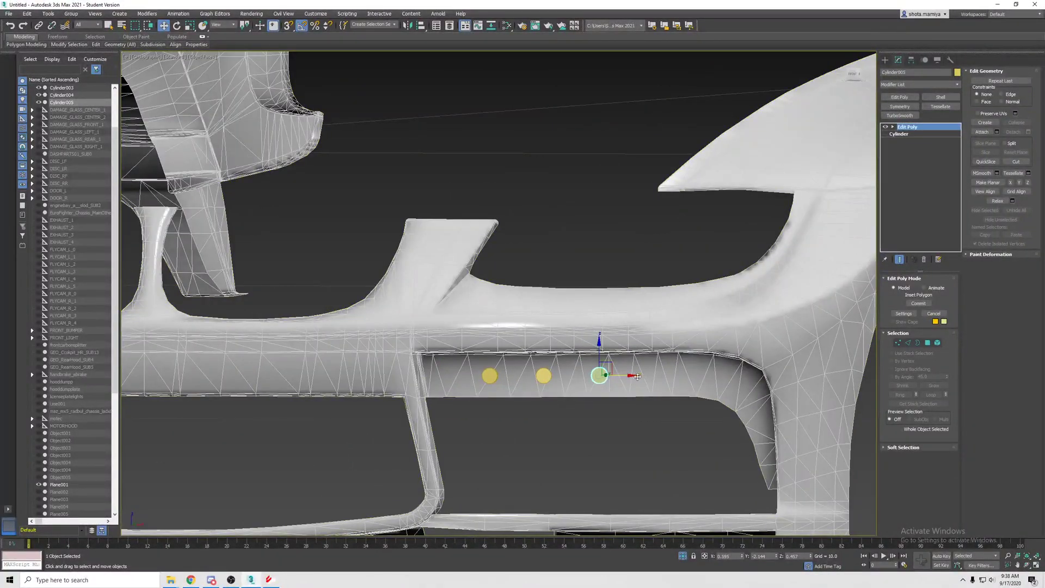
left_click_drag(637, 376, 677, 377, "shift")
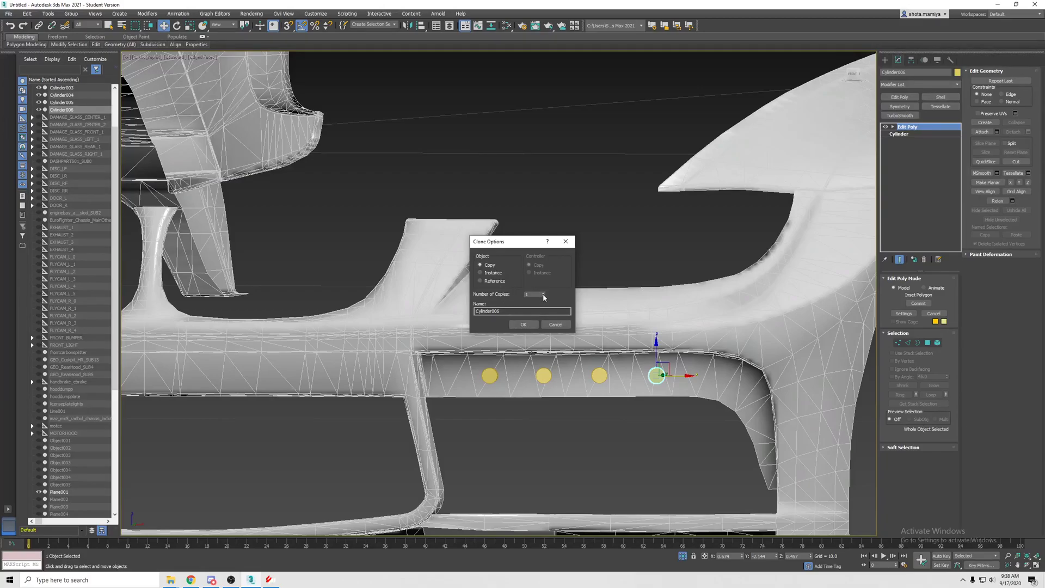
- Confirm the copies, then undo them and review the dots from tilted angles
left_click(524, 325)
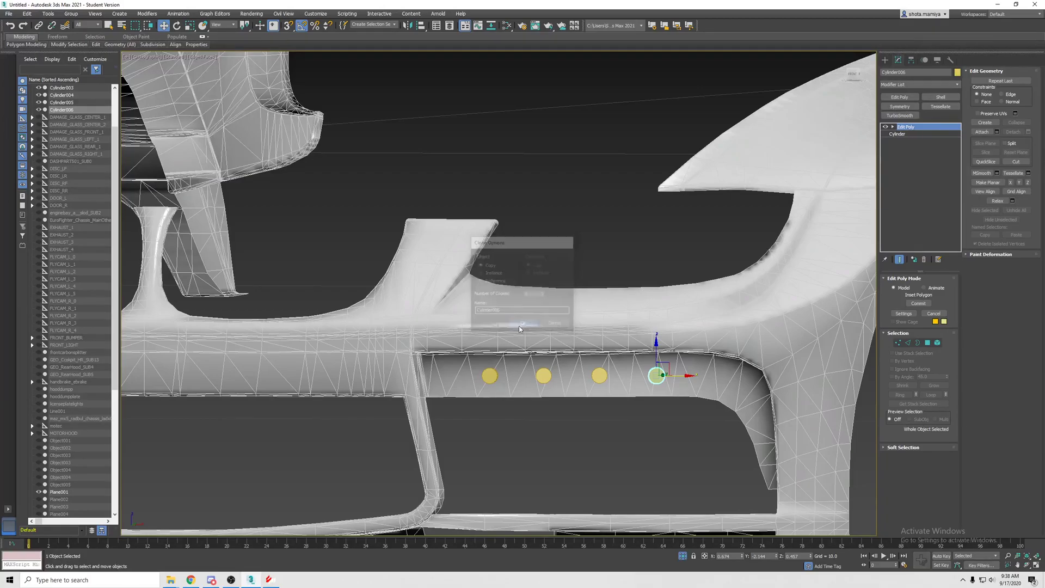
scroll(735, 382, "down", 5)
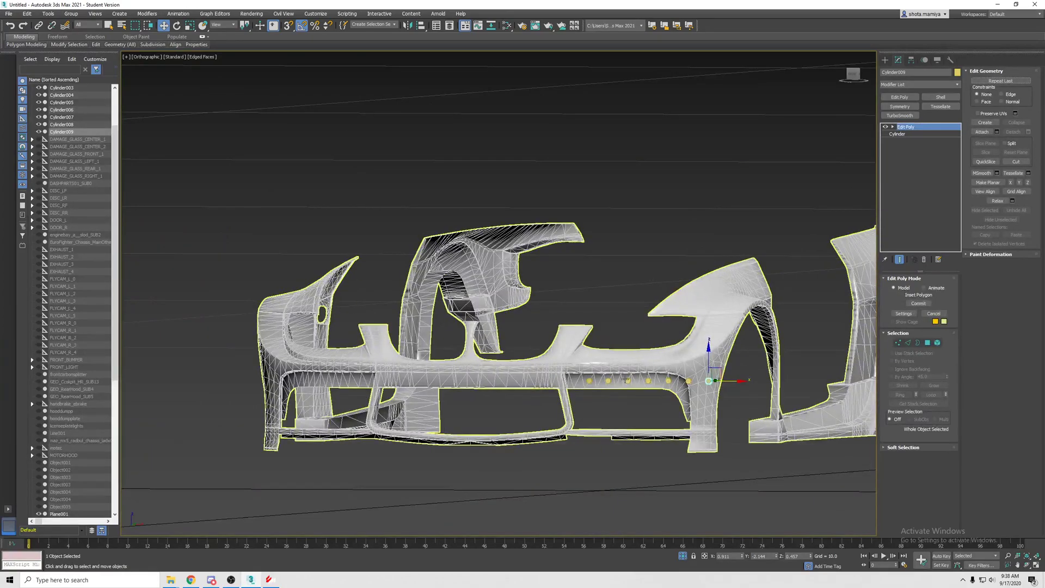
scroll(690, 382, "up", 4)
key("ctrl+z")
mouse_move(561, 379)
middle_mouse_down("alt")
mouse_move(508, 382)
mouse_move(613, 373)
middle_mouse_up("alt")
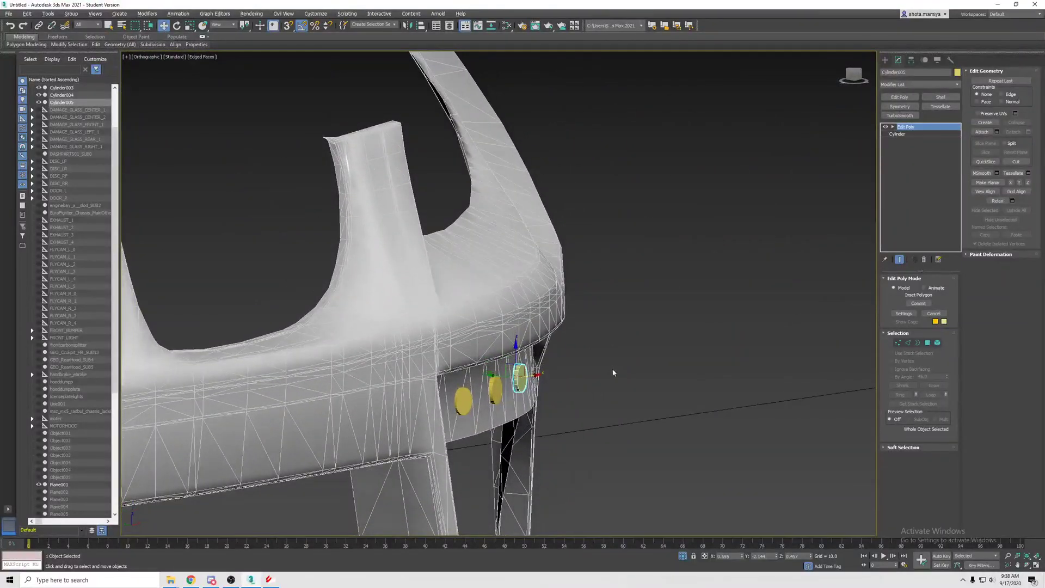
middle_click_drag(533, 363, 415, 364, "alt")
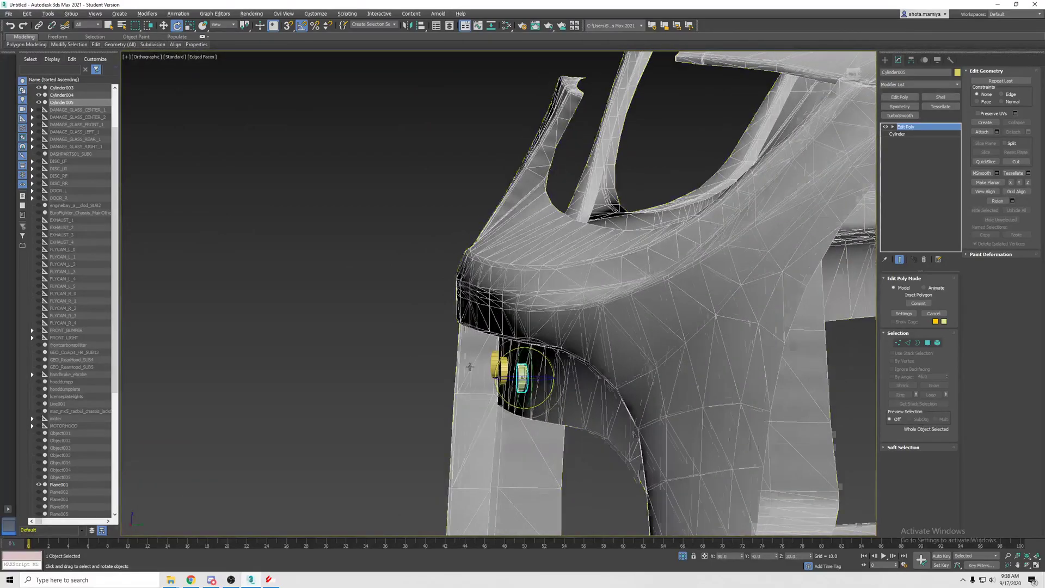
middle_click_drag(415, 364, 343, 366, "alt")
- Copy a dot to the right as the fourth along the slot
key("w")
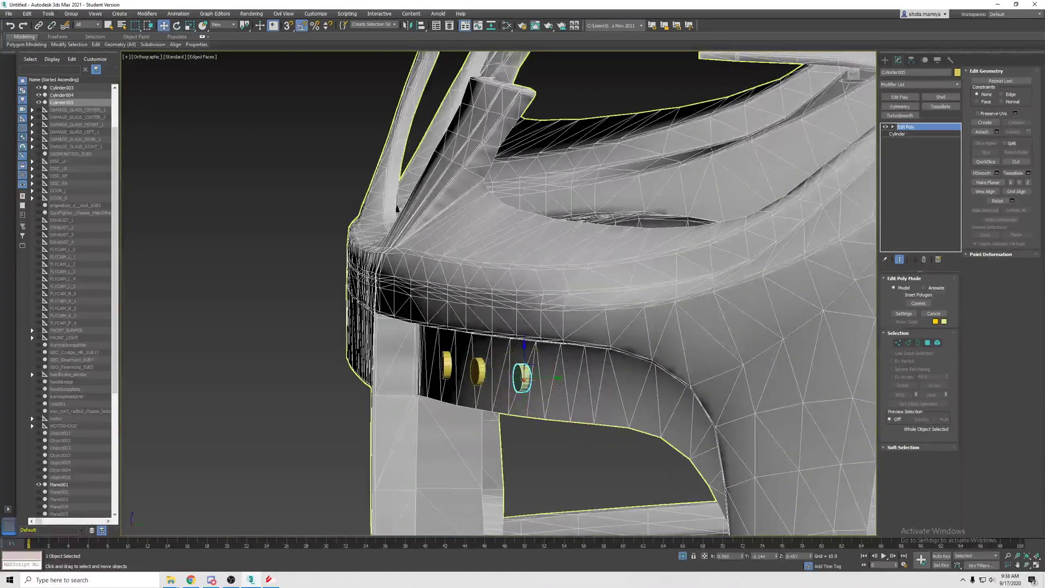
mouse_move(550, 377)
middle_mouse_down("alt")
mouse_move(724, 389)
mouse_move(686, 397)
mouse_move(518, 374)
middle_mouse_up("alt")
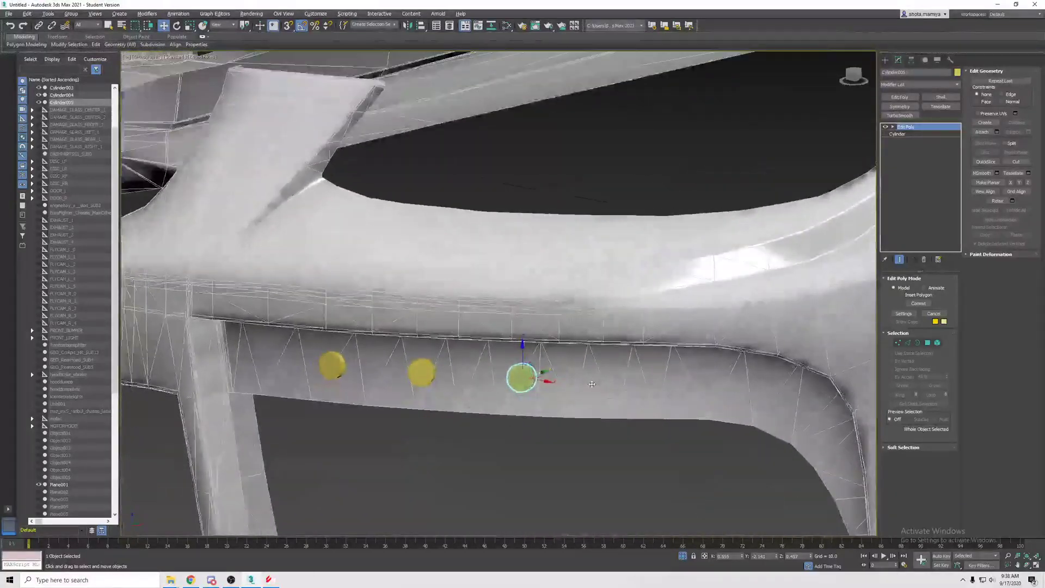
left_click_drag(518, 373, 625, 367, "shift")
middle_click_drag(625, 367, 608, 360, "alt")
scroll(608, 360, "down", 3)
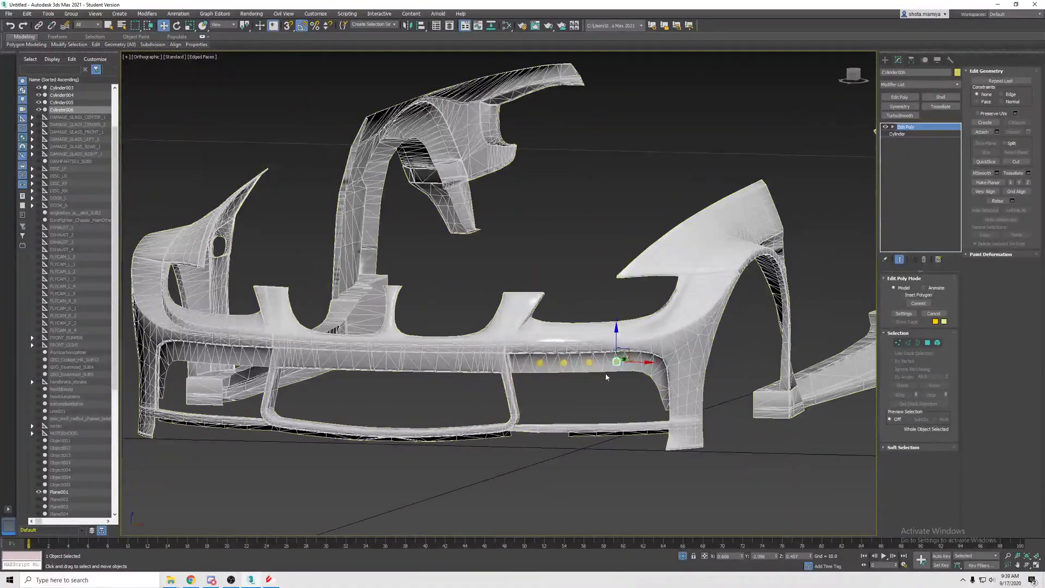
key("p")
scroll(635, 353, "down", 3)
scroll(635, 353, "up", 3)
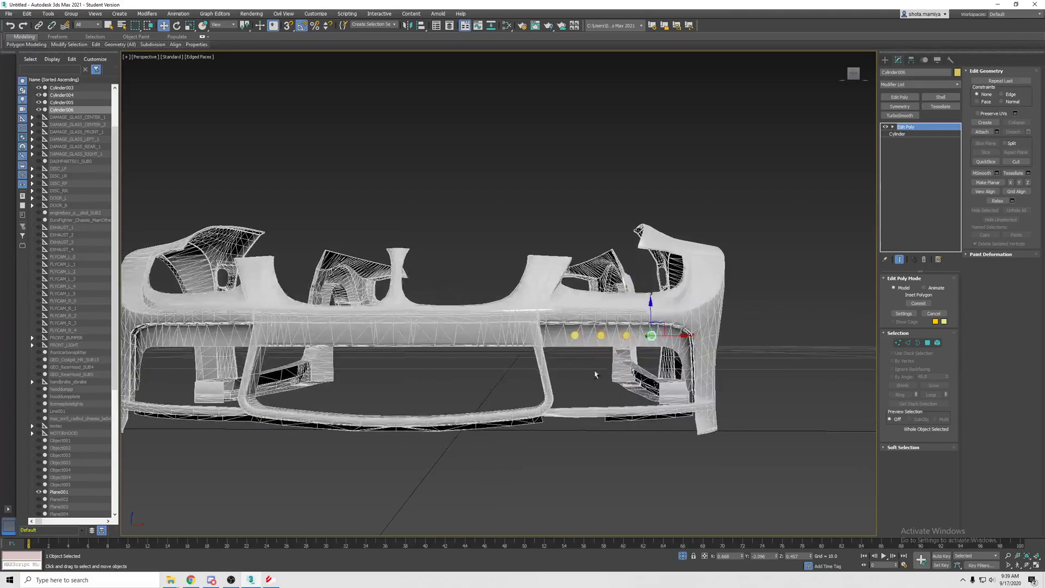
scroll(633, 352, "up", 2)
scroll(630, 351, "up", 2)
middle_click_drag(632, 350, 645, 360, "alt")
key("u")
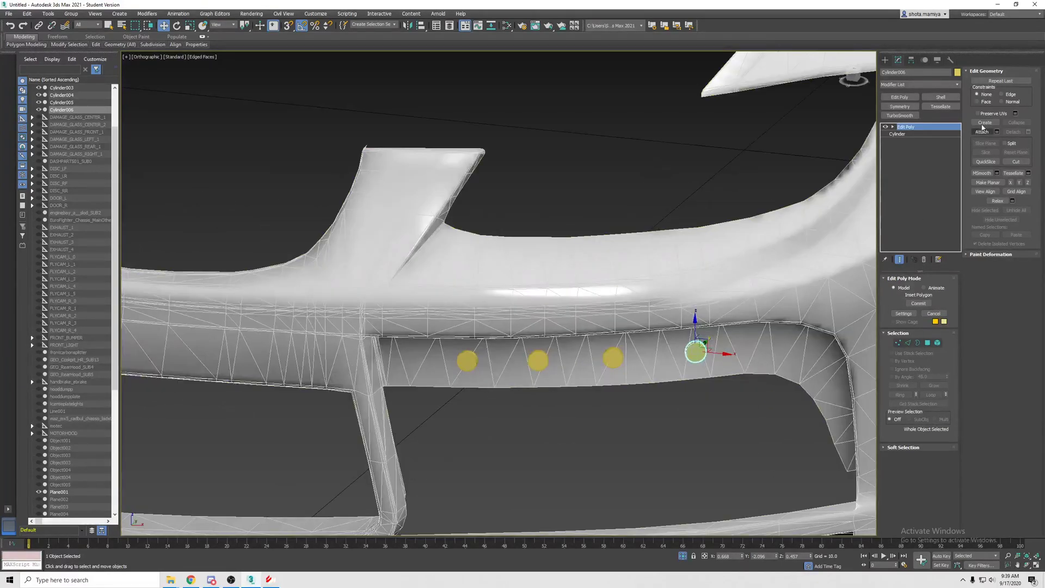
- Attach the other three dots to the first with Edit Geometry > Attach
left_click(984, 131)
left_click(613, 358)
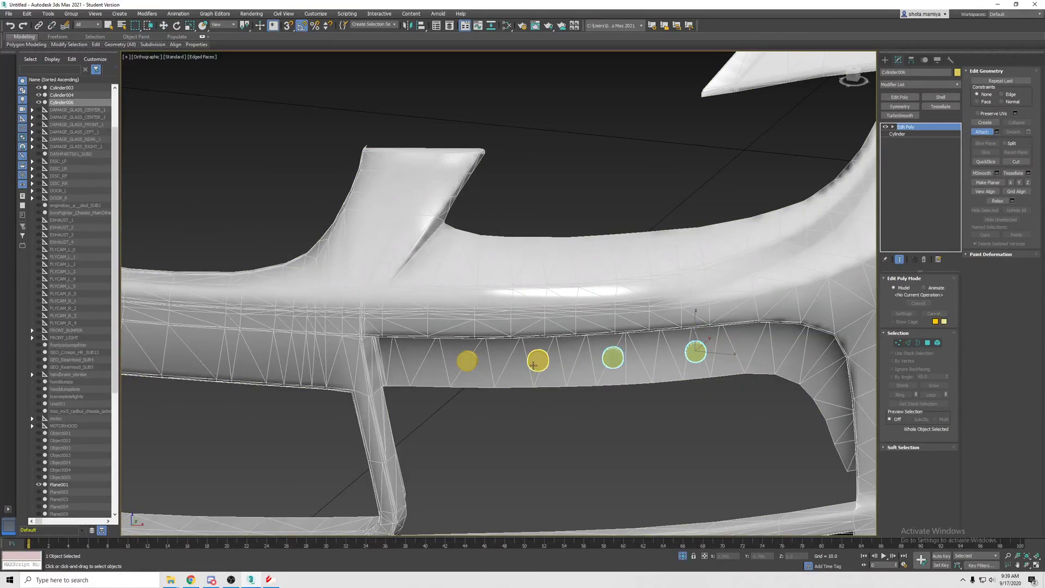
left_click(538, 360)
left_click(462, 360)
middle_click_drag(588, 361, 600, 367, "alt")
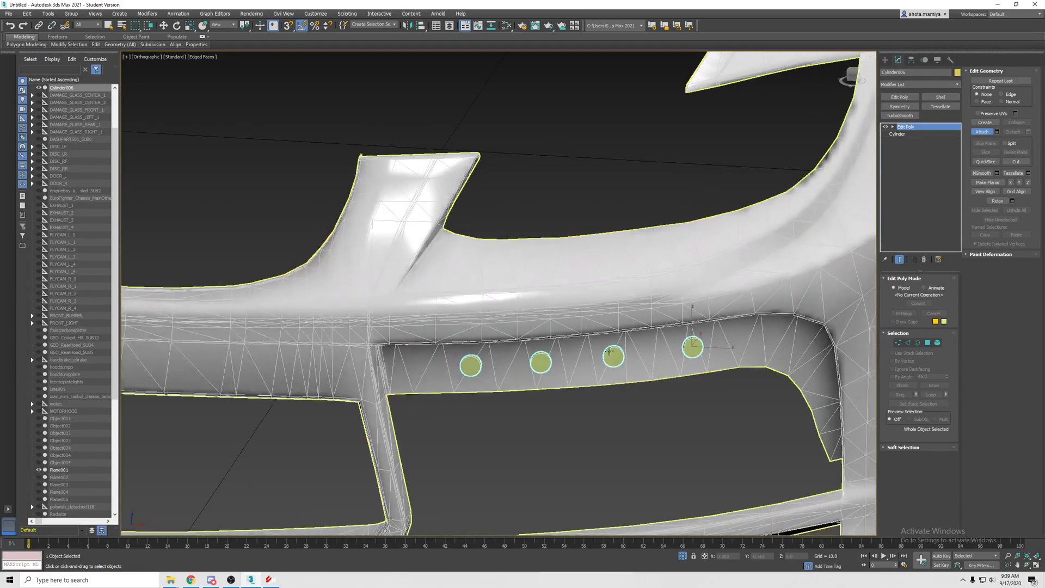
right_click(600, 366)
- At Polygon level, inset the dots' front faces
left_click(934, 344)
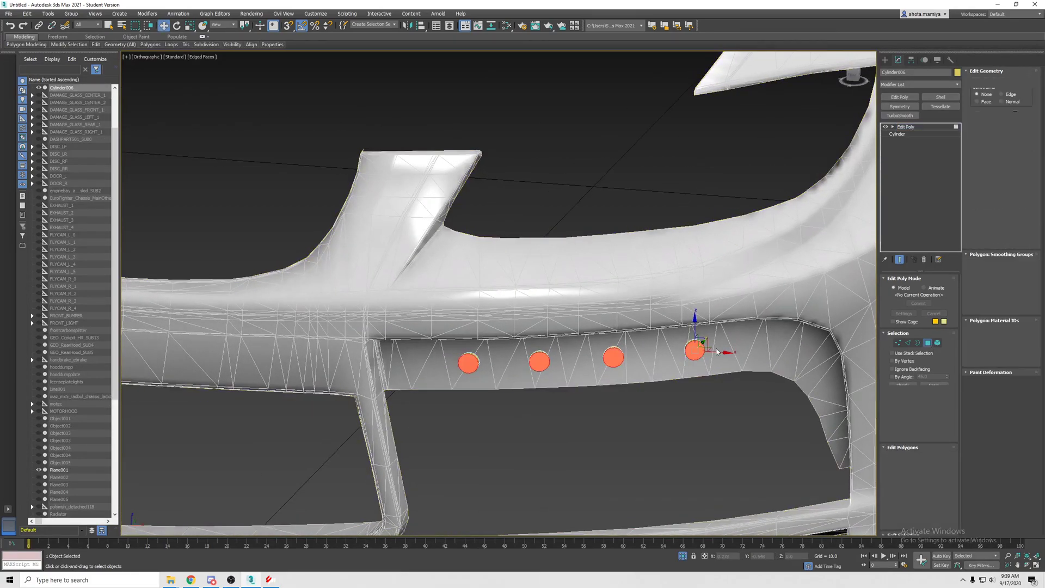
middle_click_drag(759, 367, 776, 374, "alt")
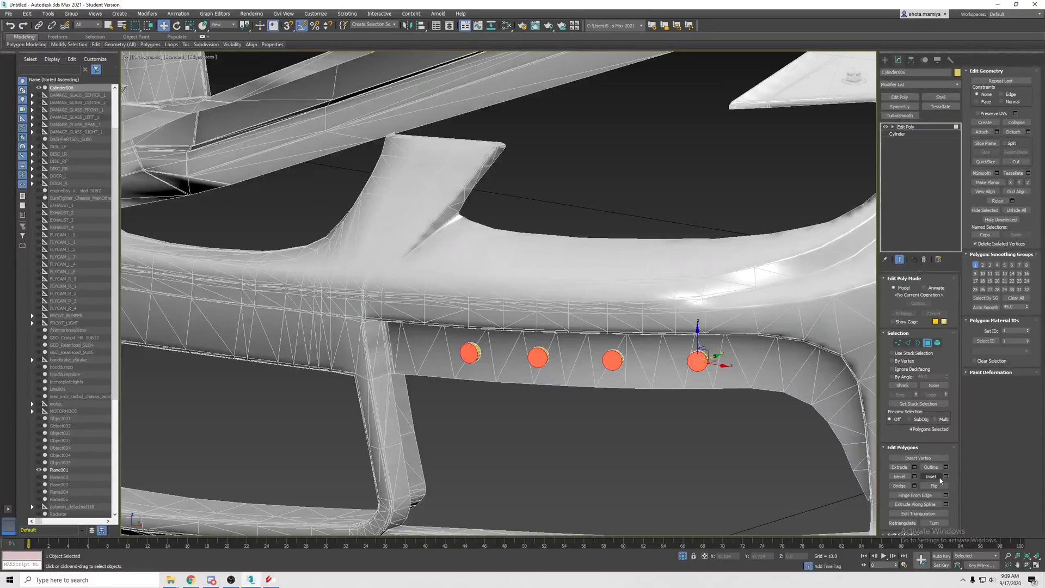
left_click(932, 476)
left_click_drag(697, 361, 699, 361)
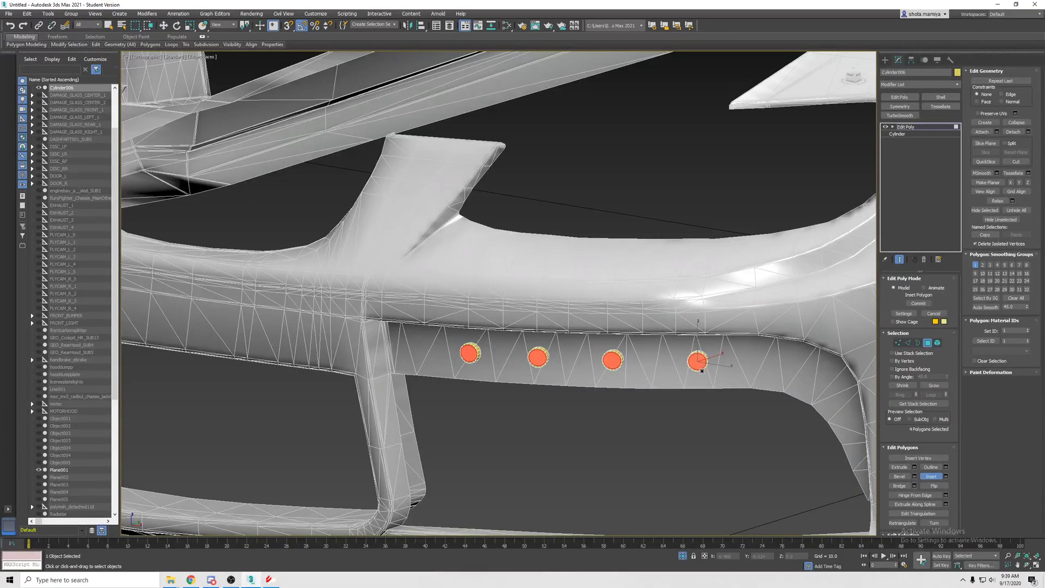
- Extrude the inset faces inward by about -0.04 and commit
key("u")
key("shift+e")
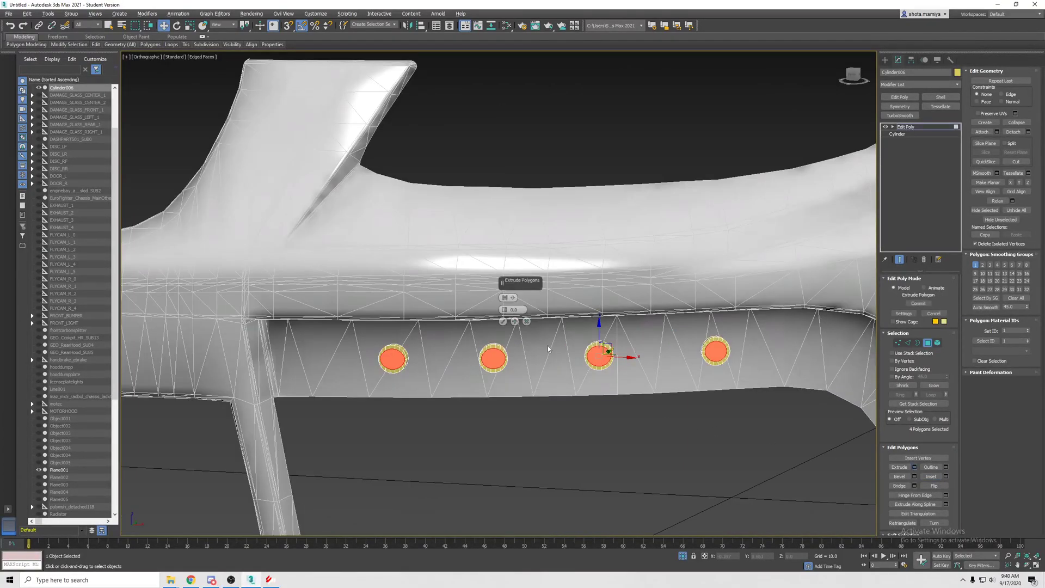
left_click_drag(506, 313, 505, 313)
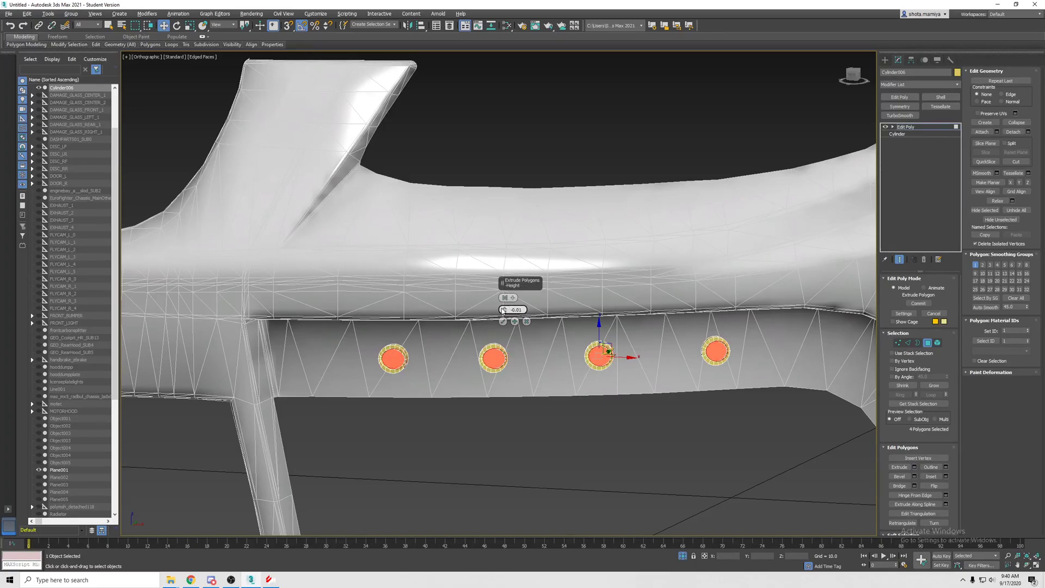
left_click_drag(503, 310, 504, 309)
middle_click_drag(503, 309, 504, 309, "alt")
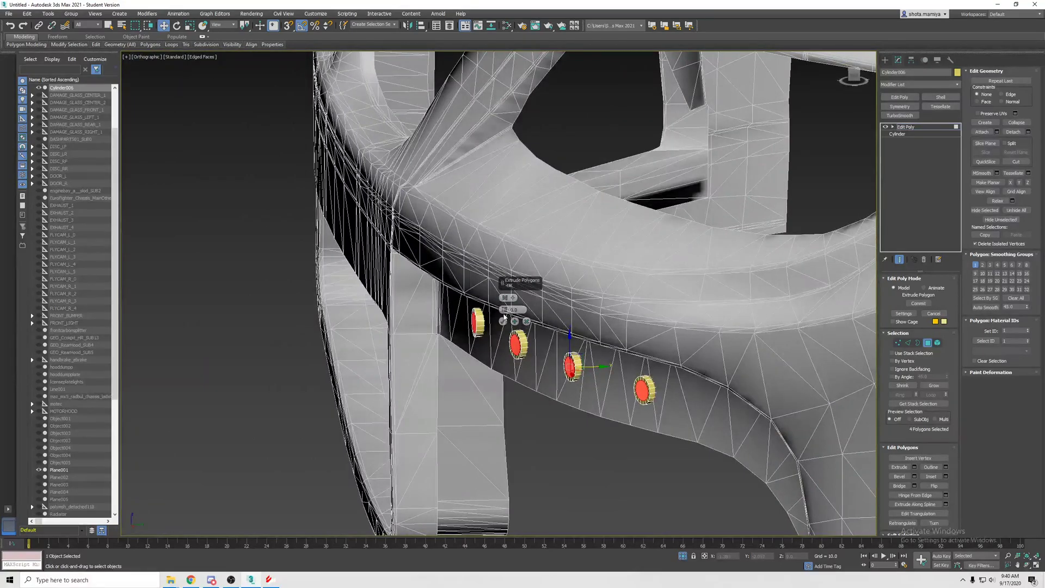
left_click_drag(504, 309, 506, 313)
middle_click_drag(505, 313, 646, 352, "alt")
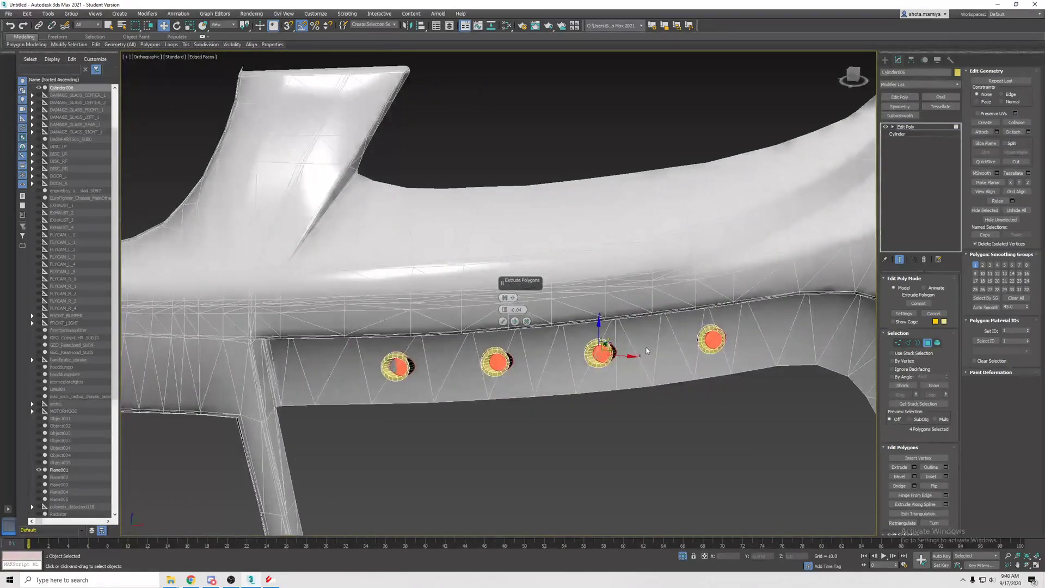
left_click(503, 321)
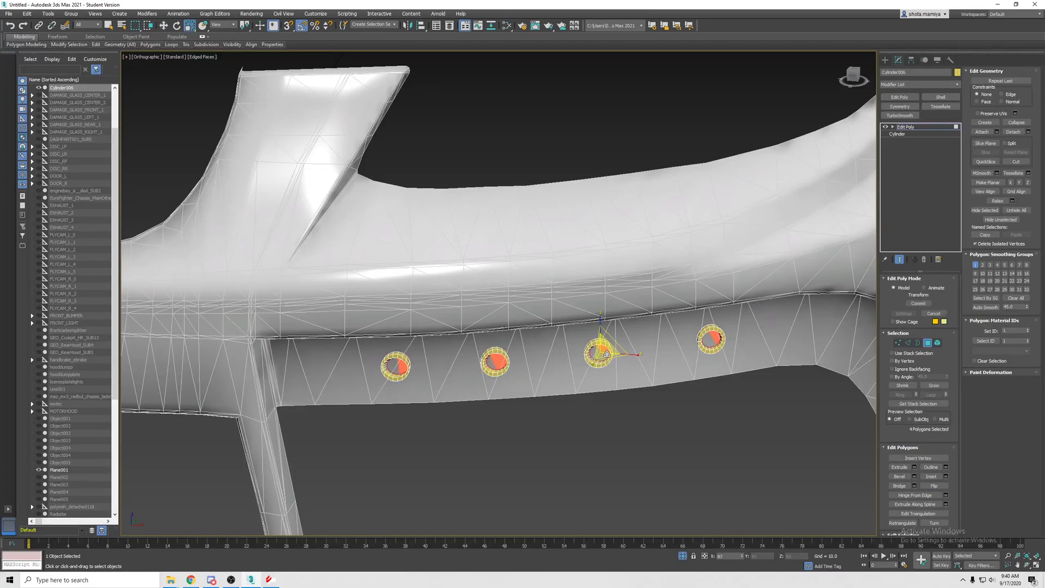
- Rotate the selected faces -10 degrees on Z
mouse_move(609, 360)
middle_mouse_down("alt")
mouse_move(619, 353)
mouse_move(612, 379)
mouse_move(605, 365)
middle_mouse_up("alt")
left_click(619, 353)
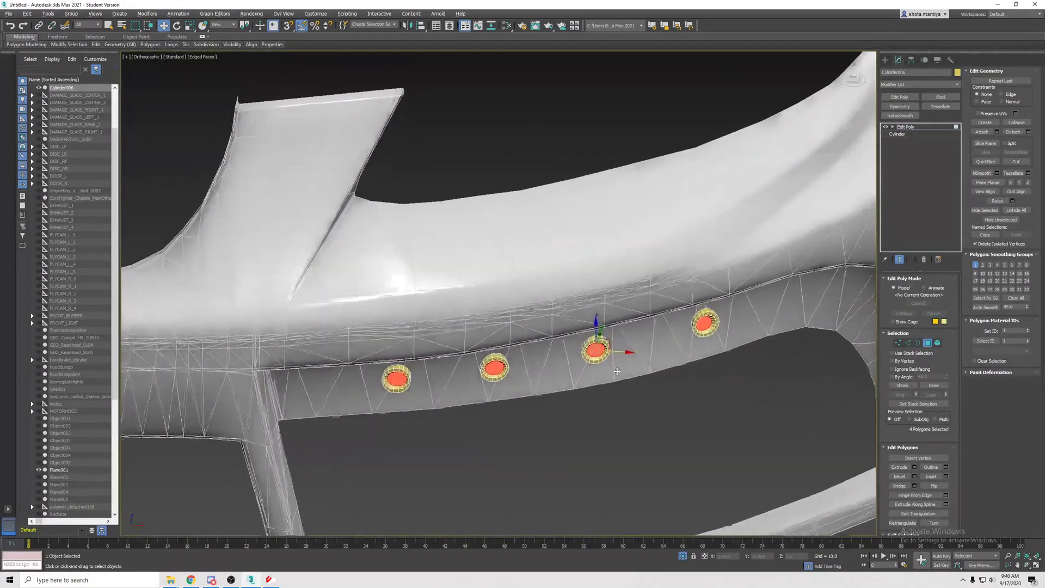
key("e")
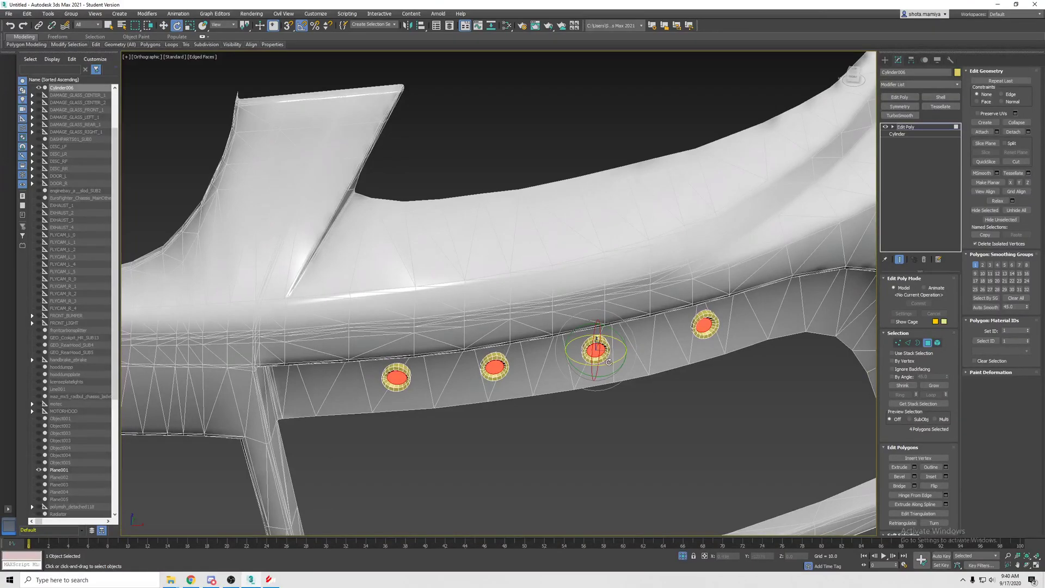
left_click_drag(609, 361, 605, 360)
key("w")
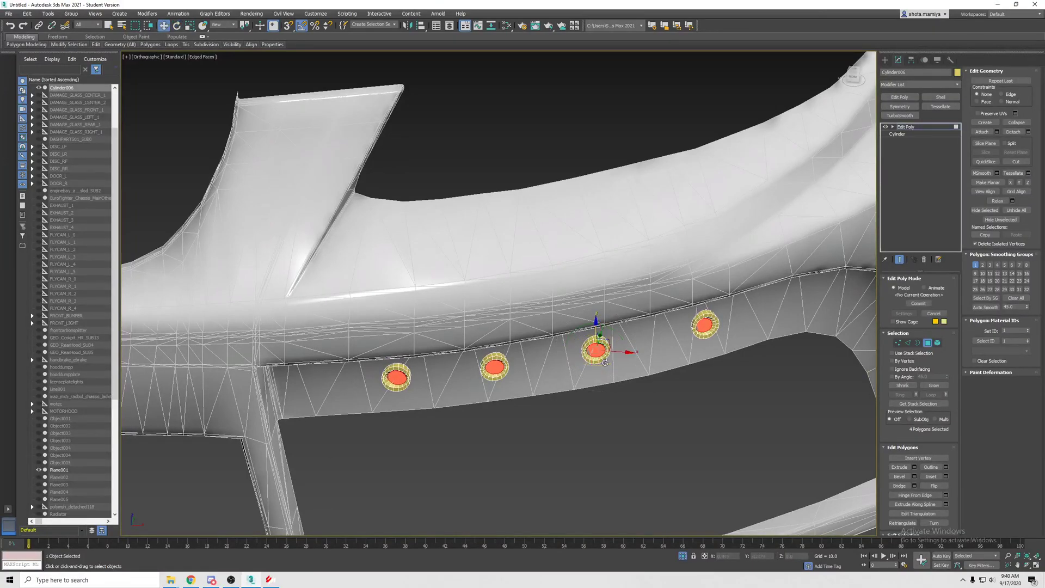
mouse_move(606, 362)
middle_mouse_down("alt")
mouse_move(608, 335)
mouse_move(572, 323)
mouse_move(676, 319)
mouse_move(734, 266)
middle_mouse_up("alt")
scroll(572, 323, "down", 5)
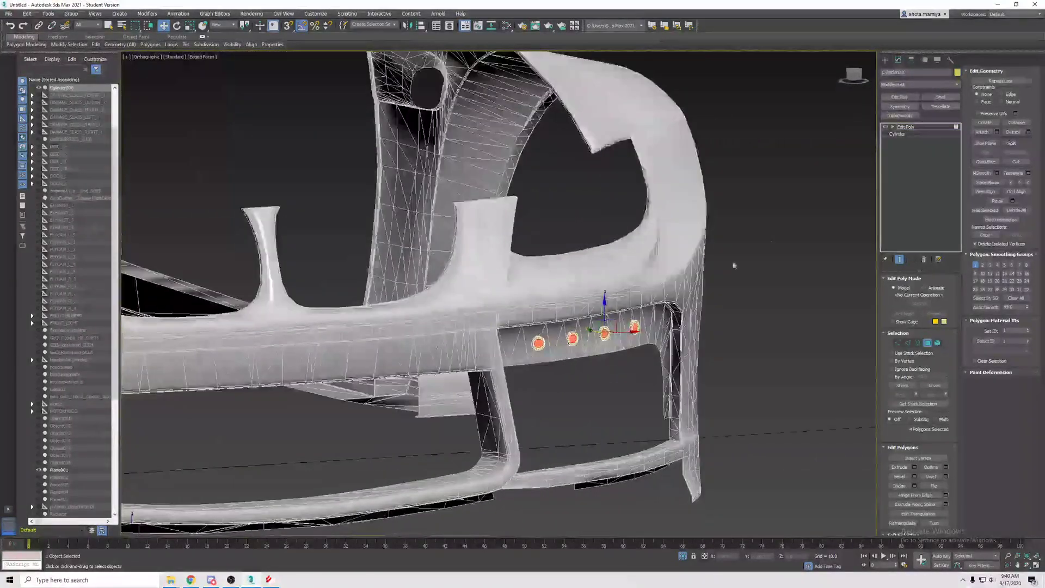
- Deselect, toggle Edged Faces, then select the LED dot object and isolate it
middle_click_drag(763, 308, 630, 401, "alt")
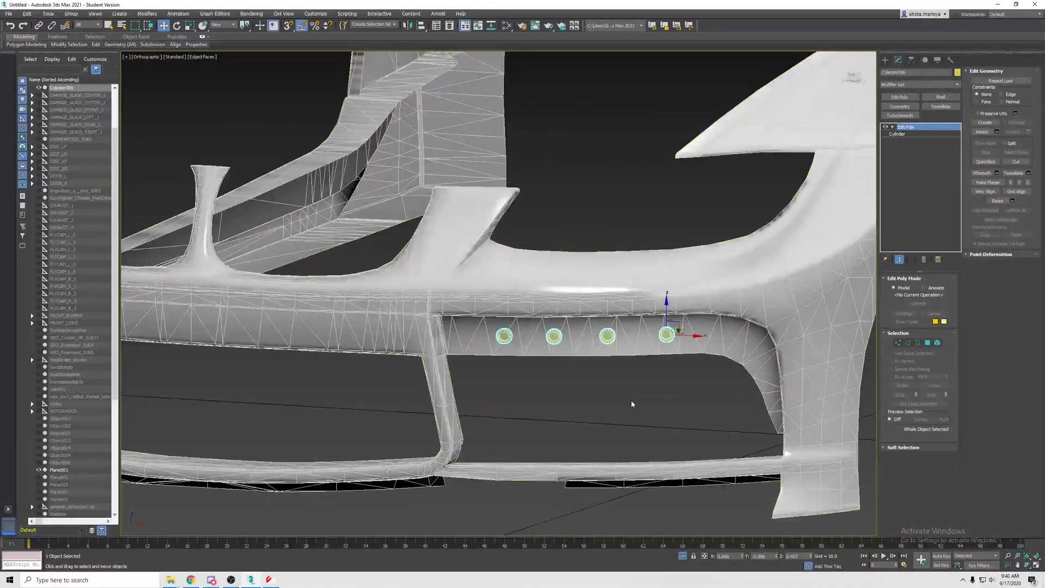
left_click(635, 397)
key("F4")
scroll(644, 389, "up", 2)
scroll(644, 363, "up", 2)
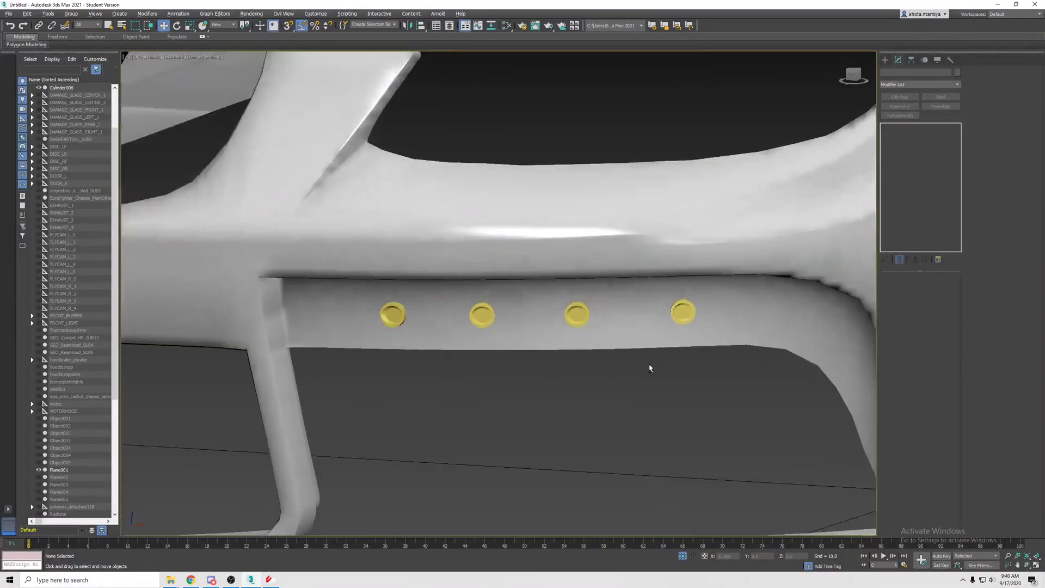
left_click(583, 318)
key("F4")
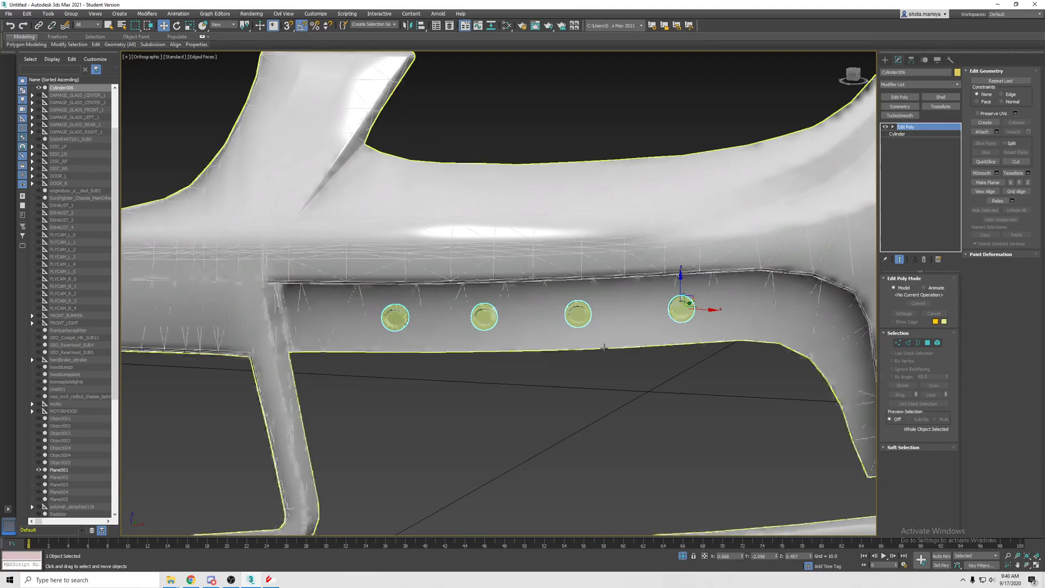
scroll(580, 347, "up", 2)
right_click(580, 250)
left_click(596, 245)
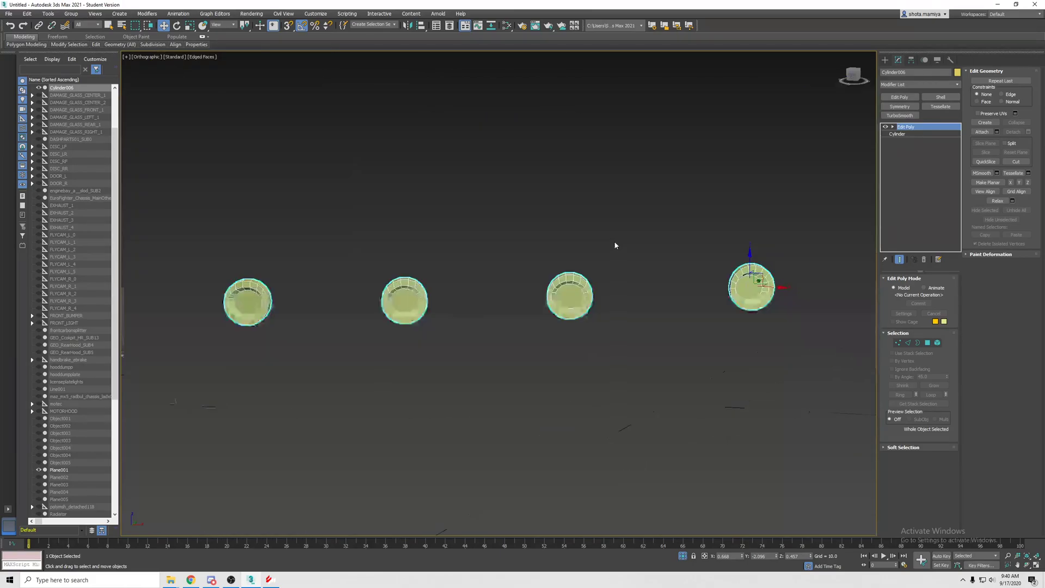
mouse_move(616, 245)
middle_mouse_down()
mouse_move(628, 289)
mouse_move(659, 299)
middle_mouse_up()
- Select the faces of the leftmost and second LED dots at polygon level
left_click(927, 343)
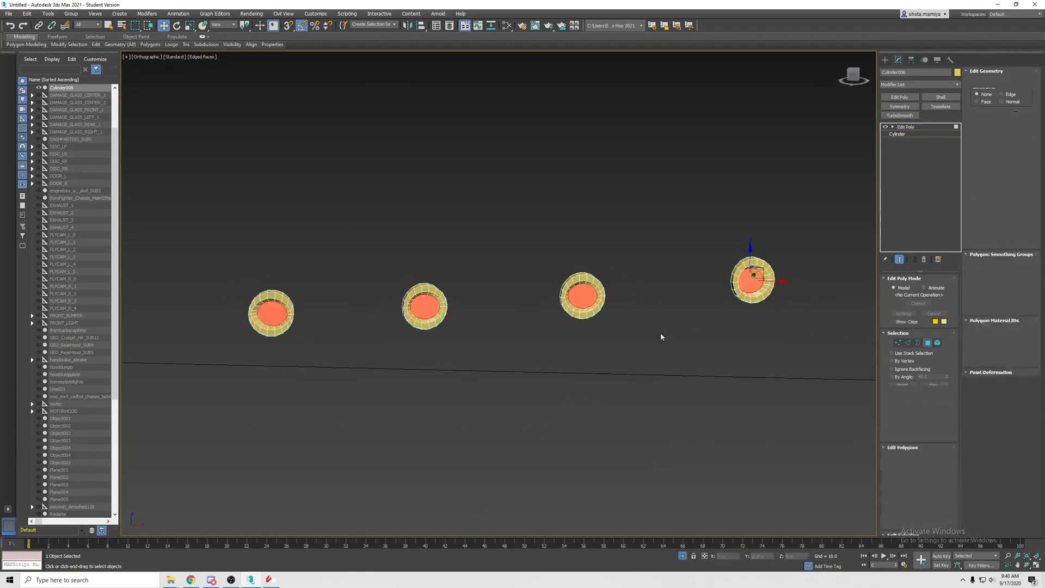
middle_click_drag(662, 336, 686, 341, "alt")
mouse_move(347, 365)
middle_mouse_down("alt")
mouse_move(390, 368)
mouse_move(398, 354)
middle_mouse_up("alt")
left_click(404, 355)
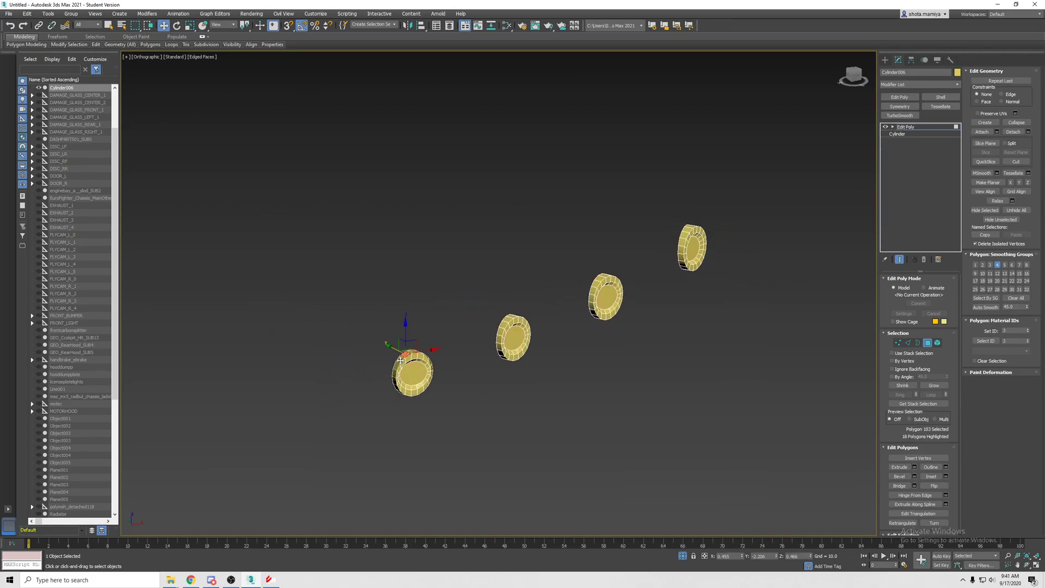
double_click(401, 360)
middle_click_drag(413, 360, 419, 359, "alt")
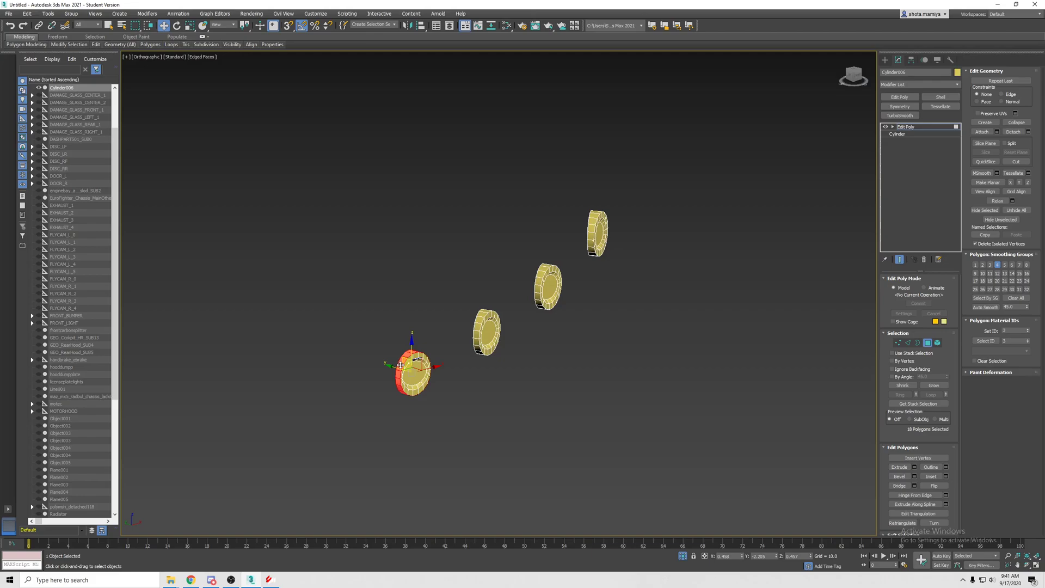
left_click(479, 320)
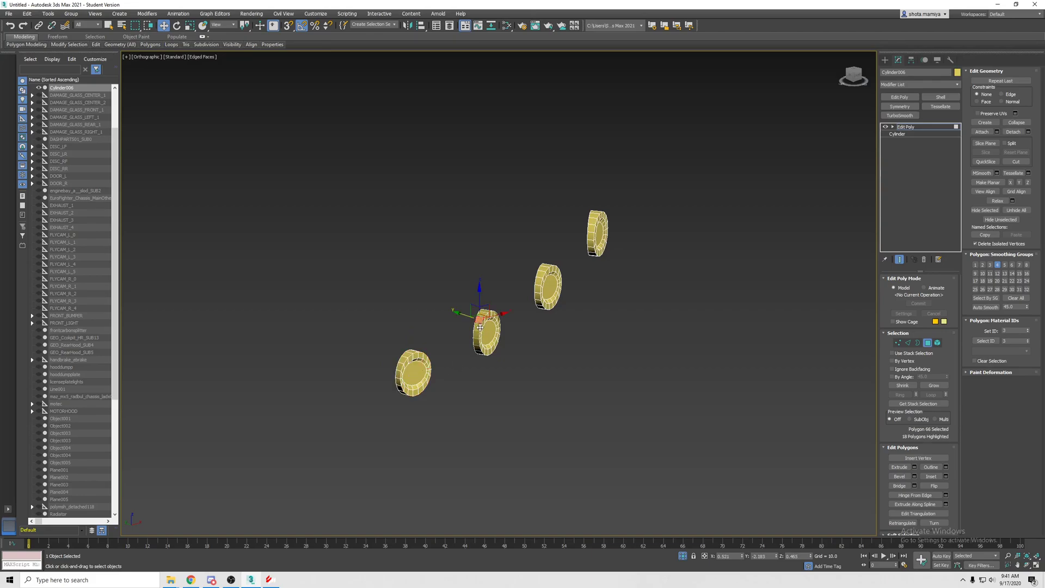
scroll(927, 93, "down", 5)
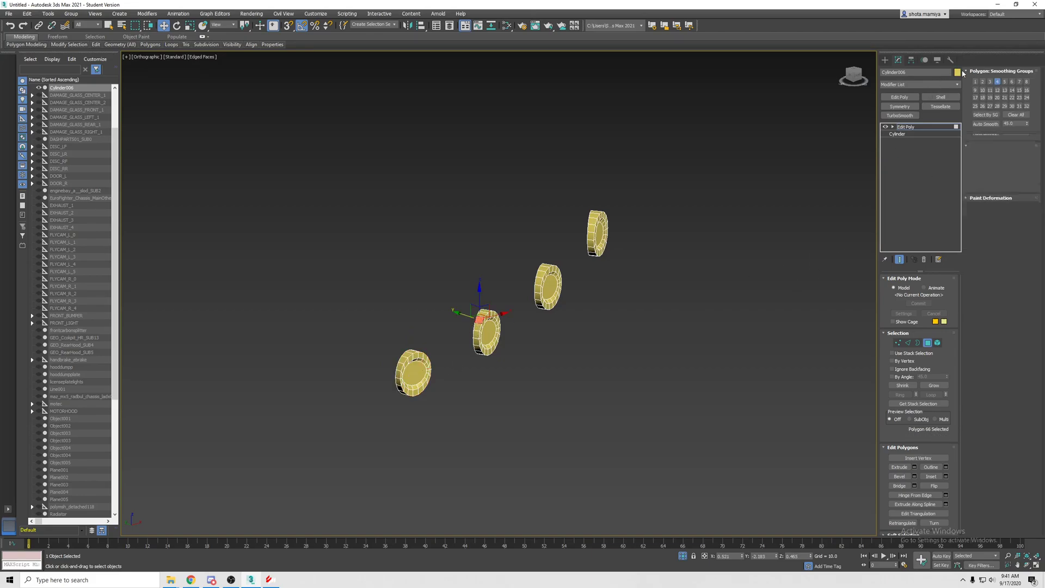
- Change the dot cylinders' object colour from yellow to white
left_click(957, 72)
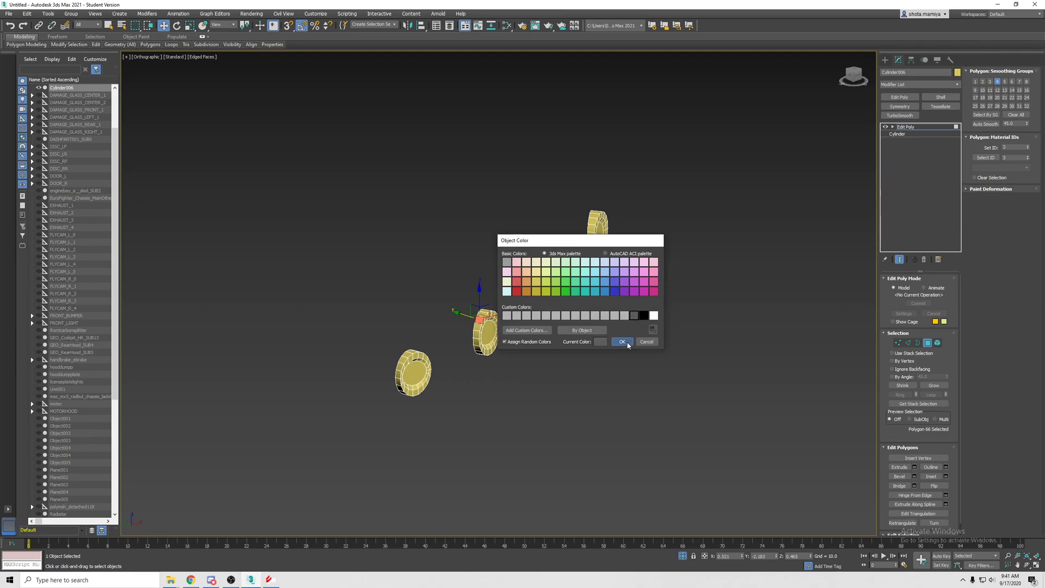
left_click(612, 343)
mouse_move(499, 317)
middle_mouse_down("alt")
mouse_move(483, 327)
mouse_move(523, 303)
mouse_move(489, 332)
middle_mouse_up("alt")
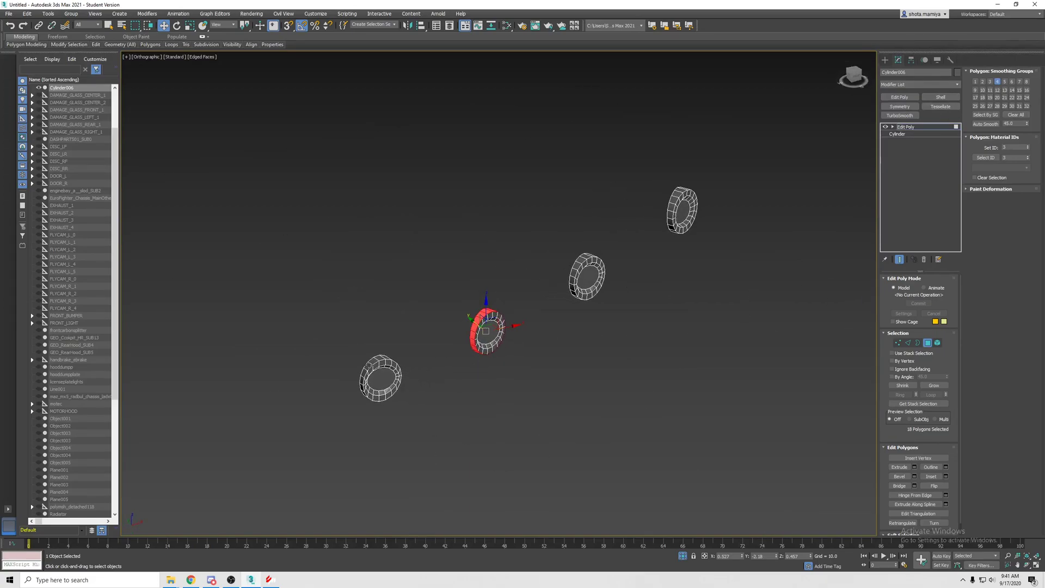
left_click(369, 364, "ctrl")
left_click(373, 361, "shift")
middle_click_drag(373, 362, 621, 300, "alt")
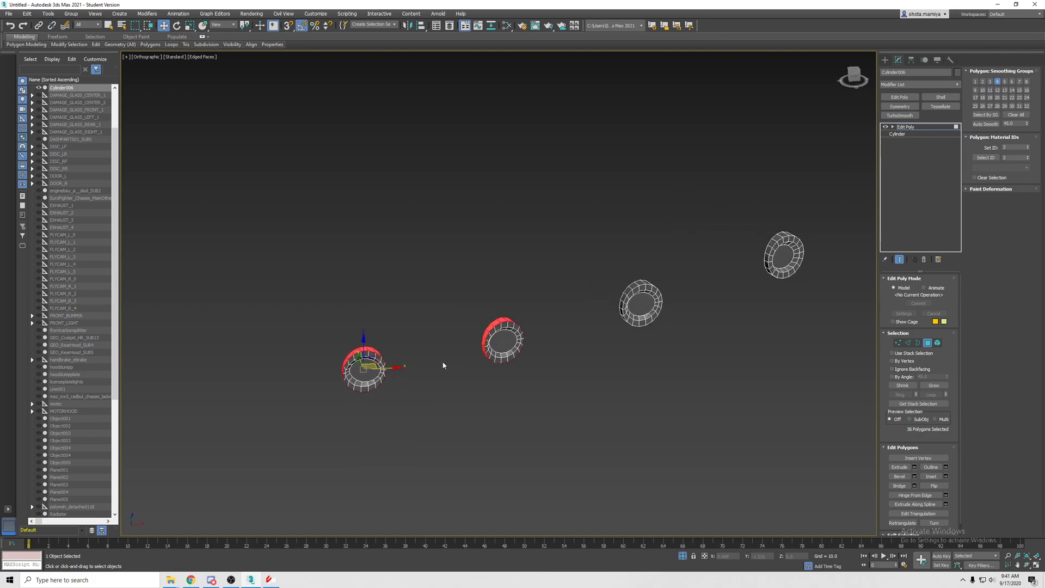
left_click(634, 295, "shift")
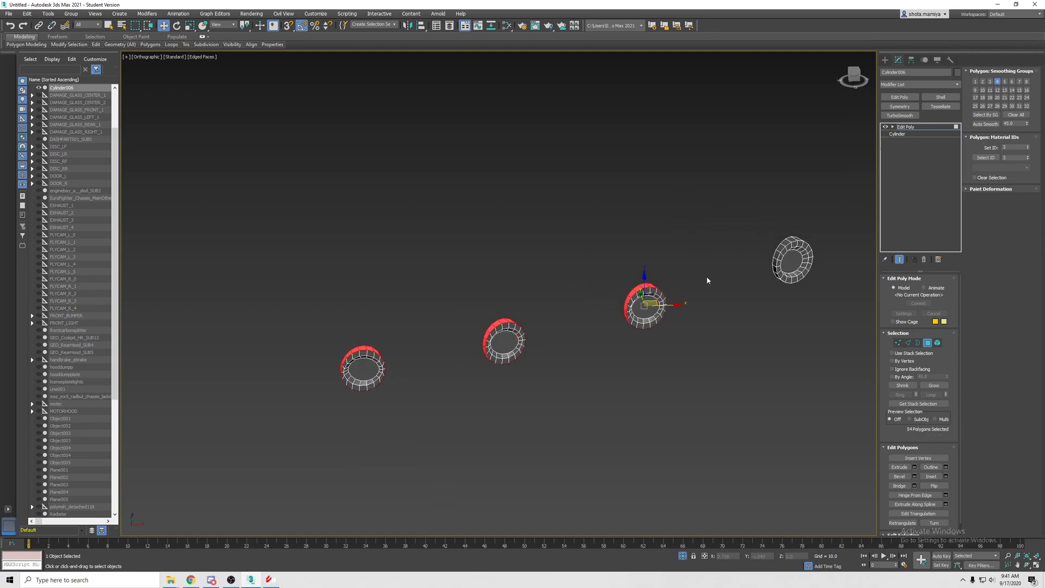
left_click(785, 244)
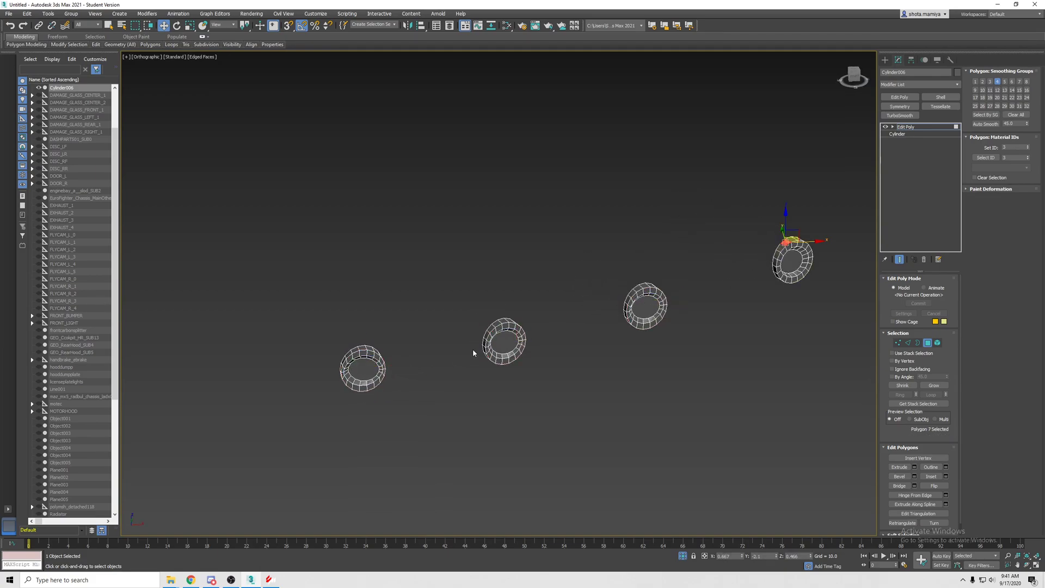
double_click(499, 328)
key("F4")
middle_click_drag(498, 329, 551, 340, "alt")
key("F4")
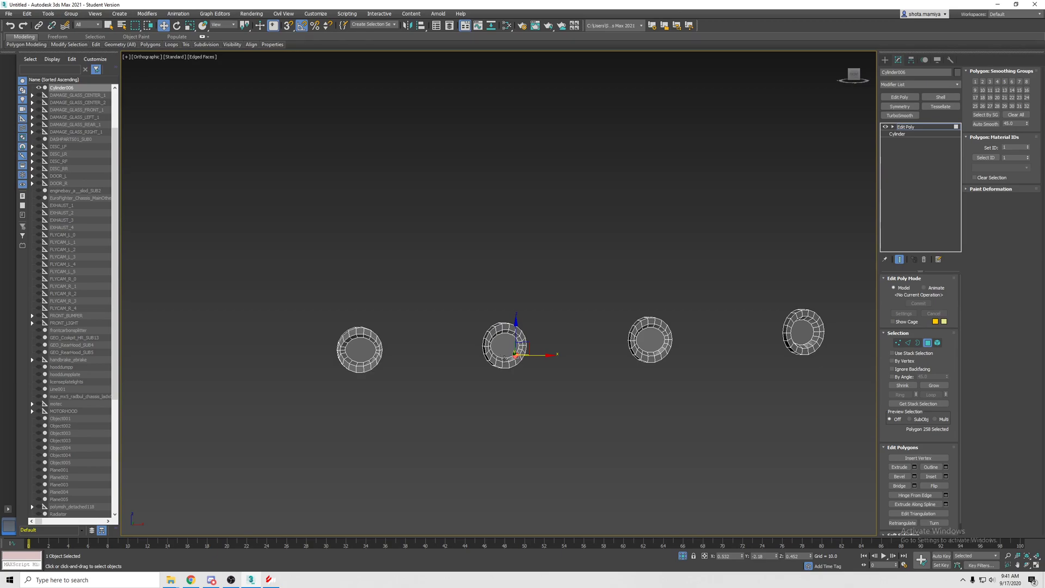
left_click(512, 357, "shift")
middle_click_drag(513, 357, 531, 357, "alt")
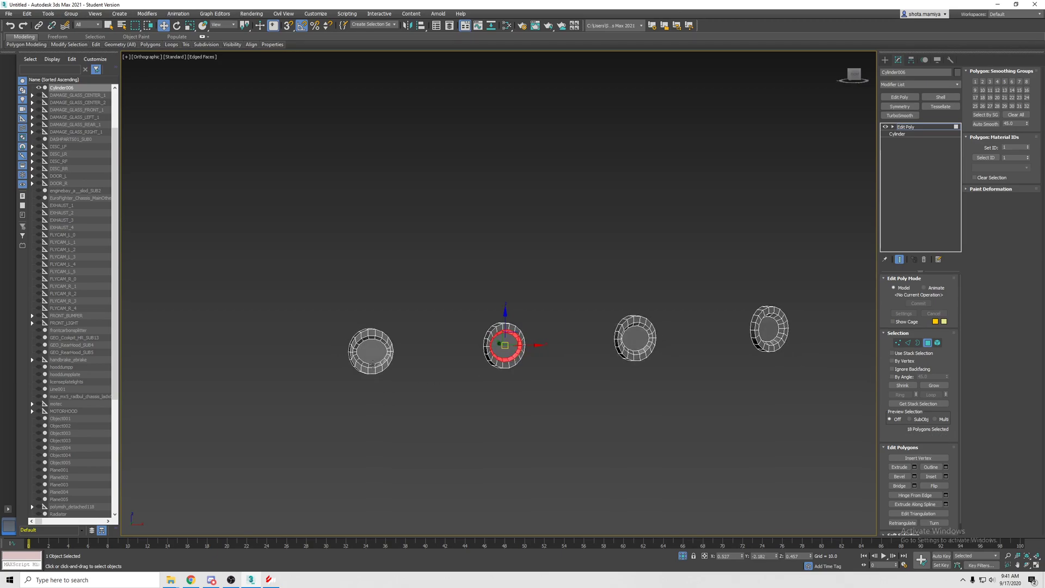
left_click(374, 367, "shift")
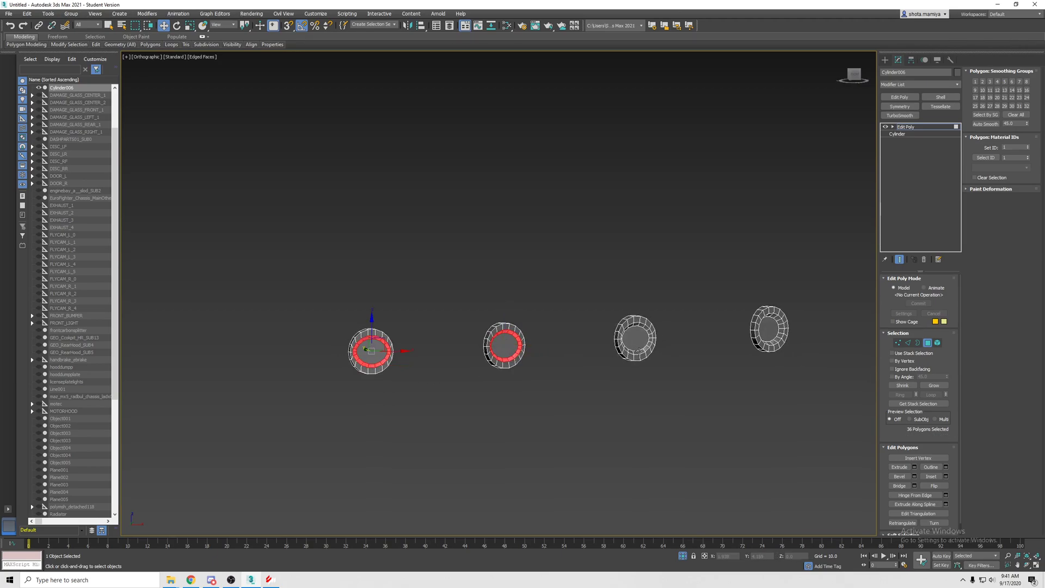
left_click(646, 348, "shift")
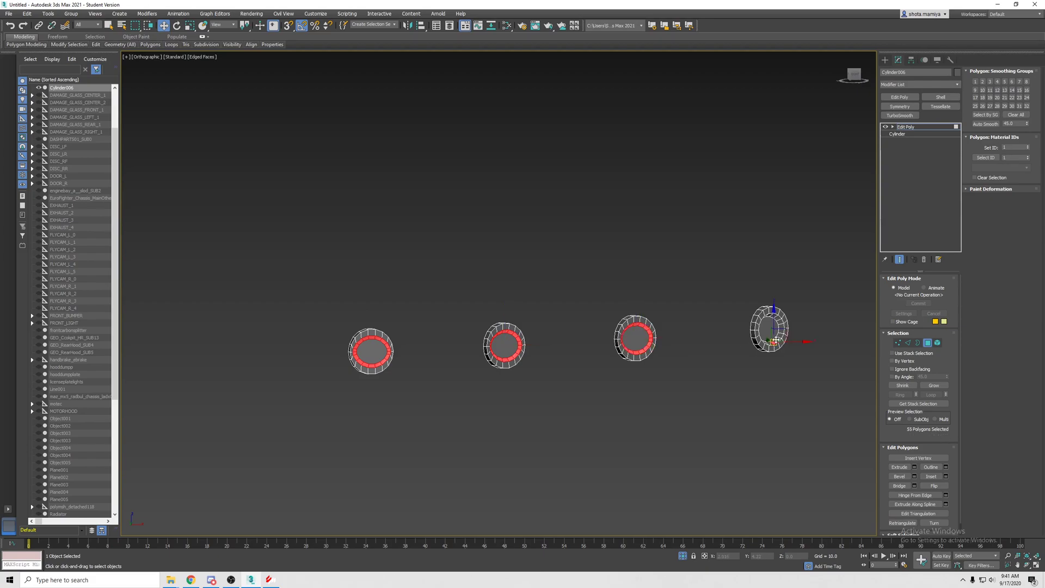
left_click(773, 340, "shift")
mouse_move(773, 340)
middle_mouse_down("alt")
mouse_move(718, 335)
mouse_move(750, 358)
mouse_move(737, 319)
middle_mouse_up("alt")
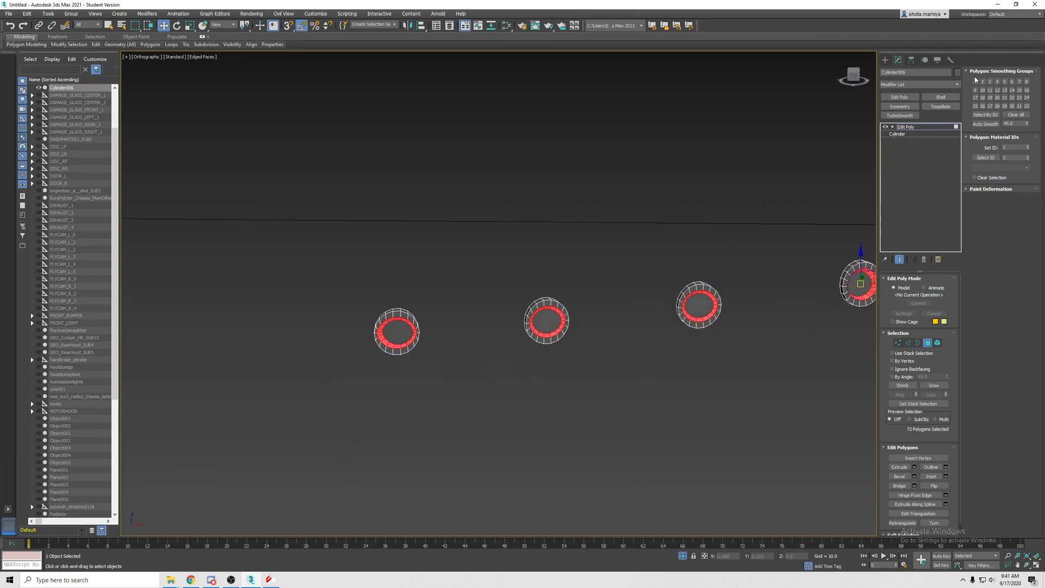
- Select the front faces of all four dot cylinders from a level front view
left_click(719, 225)
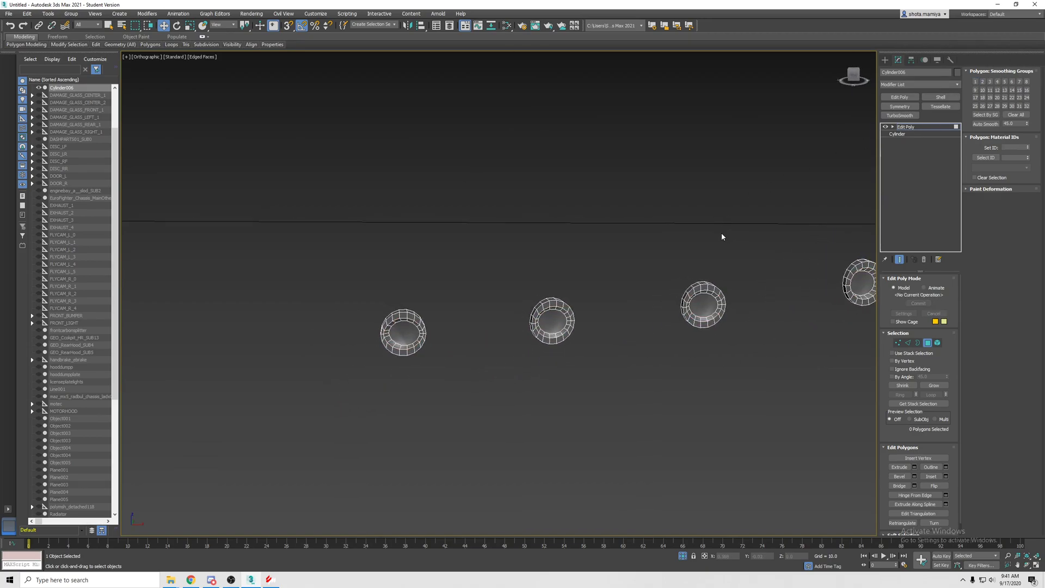
key("F4")
middle_click_drag(720, 238, 653, 193, "alt")
left_click(675, 259)
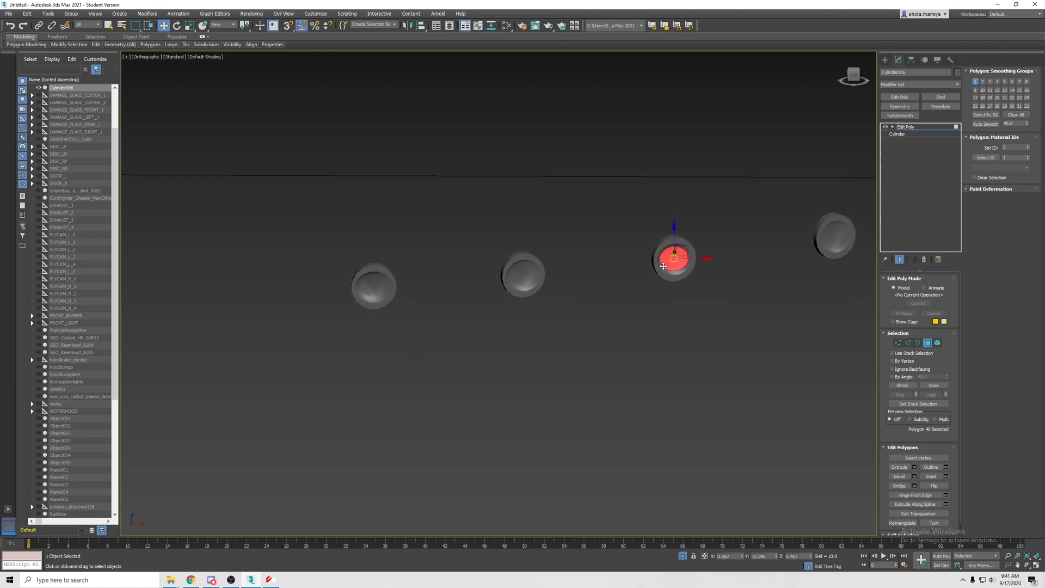
mouse_move(674, 259)
middle_mouse_down("alt")
mouse_move(646, 244)
mouse_move(392, 286)
mouse_move(432, 293)
middle_mouse_up("alt")
left_click(385, 285)
left_click(532, 275)
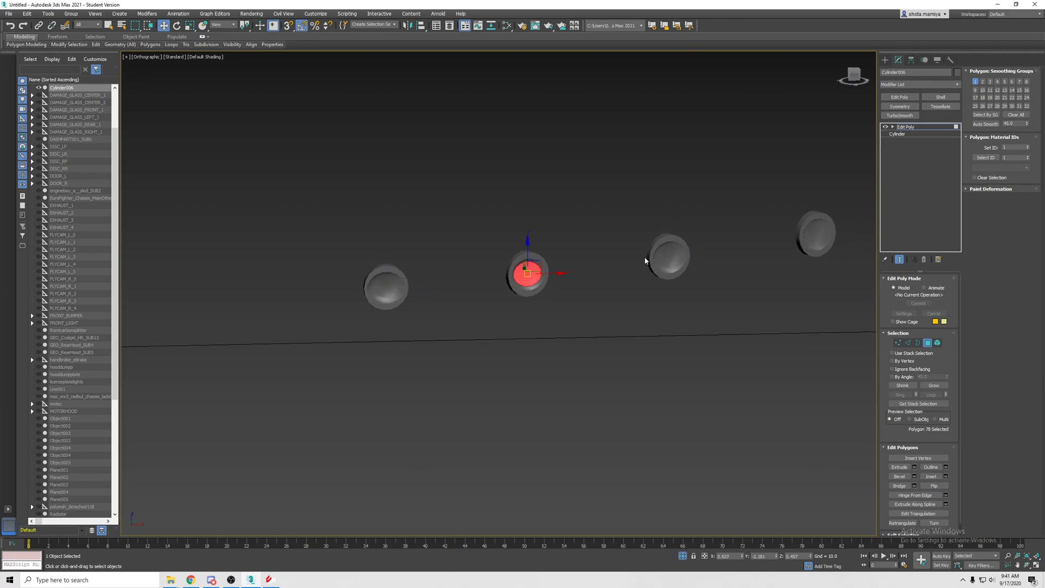
left_click(675, 255)
left_click(812, 234)
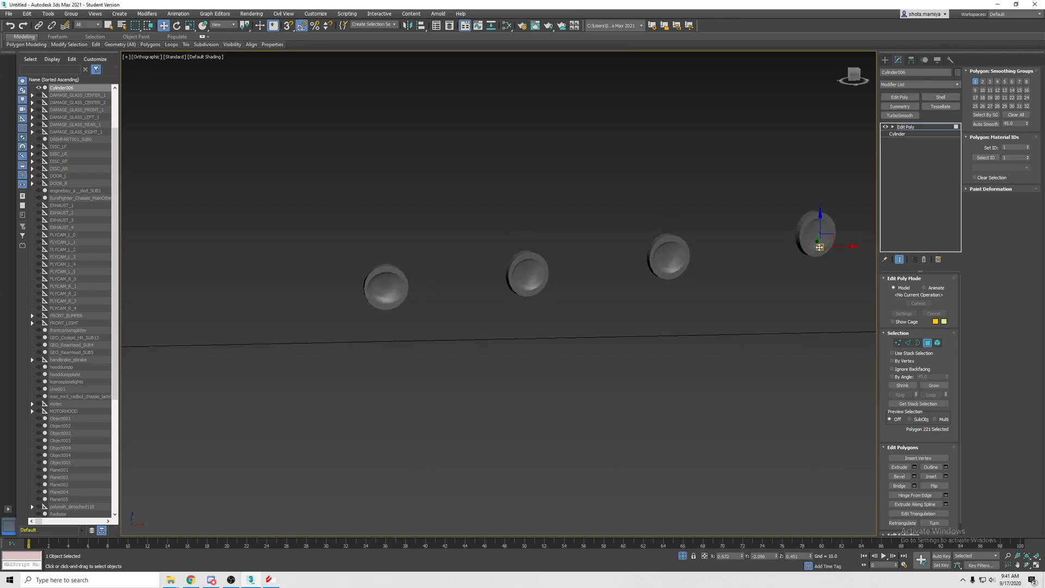
key("F4")
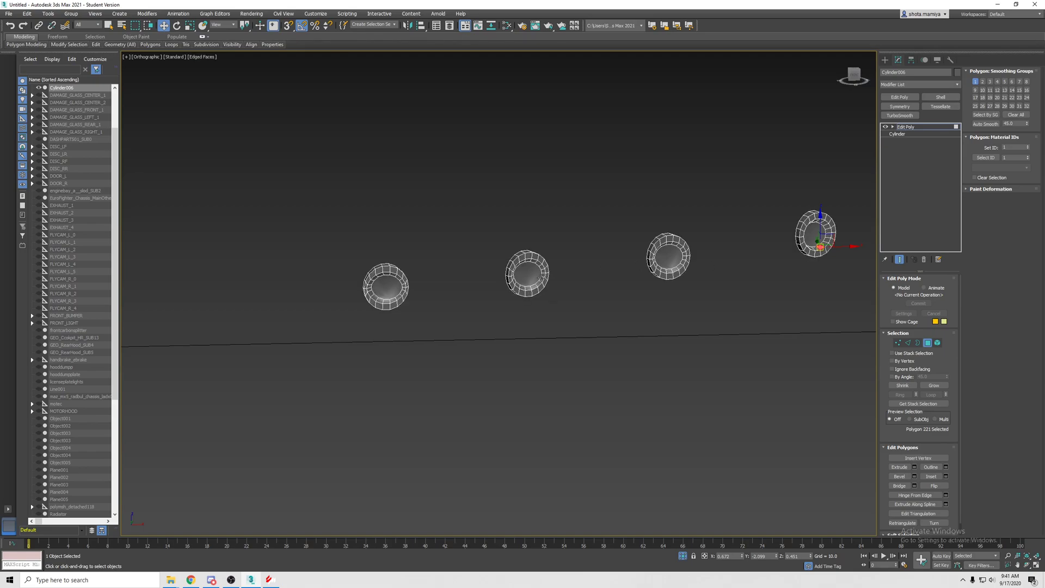
middle_click_drag(534, 281, 539, 261, "alt")
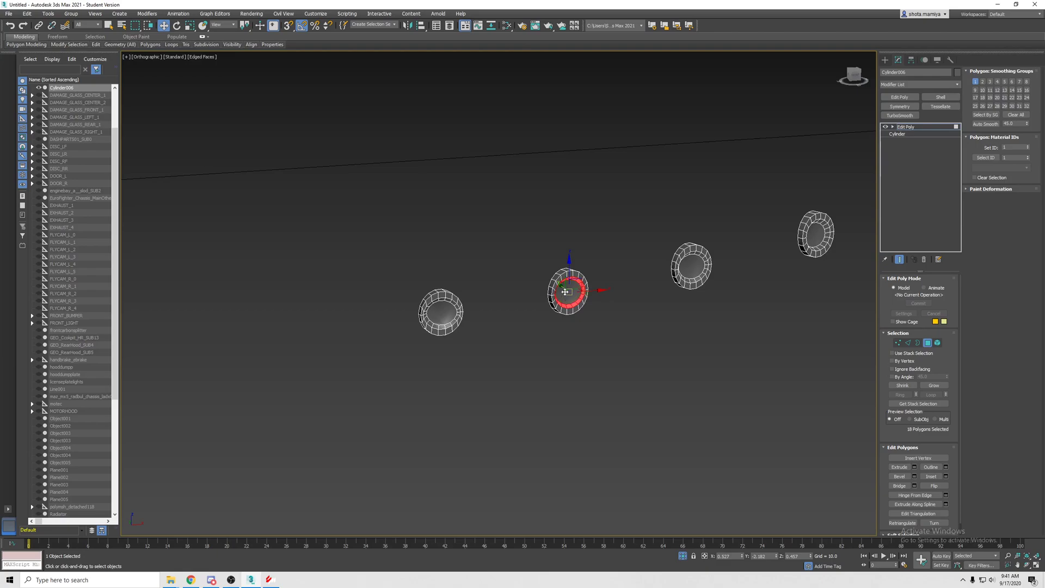
middle_click_drag(595, 292, 600, 292, "alt")
- Assign a smoothing group to the cylinders' front faces, then clear the selection
left_click(628, 251)
middle_click_drag(628, 251, 537, 285, "alt")
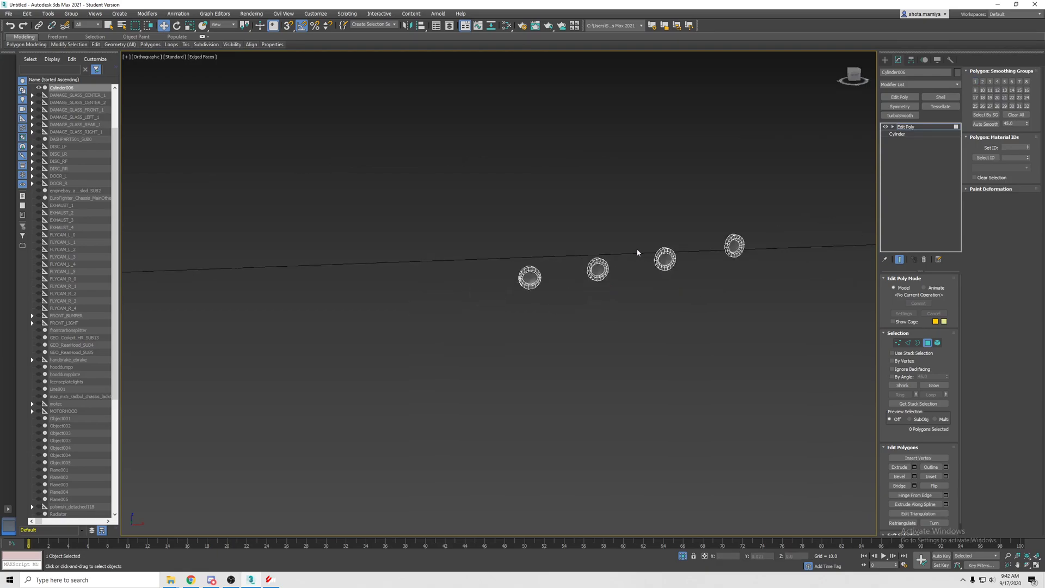
left_click(458, 279)
left_click(577, 270, "ctrl")
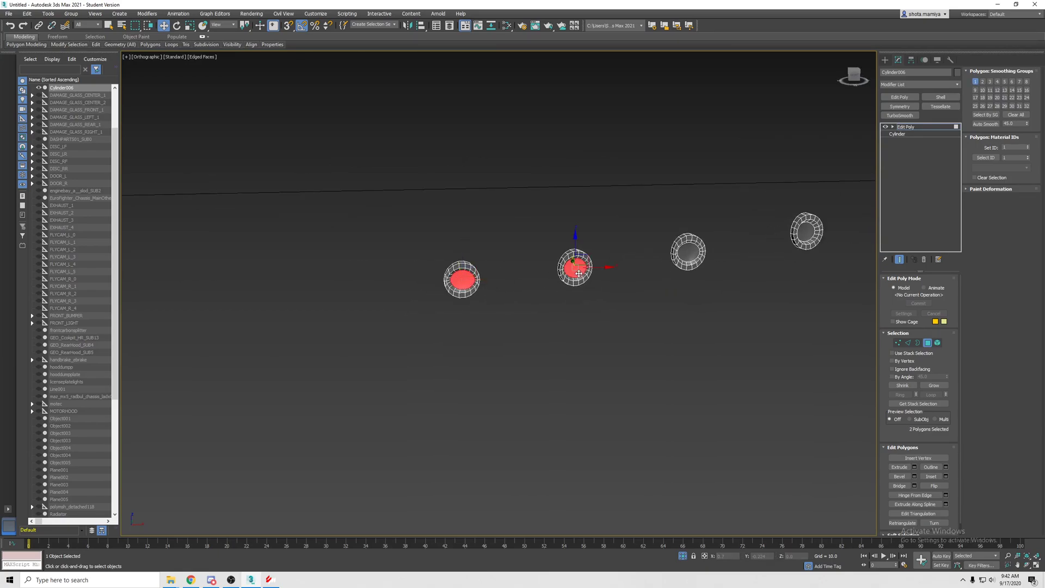
key("F4")
left_click(606, 216)
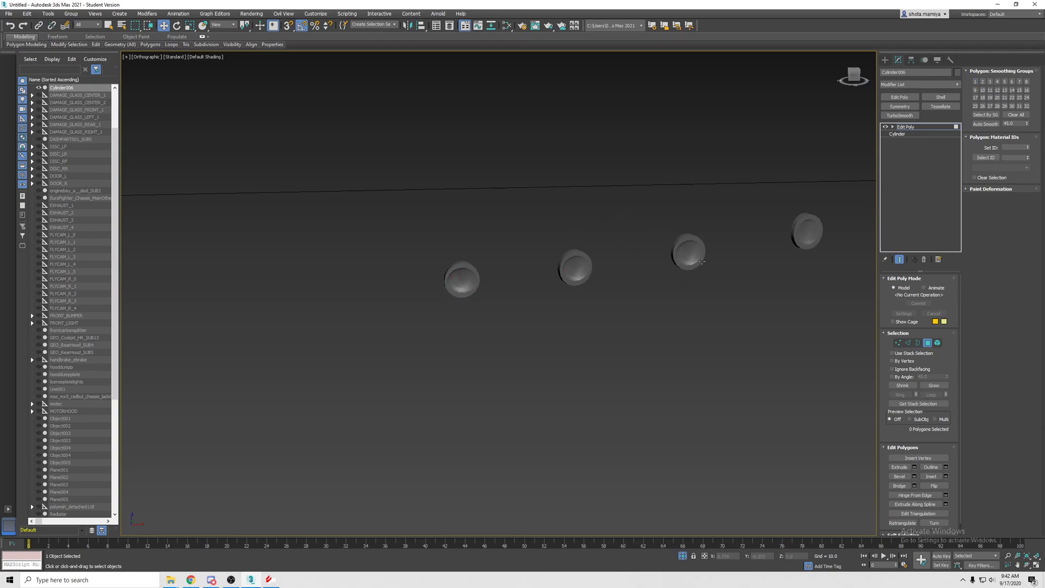
left_click(461, 279)
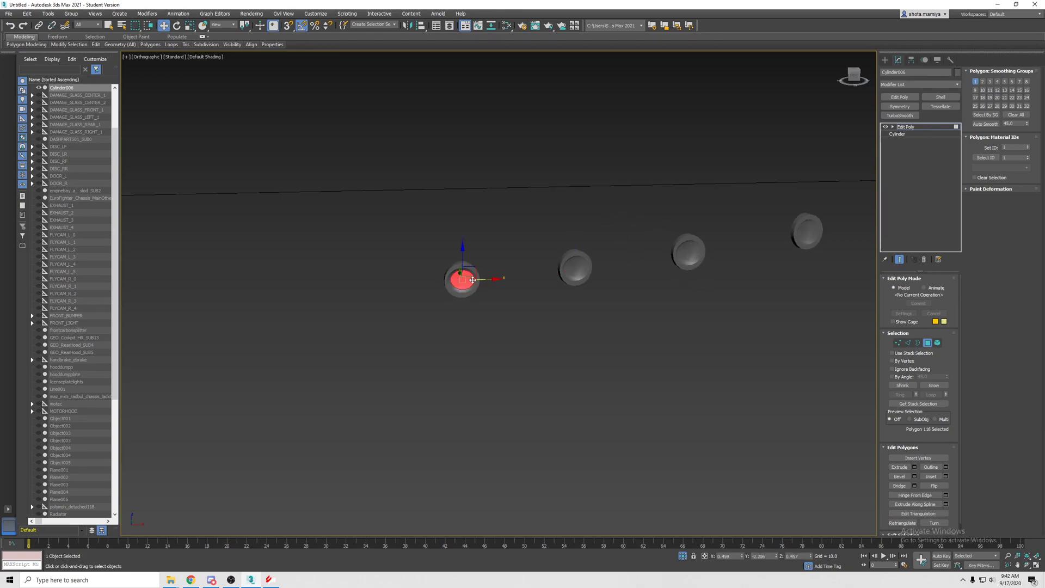
left_click(579, 265, "ctrl")
left_click(689, 253, "ctrl")
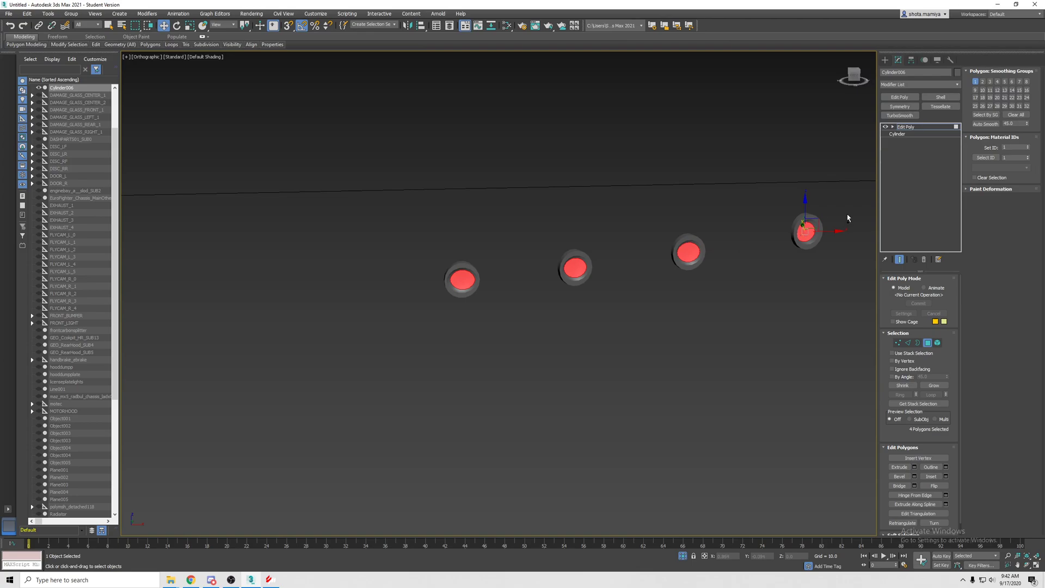
left_click(982, 82)
left_click(685, 223)
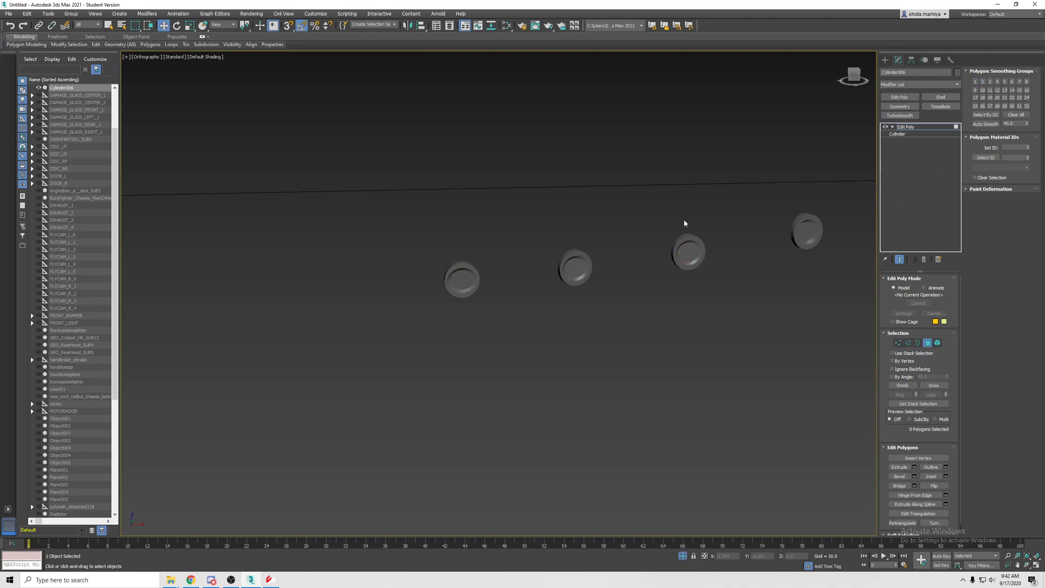
scroll(483, 290, "up", 2)
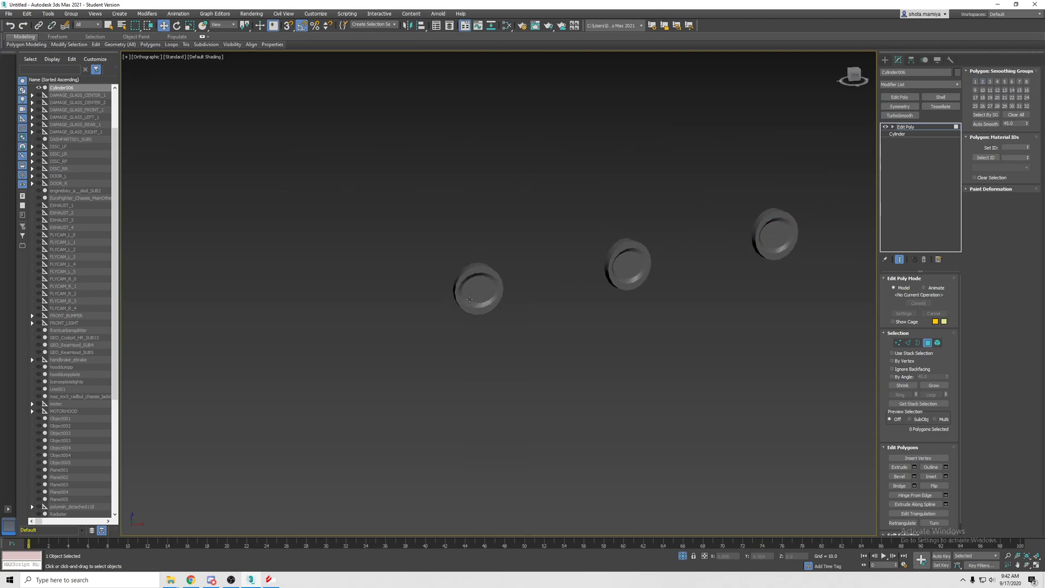
scroll(483, 290, "down", 2)
scroll(491, 287, "down", 2)
- Restore the full car scene and select two dot cylinders as elements
key("alt+q")
left_click(929, 342)
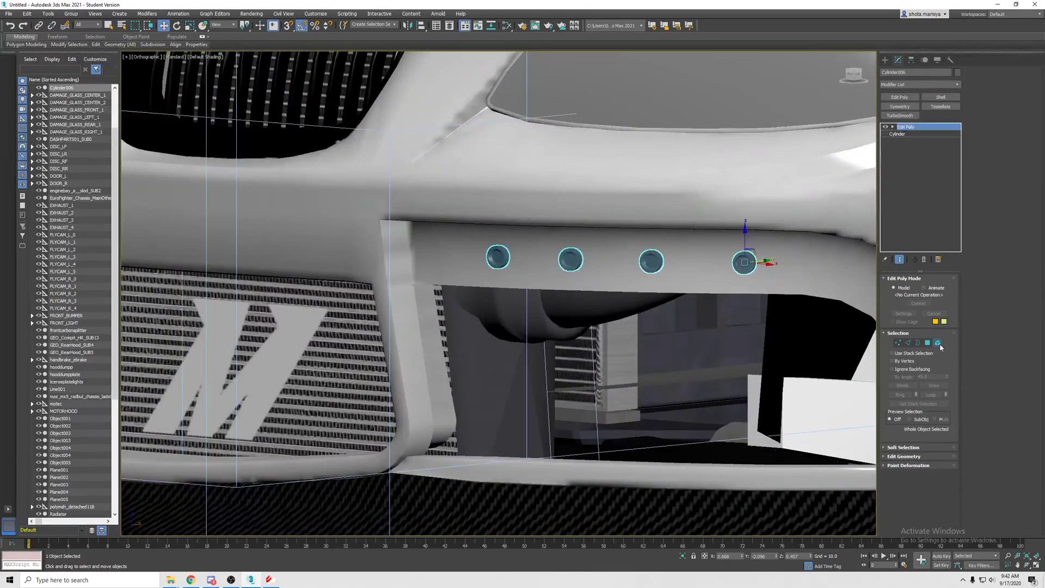
left_click(937, 343)
left_click(744, 262)
left_click(651, 259, "ctrl")
middle_click_drag(653, 261, 739, 272, "alt")
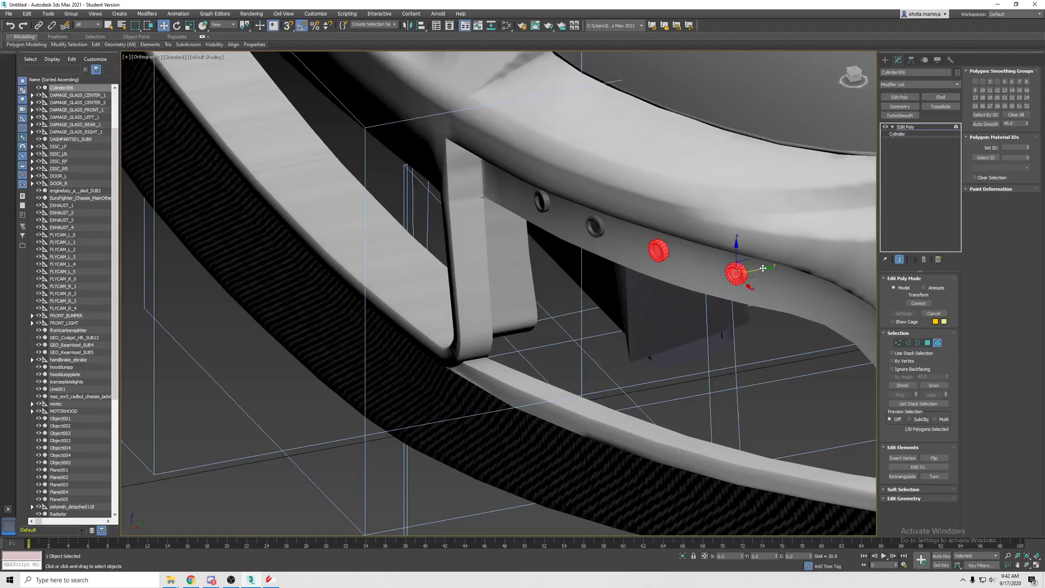
mouse_move(763, 268)
middle_mouse_down("alt")
mouse_move(855, 256)
mouse_move(680, 244)
middle_mouse_up("alt")
- Move a single dot cylinder up into its bumper hole
key("5")
scroll(681, 249, "down", 2)
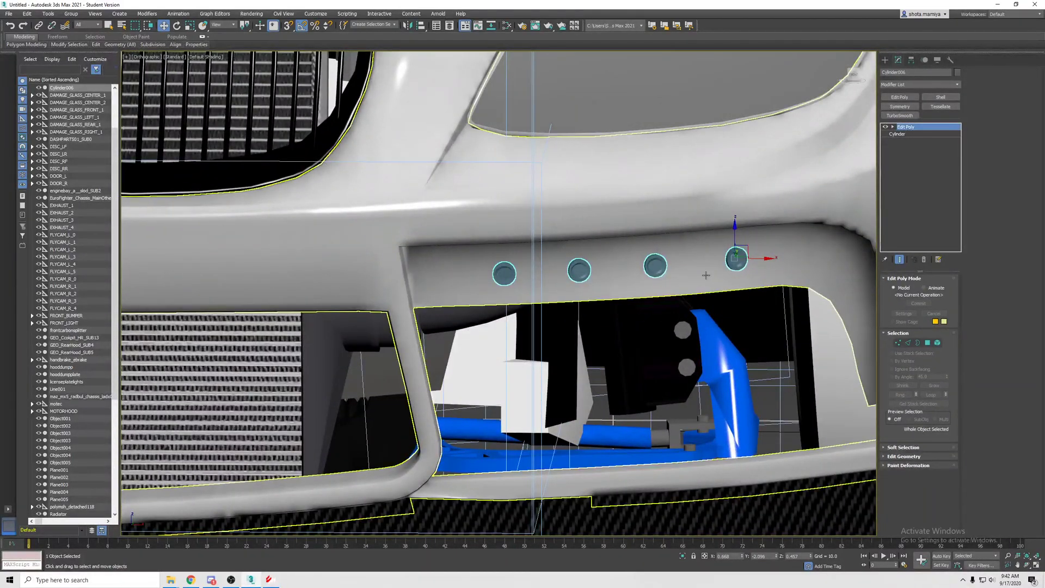
scroll(686, 257, "down", 3)
scroll(691, 266, "up", 1)
scroll(696, 276, "up", 4)
middle_click_drag(697, 276, 704, 298, "alt")
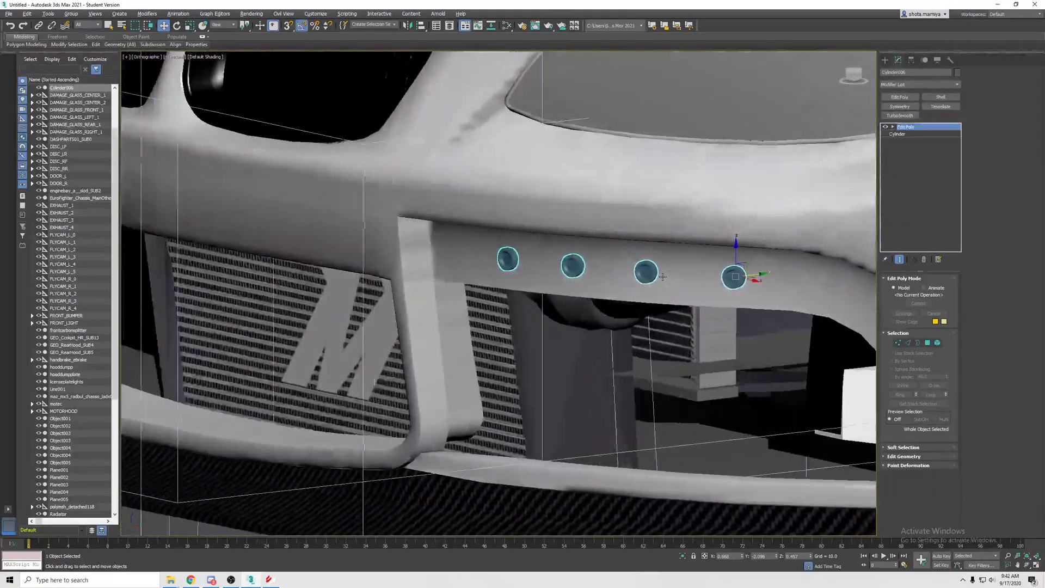
scroll(705, 297, "down", 1)
left_click(938, 344)
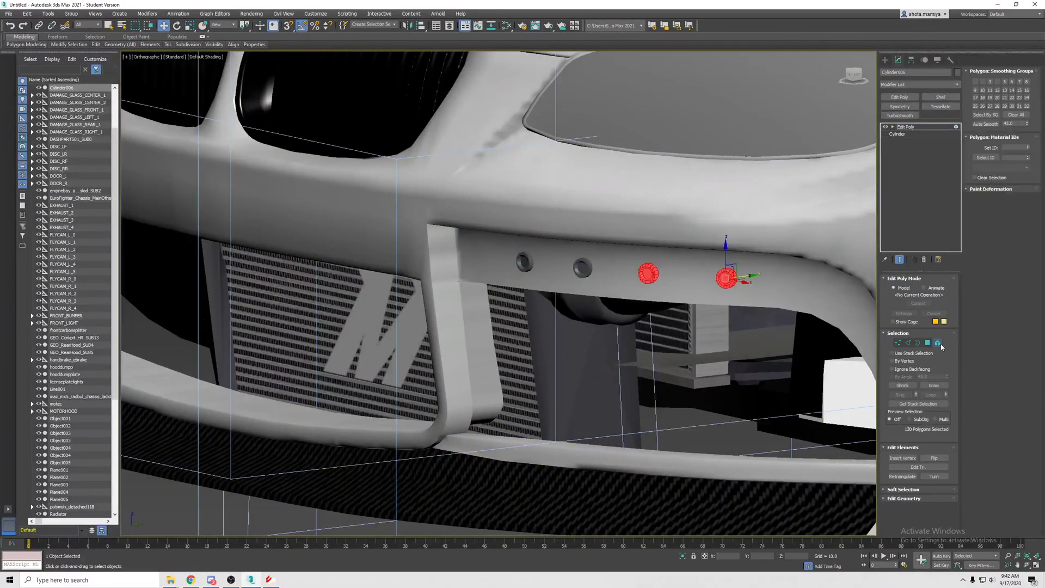
middle_click_drag(696, 280, 687, 270, "alt")
scroll(686, 270, "down", 2)
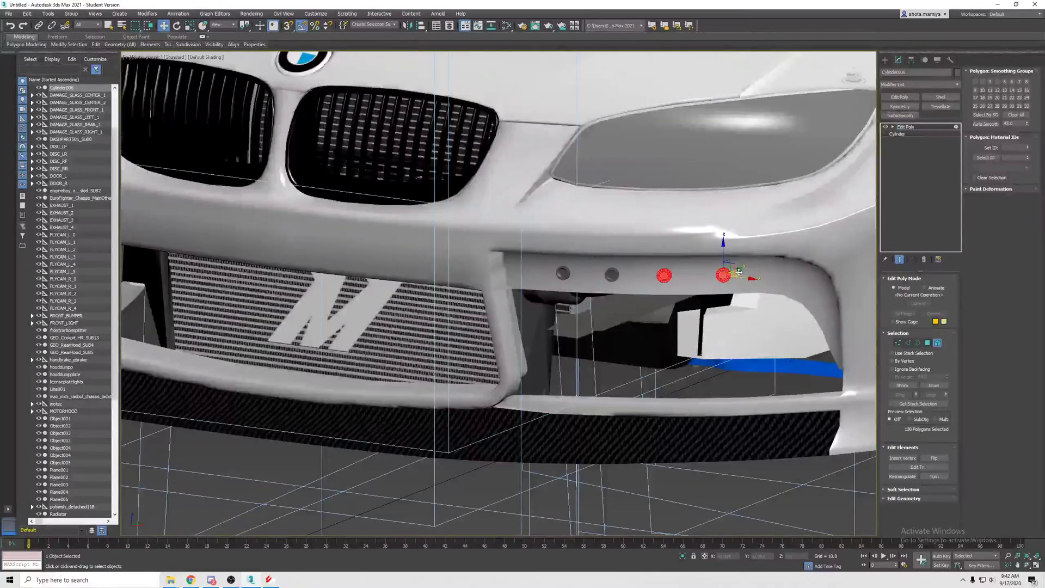
left_click(610, 274)
left_click_drag(609, 260, 609, 186)
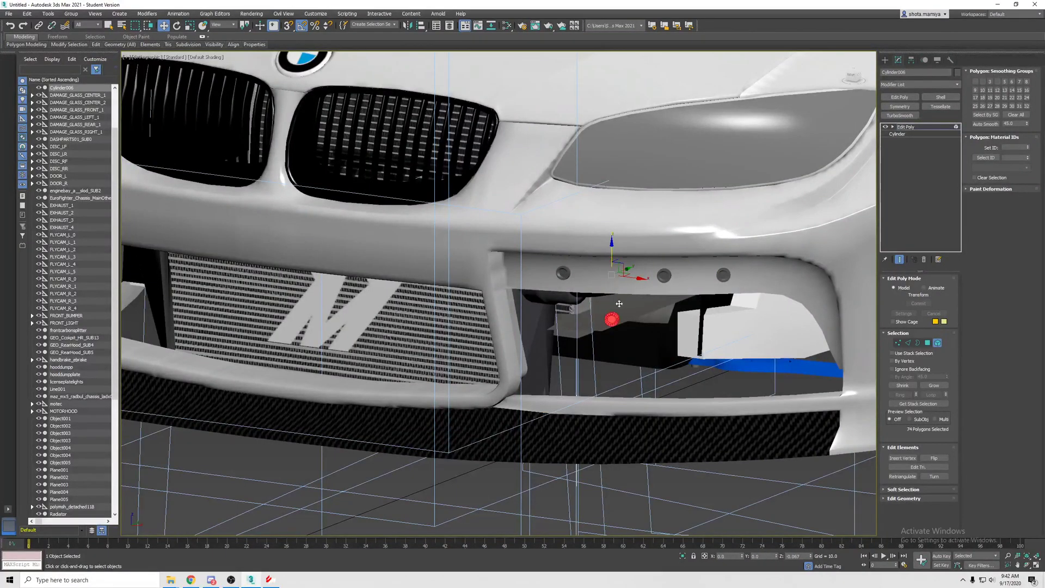
left_click_drag(620, 303, 619, 259)
middle_click_drag(619, 259, 844, 180, "alt")
- Select the first and second LED dot elements at the bumper holes
left_click(914, 128)
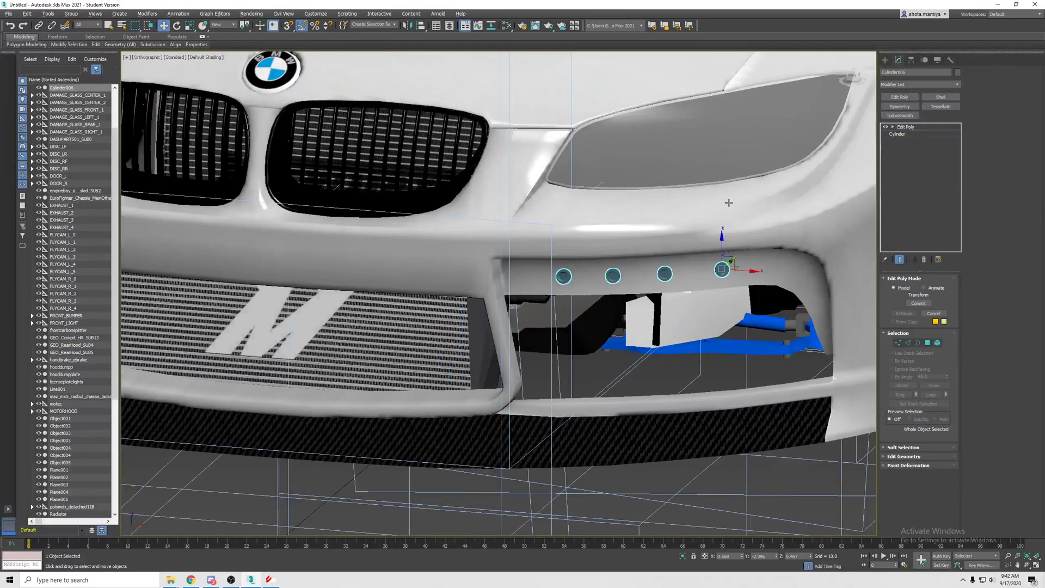
scroll(701, 272, "up", 3)
mouse_move(686, 254)
middle_mouse_down("alt")
mouse_move(700, 271)
mouse_move(817, 310)
middle_mouse_up("alt")
left_click(937, 342)
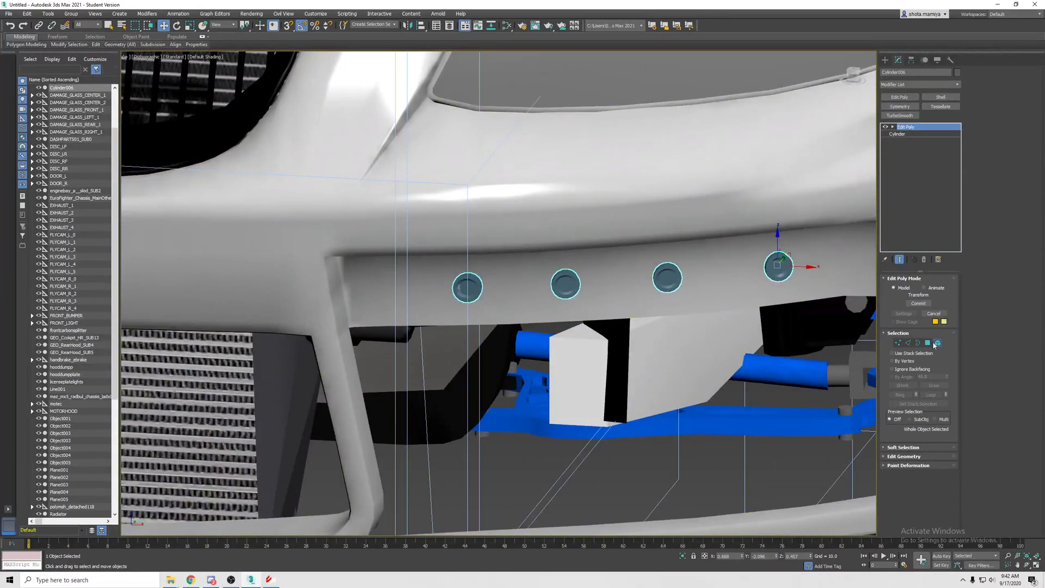
left_click(566, 283)
left_click(468, 287)
middle_click_drag(516, 308, 492, 278, "alt")
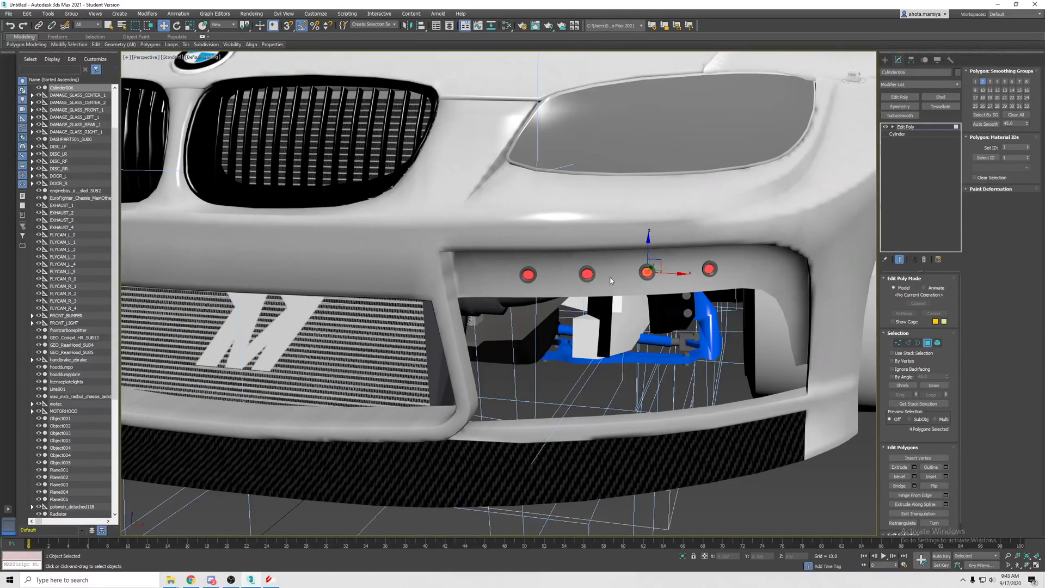
- Detach the four selected dots into a new object and rename it FRONTLED
middle_click_drag(611, 280, 835, 158, "alt")
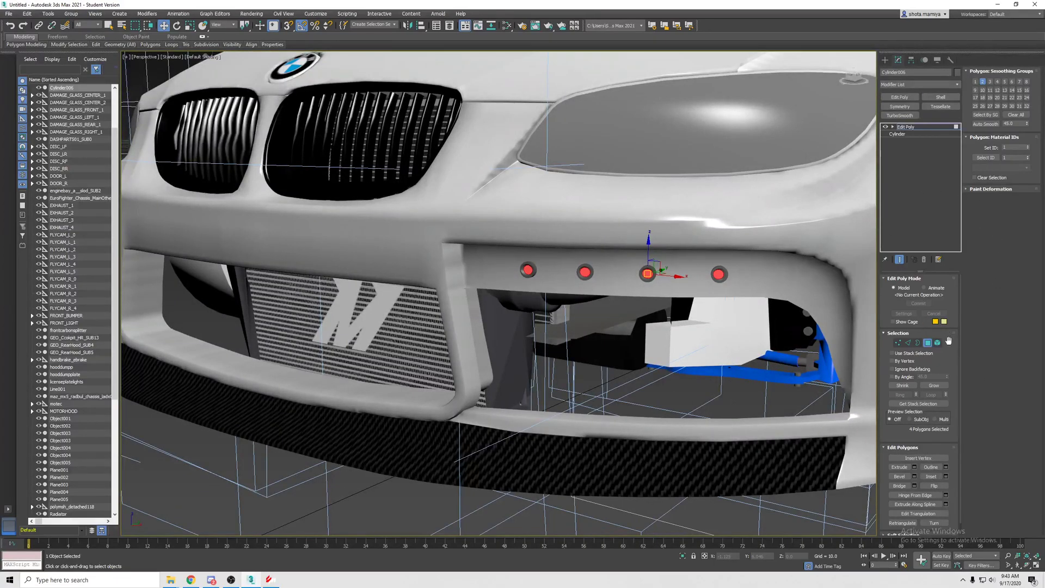
scroll(952, 454, "down", 1)
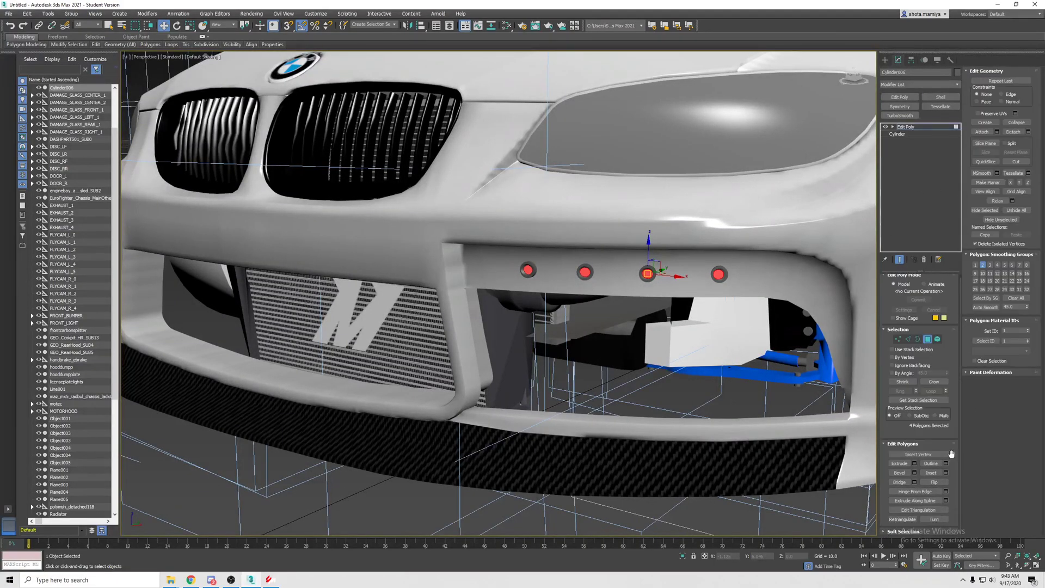
left_click(1017, 138)
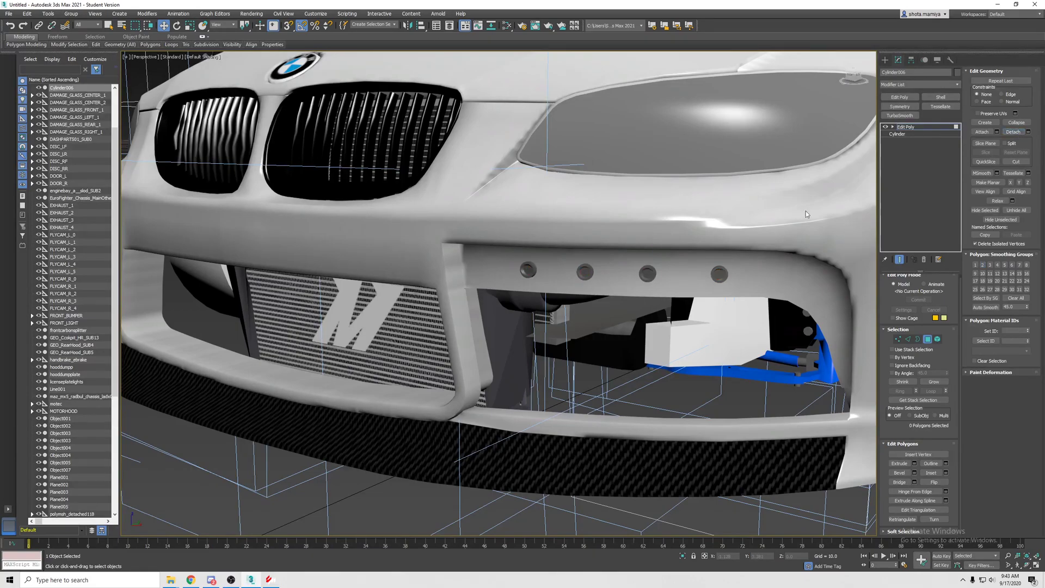
left_click(718, 273)
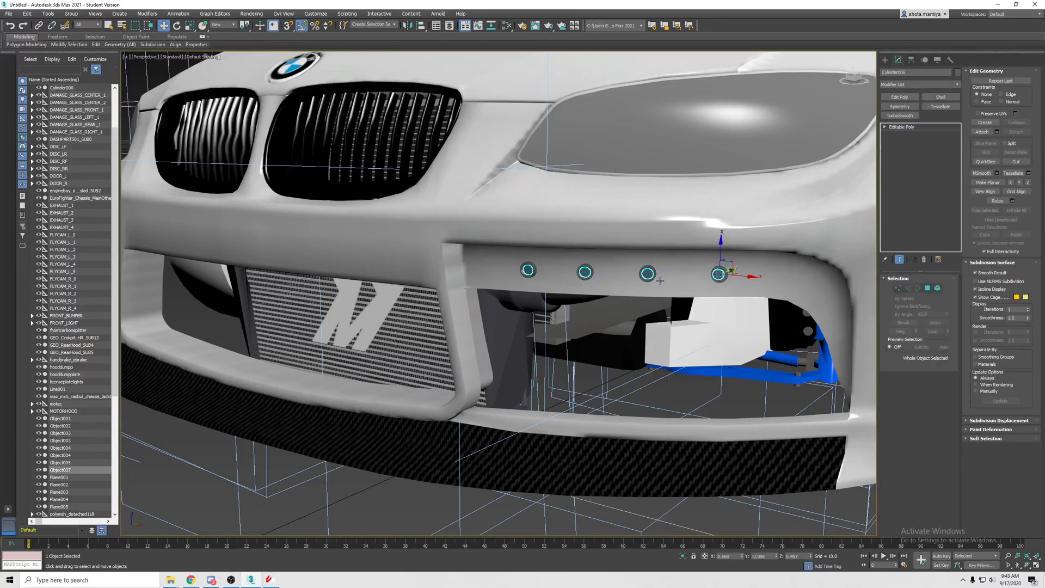
middle_click_drag(825, 175, 796, 169, "alt")
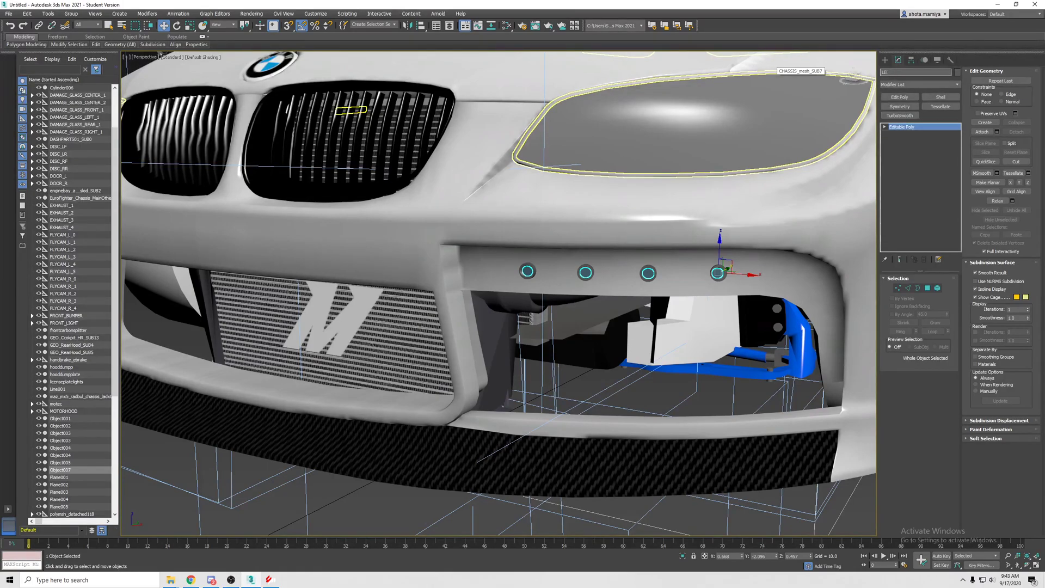
type("FRONTLED")
key("Return")
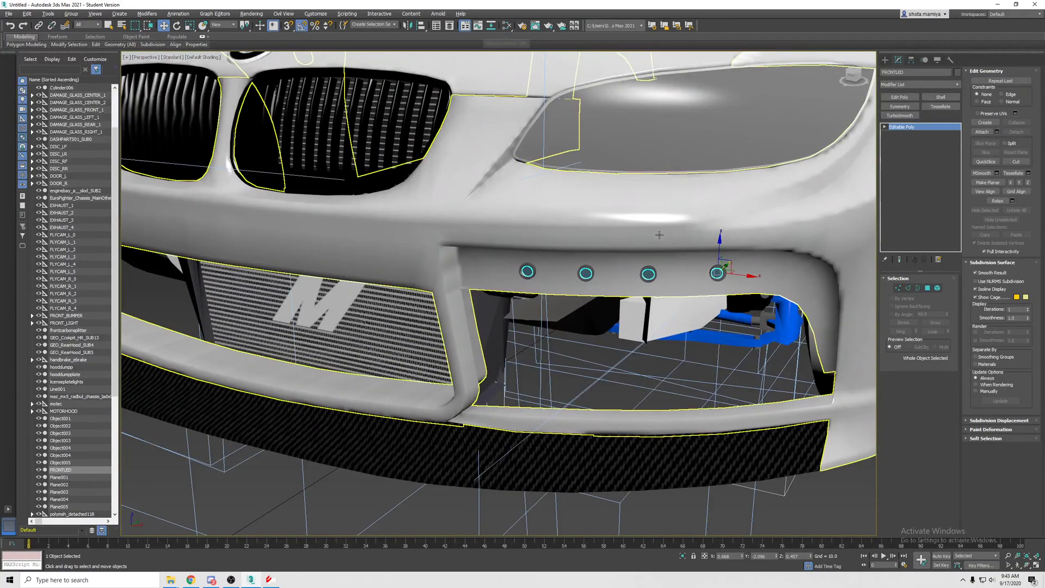
- Add a Physical Material named FRONTLED in the Slate Material Editor
left_click(528, 158)
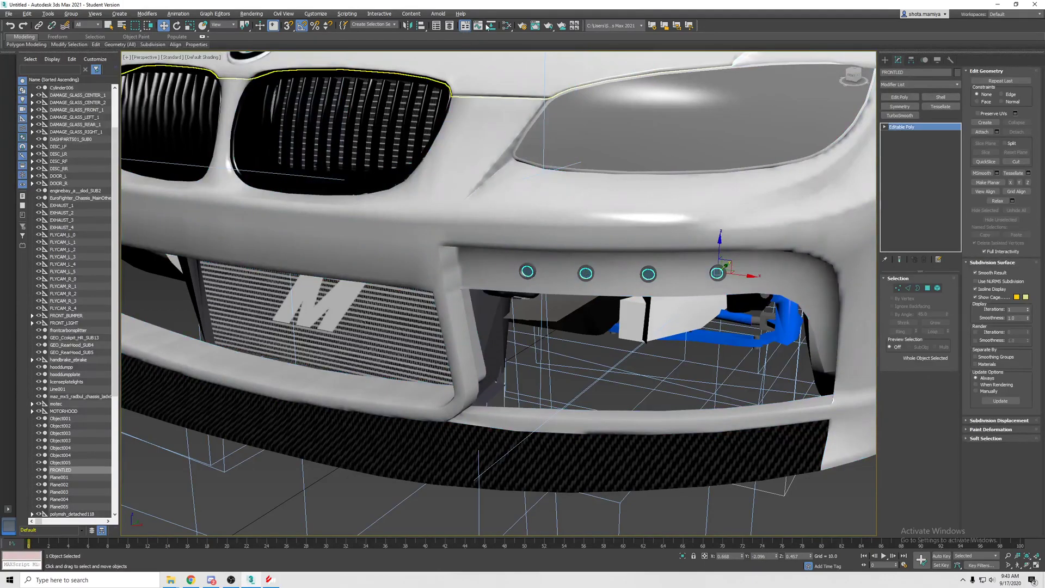
left_click(506, 25)
left_click_drag(709, 130, 293, 123)
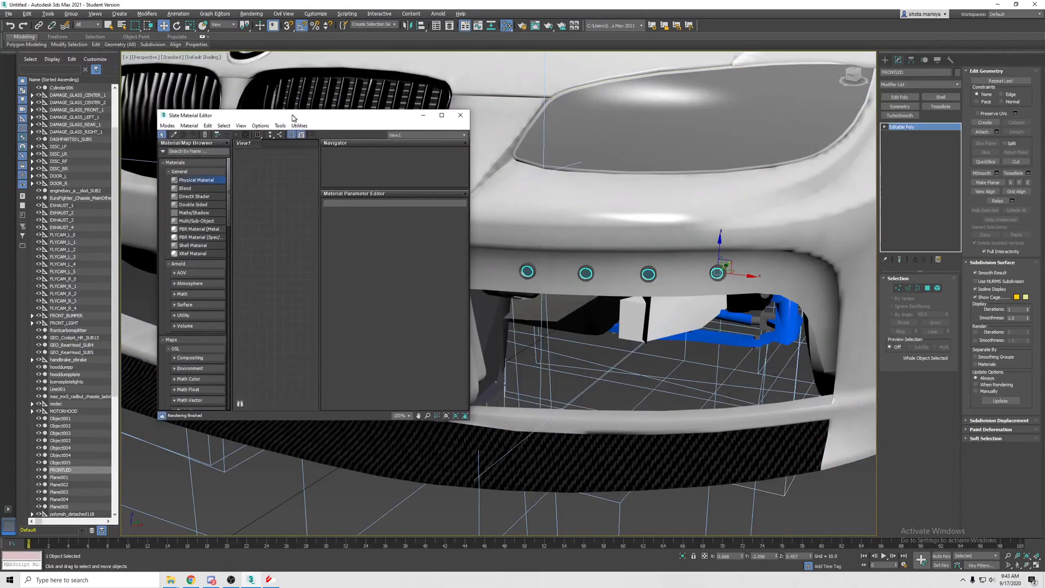
left_click_drag(189, 184, 258, 179)
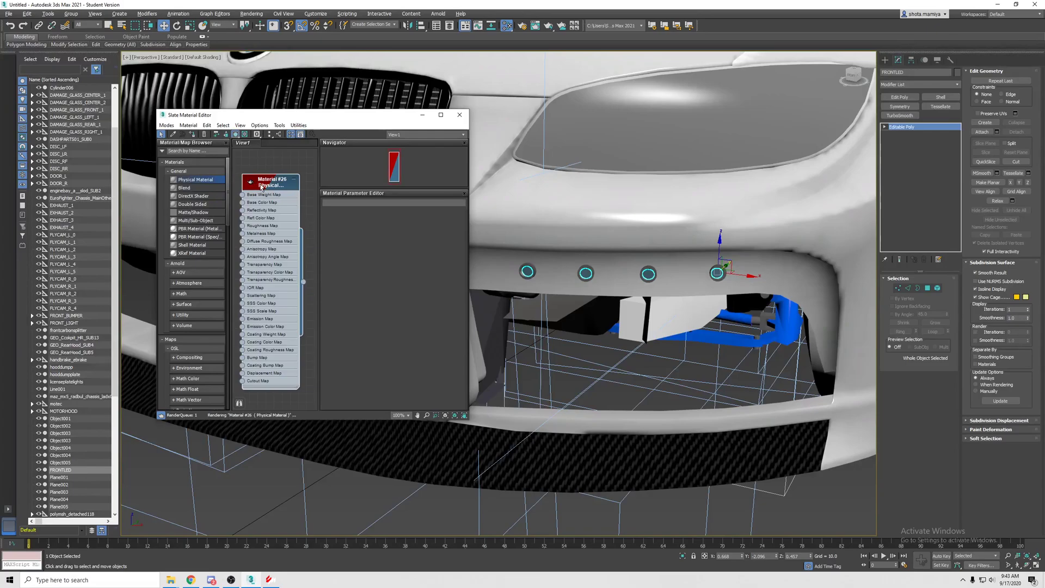
right_click(255, 181)
left_click(286, 204)
type("FRONTLED")
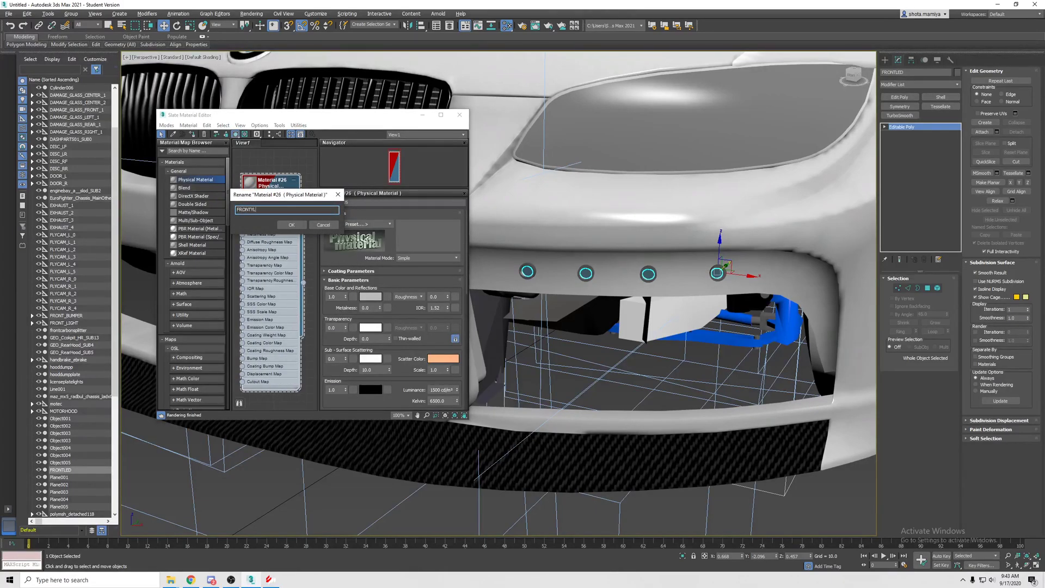
left_click(292, 225)
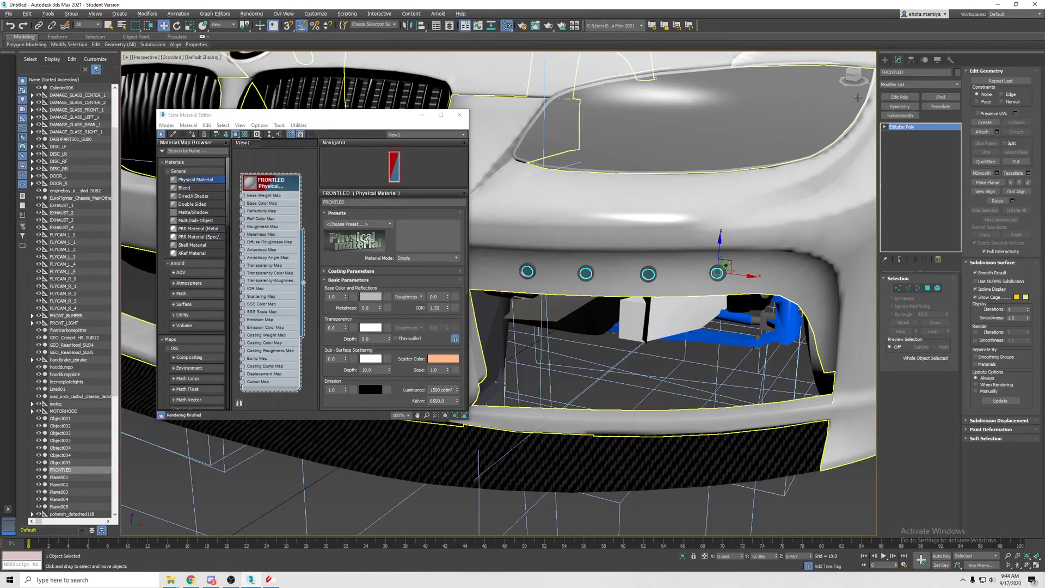
left_click(206, 146)
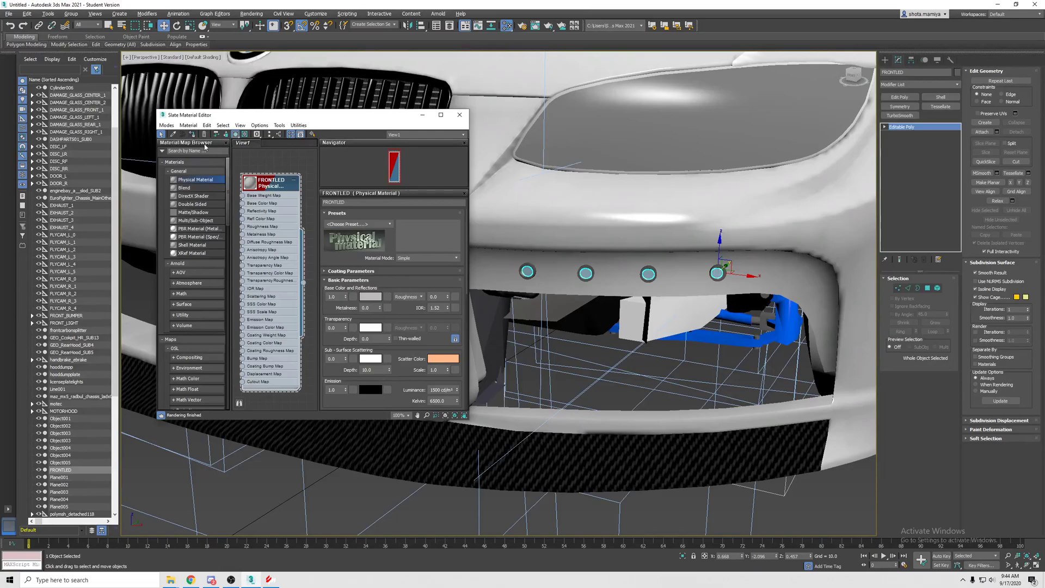
- Close the material editor and select FRONTLED together with a second object
left_click(459, 114)
left_click(587, 272)
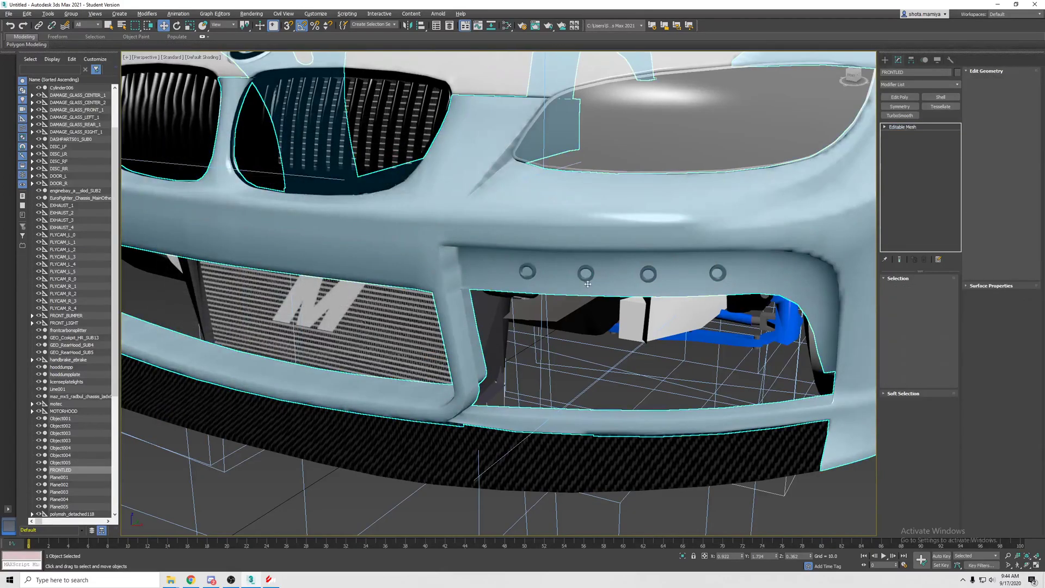
left_click(588, 272)
middle_click_drag(588, 272, 584, 271, "alt")
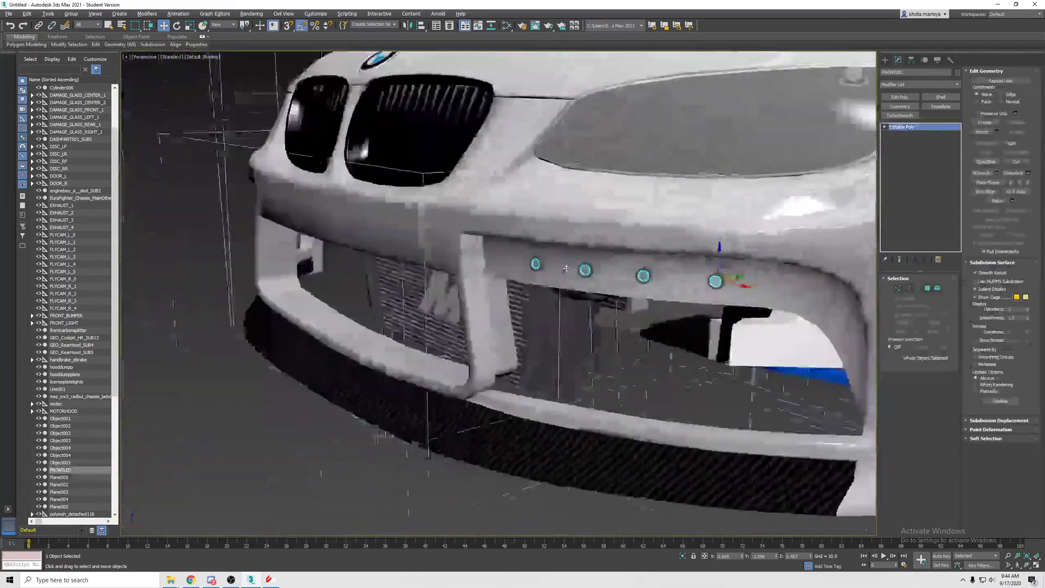
scroll(584, 271, "down", 3)
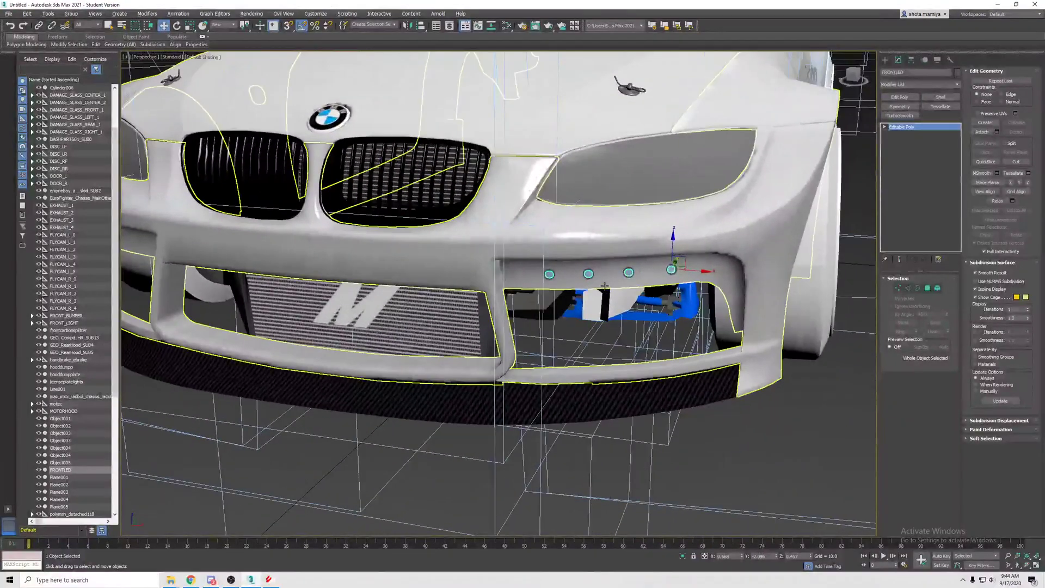
scroll(613, 285, "down", 2)
left_click(613, 284, "ctrl")
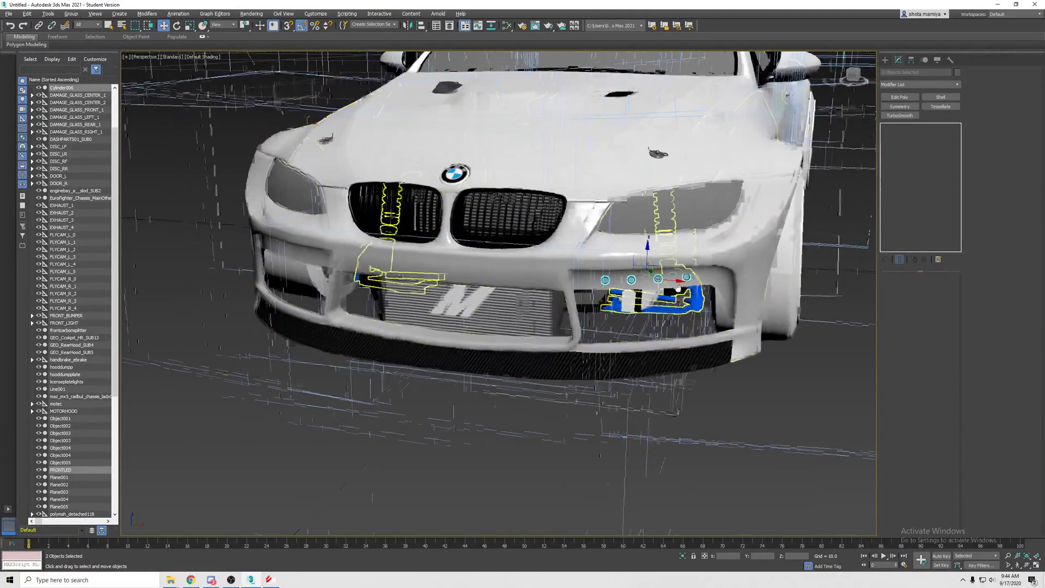
middle_click_drag(614, 285, 740, 276)
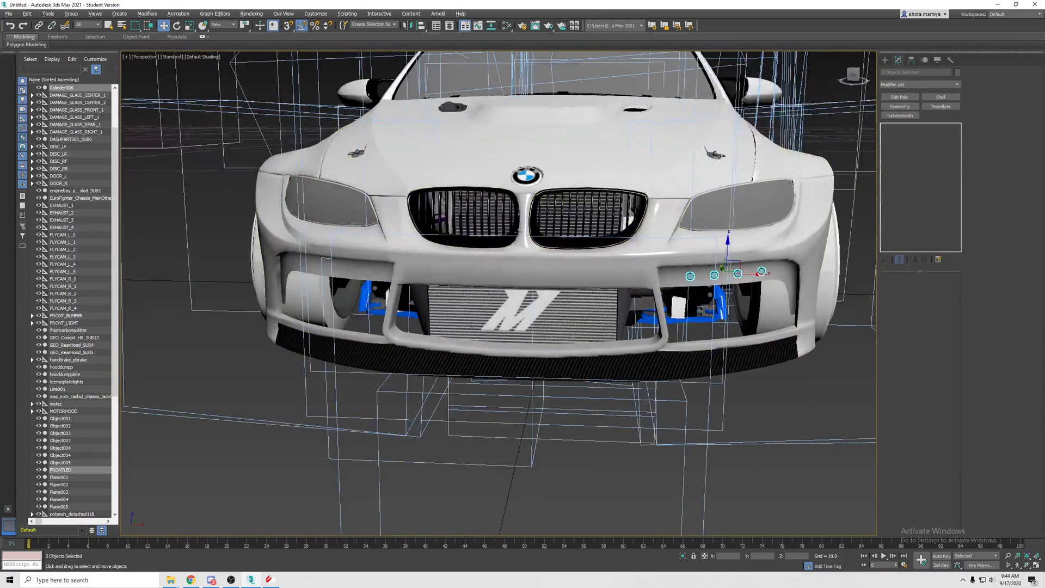
scroll(366, 252, "up", 1)
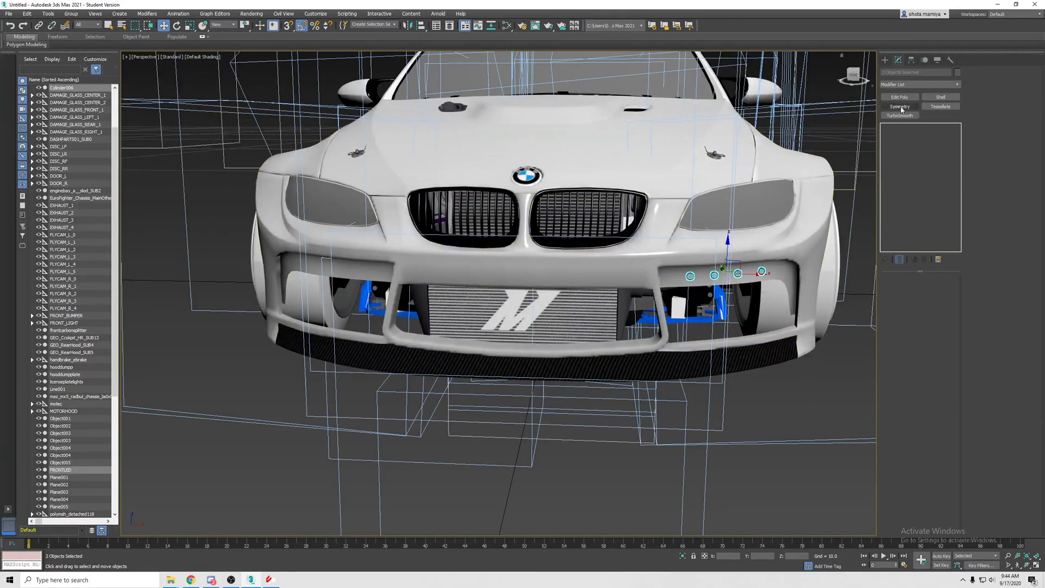
- Add a Symmetry modifier with slicing and seam welding turned off
left_click(900, 107)
left_click(907, 315)
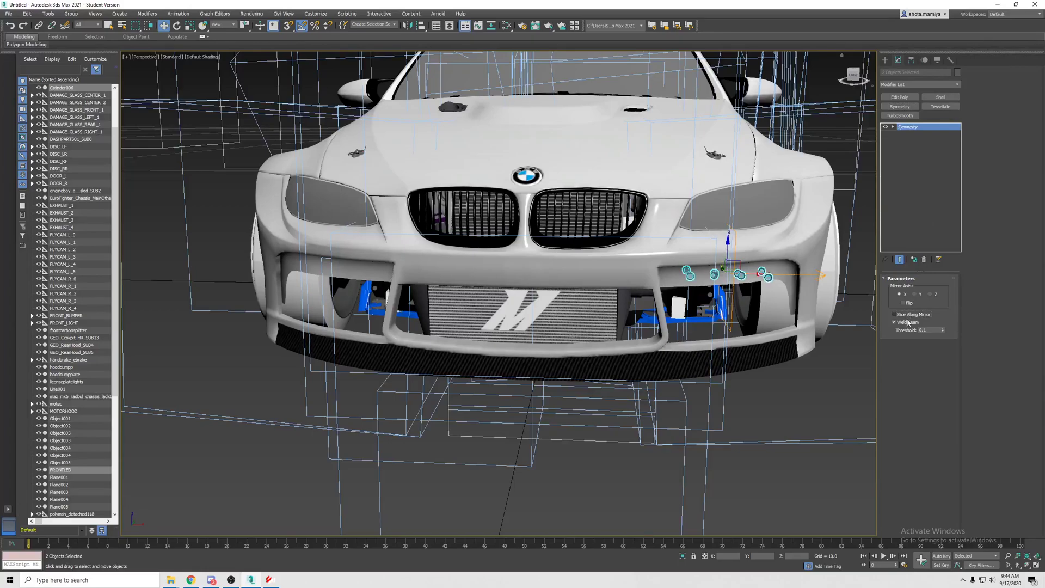
left_click(895, 322)
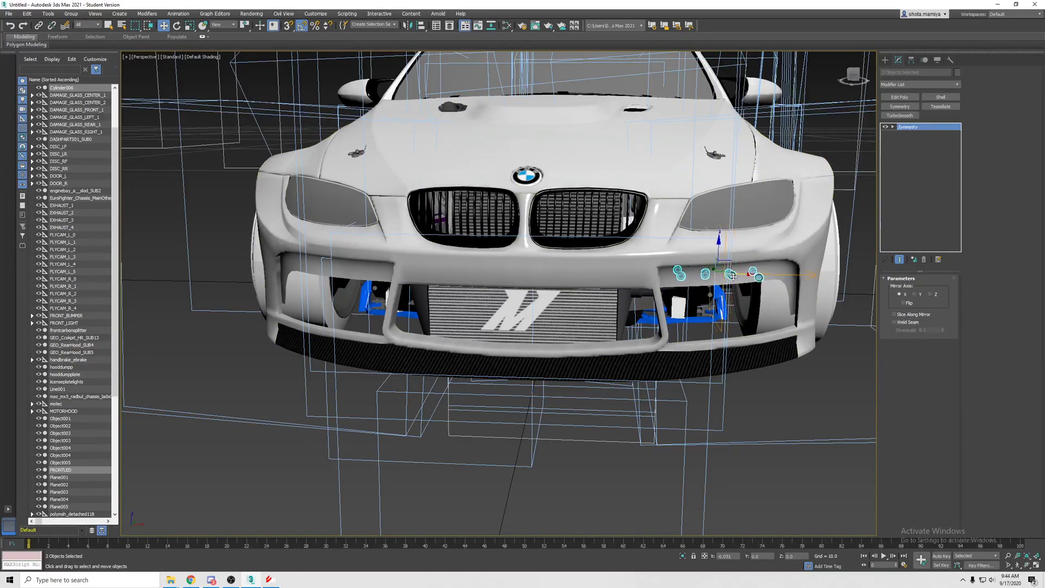
left_click(914, 126)
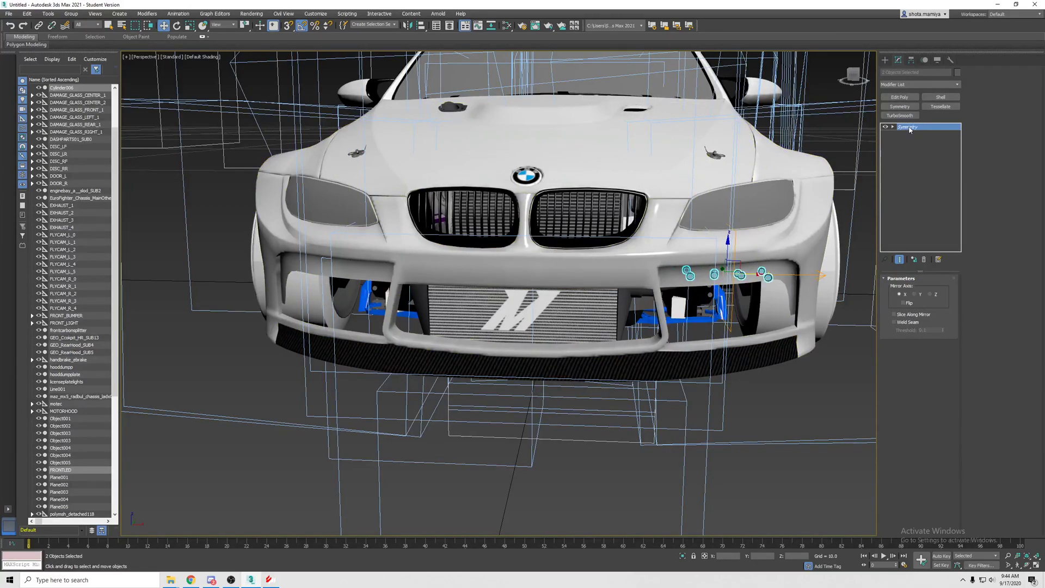
left_click(911, 128)
left_click(893, 128)
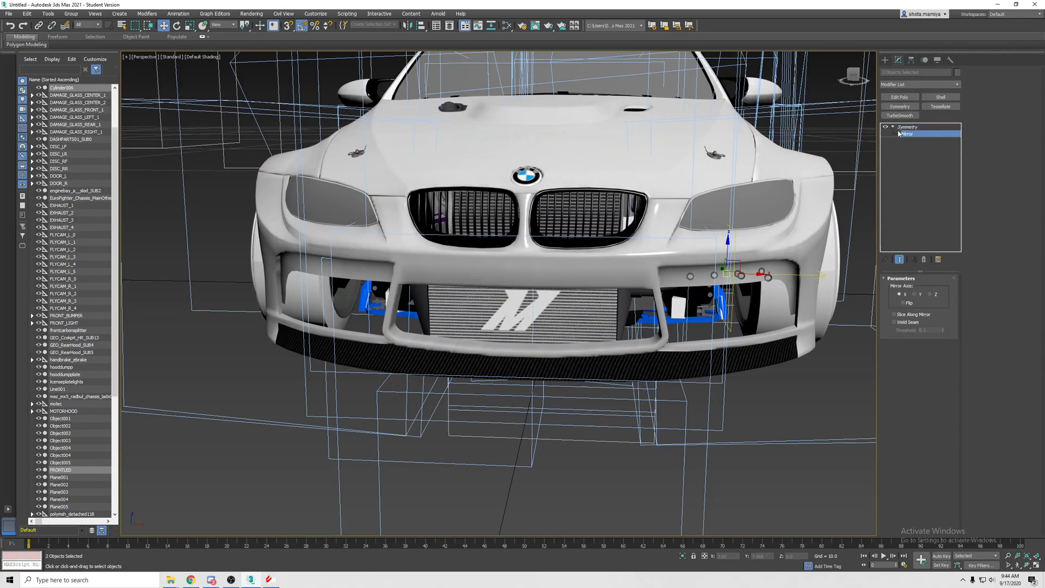
left_click(895, 128)
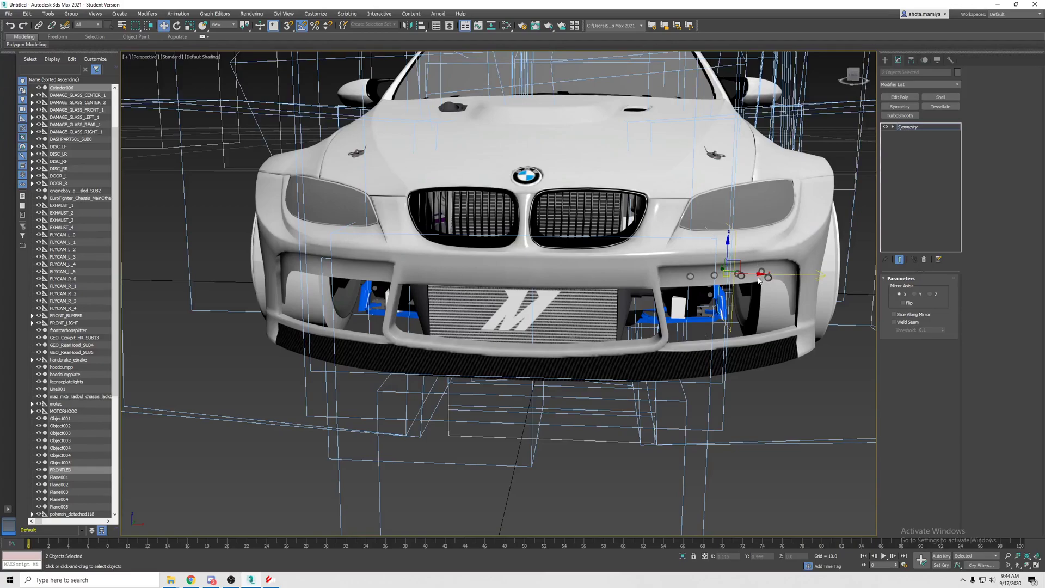
- Move the mirror plane to the car's centre so the dots also appear on the left
left_click_drag(759, 279, 560, 271)
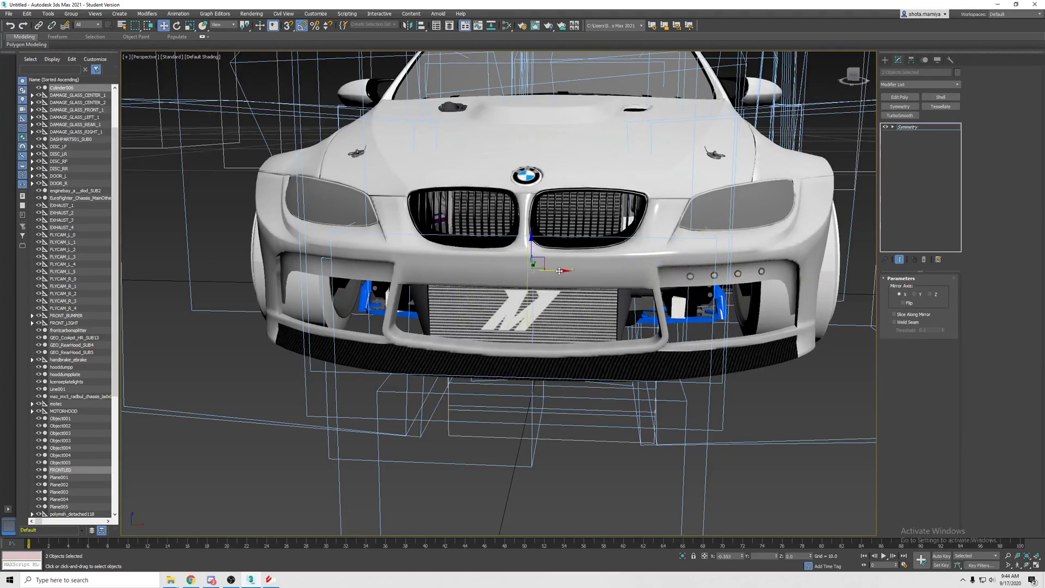
left_click_drag(560, 272, 557, 270)
middle_click_drag(557, 269, 608, 277)
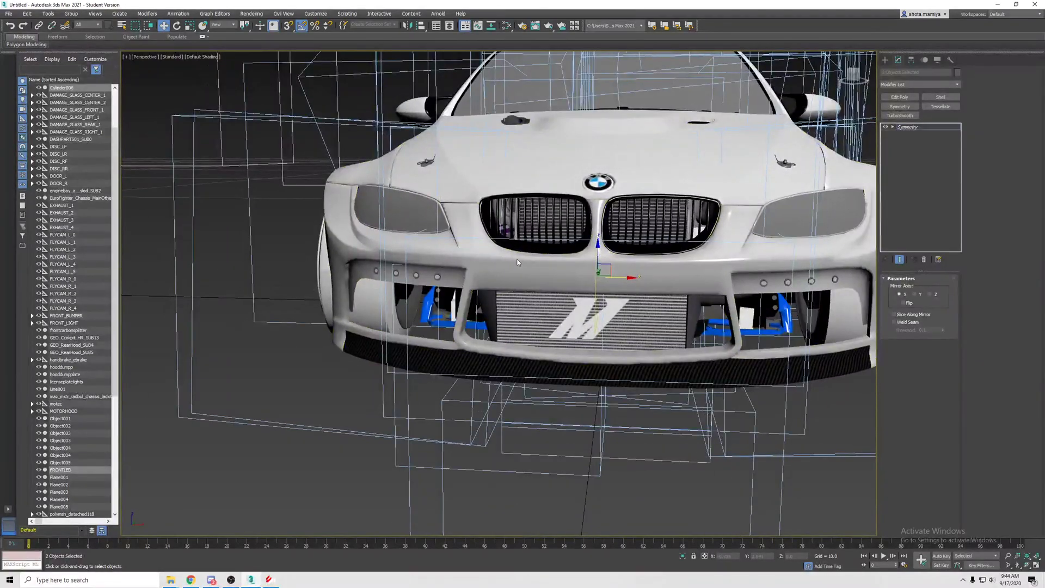
mouse_move(517, 261)
middle_mouse_down("alt")
mouse_move(531, 311)
mouse_move(485, 257)
mouse_move(530, 226)
mouse_move(737, 250)
middle_mouse_up("alt")
scroll(532, 310, "up", 2)
scroll(538, 334, "up", 3)
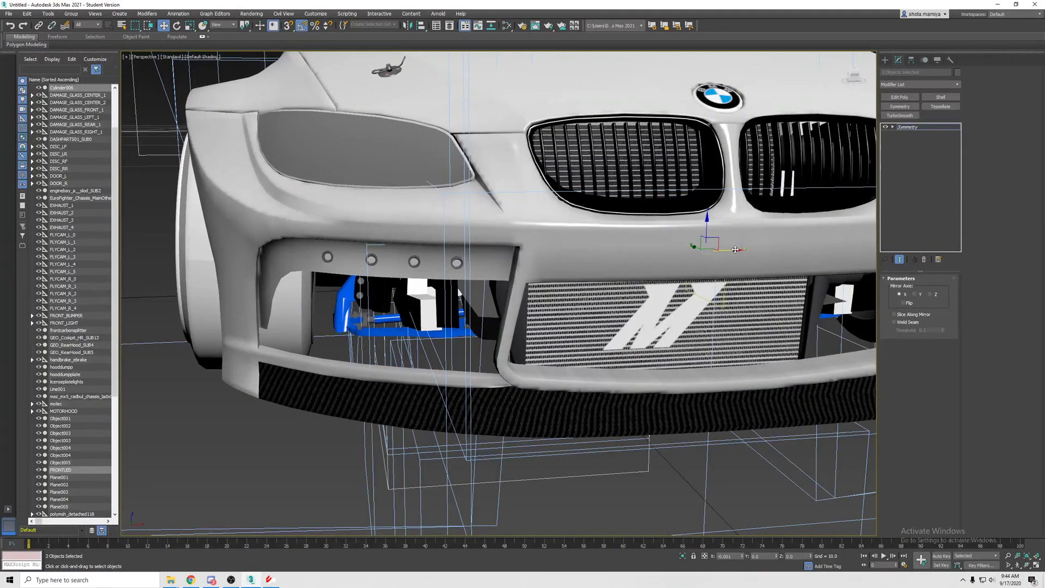
scroll(736, 249, "up", 5)
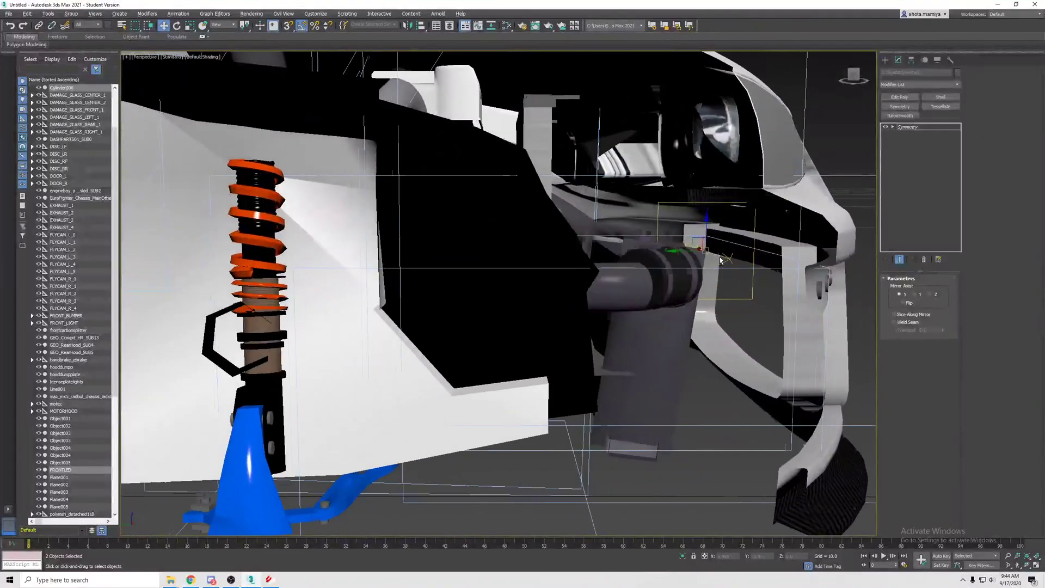
scroll(722, 259, "down", 5)
scroll(621, 261, "down", 3)
scroll(535, 268, "down", 3)
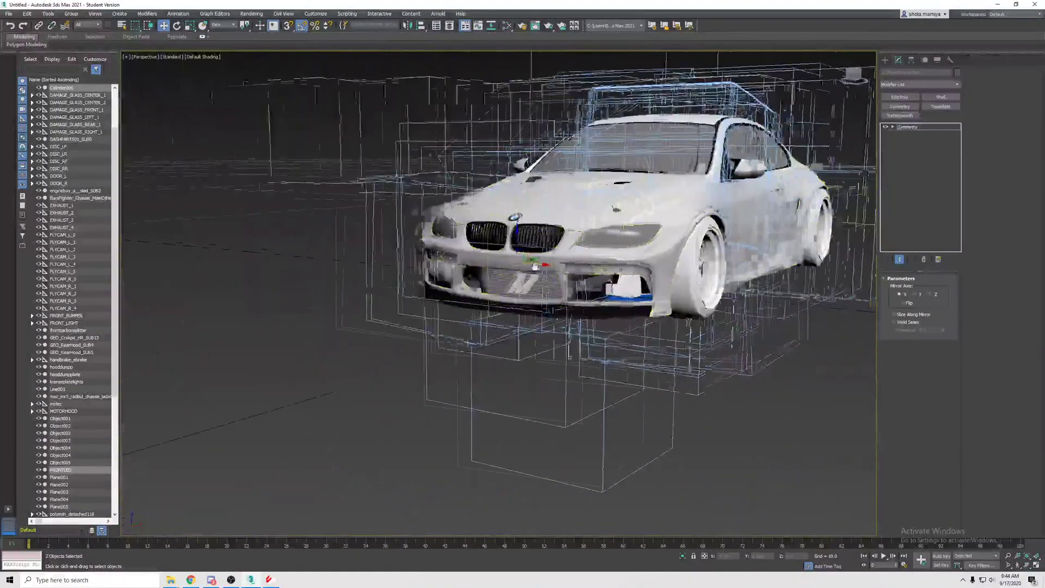
middle_click_drag(535, 267, 908, 153, "alt")
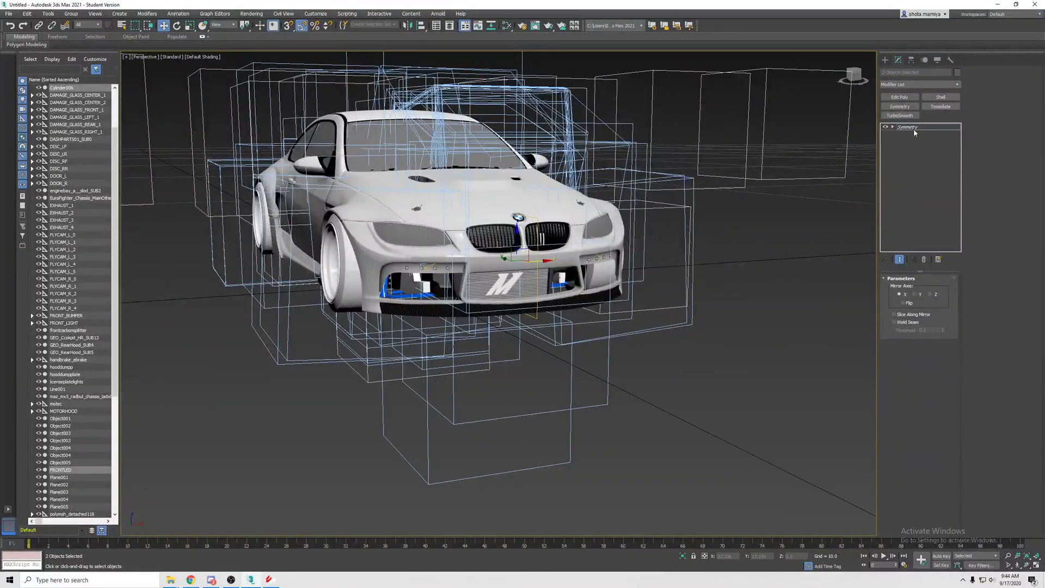
left_click(735, 425)
middle_click_drag(457, 301, 546, 322, "alt")
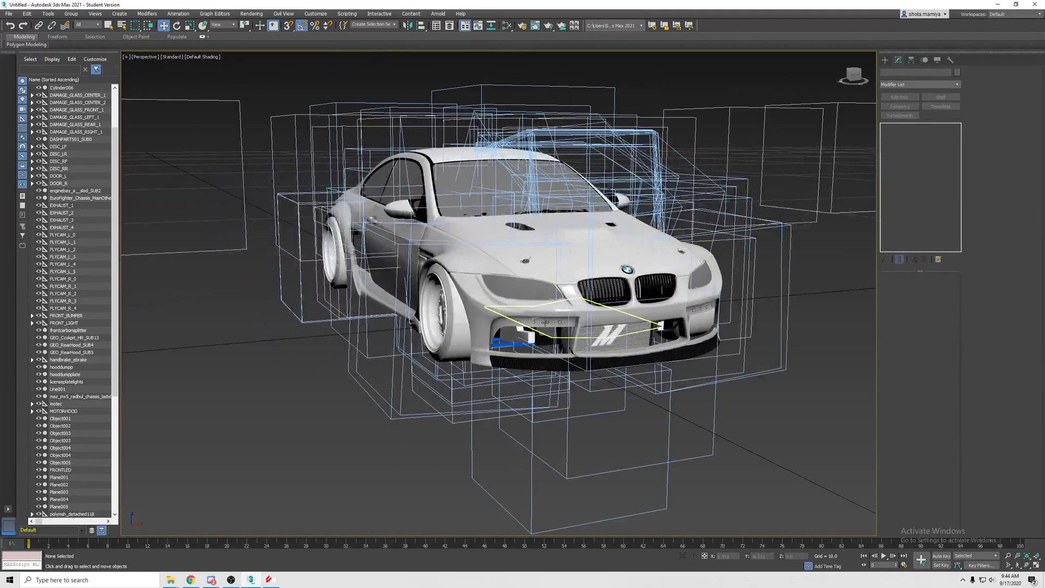
left_click(546, 323)
key("z")
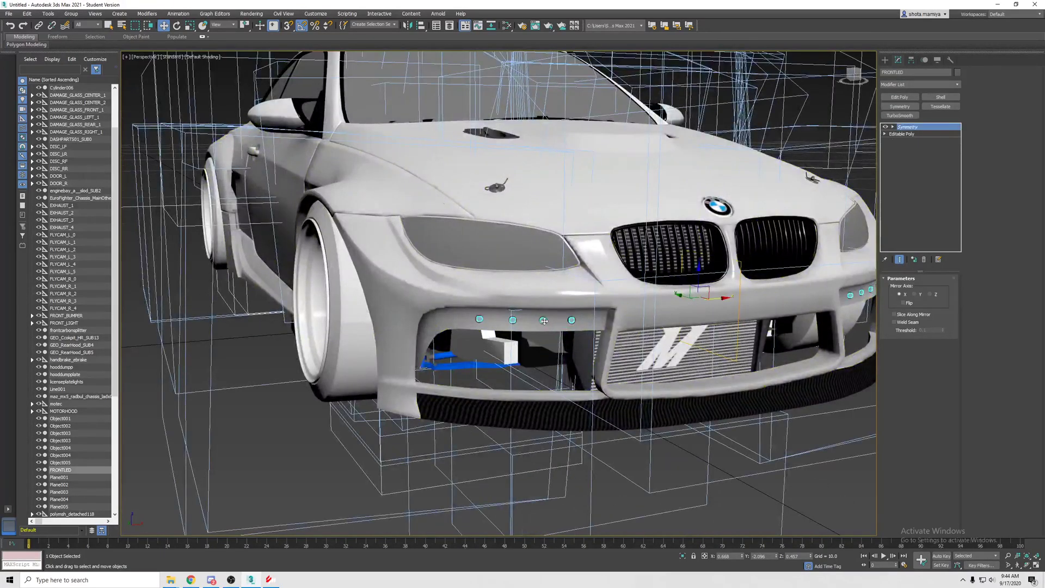
left_click(544, 320)
mouse_move(542, 320)
middle_mouse_down("alt")
mouse_move(523, 323)
mouse_move(549, 306)
middle_mouse_up("alt")
left_click(523, 322)
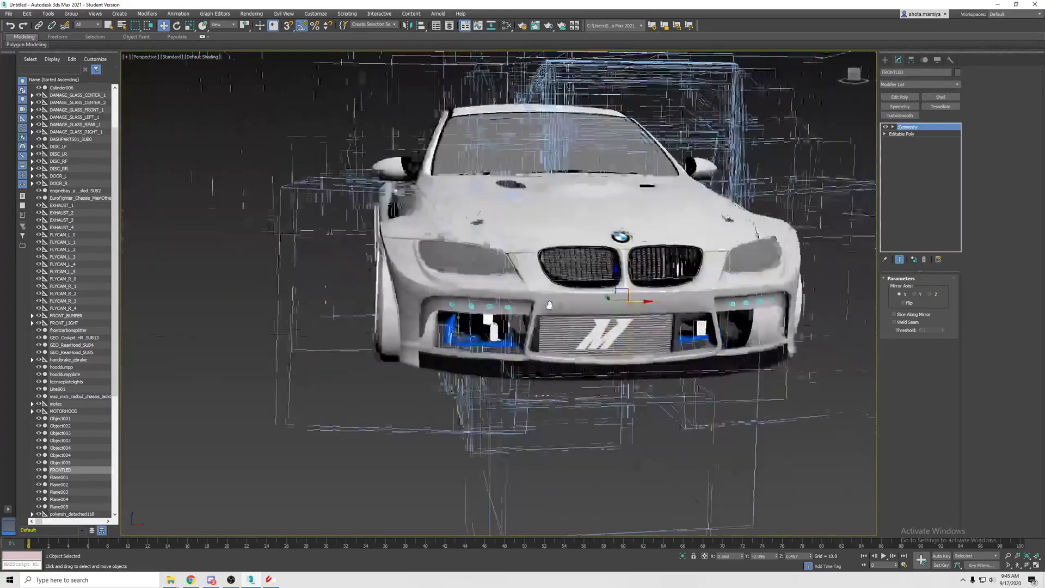
scroll(549, 305, "up", 5)
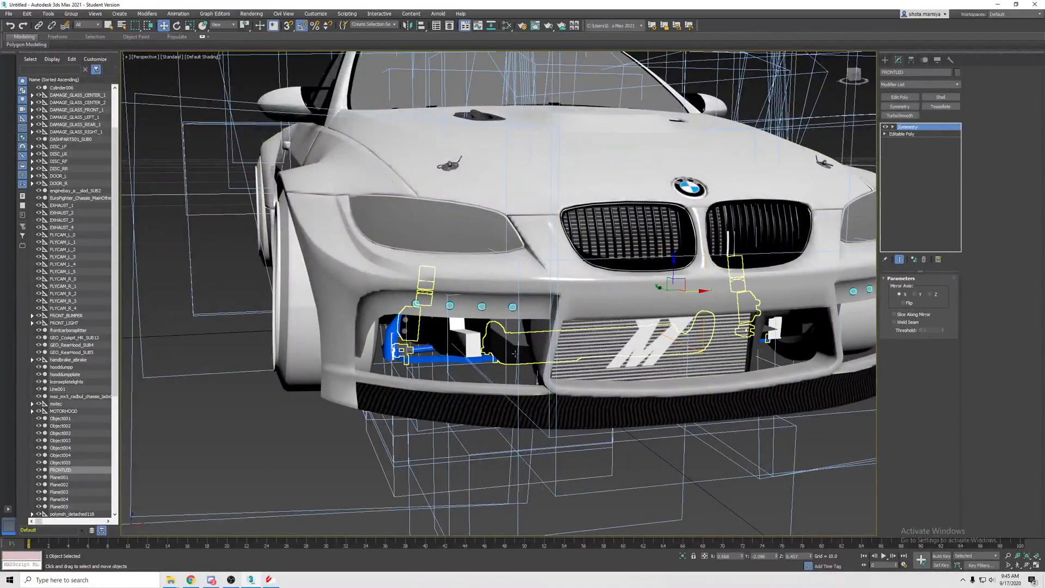
scroll(516, 354, "down", 5)
mouse_move(515, 353)
middle_mouse_down("alt")
mouse_move(481, 351)
mouse_move(523, 352)
middle_mouse_up("alt")
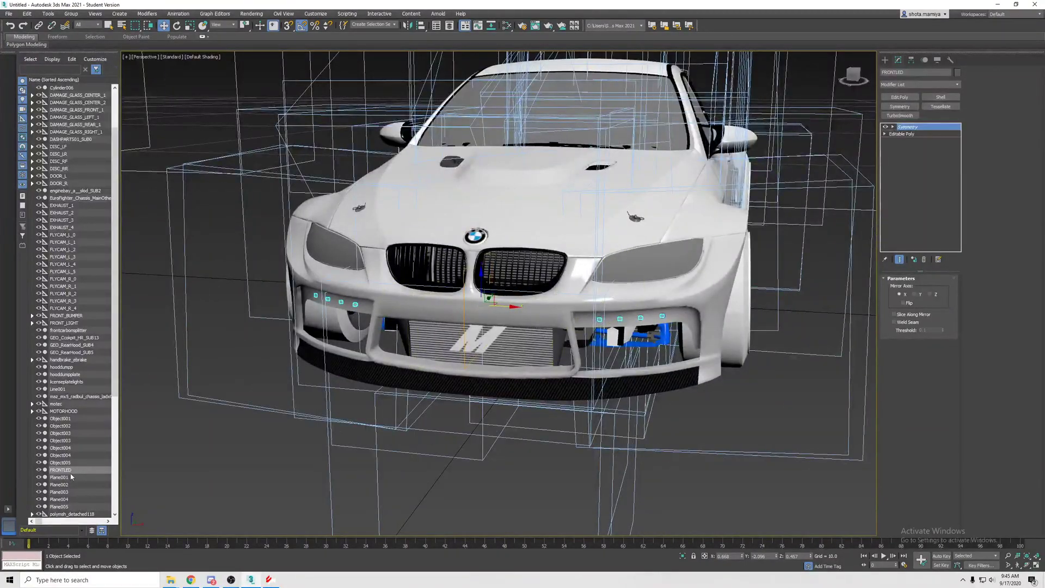
mouse_move(523, 351)
middle_mouse_down("alt")
mouse_move(458, 352)
mouse_move(523, 352)
middle_mouse_up("alt")
scroll(523, 351, "down", 4)
left_click(635, 402)
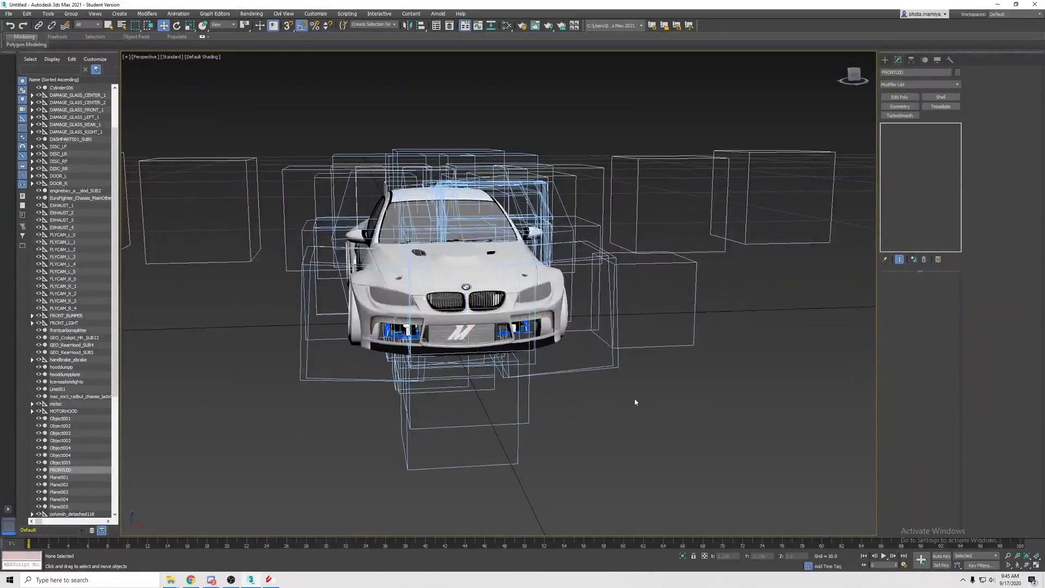
mouse_move(634, 401)
middle_mouse_down("alt")
mouse_move(723, 365)
mouse_move(604, 365)
mouse_move(669, 359)
mouse_move(633, 363)
middle_mouse_up("alt")
scroll(641, 364, "up", 2)
scroll(641, 366, "up", 2)
scroll(641, 365, "up", 2)
scroll(633, 237, "down", 5)
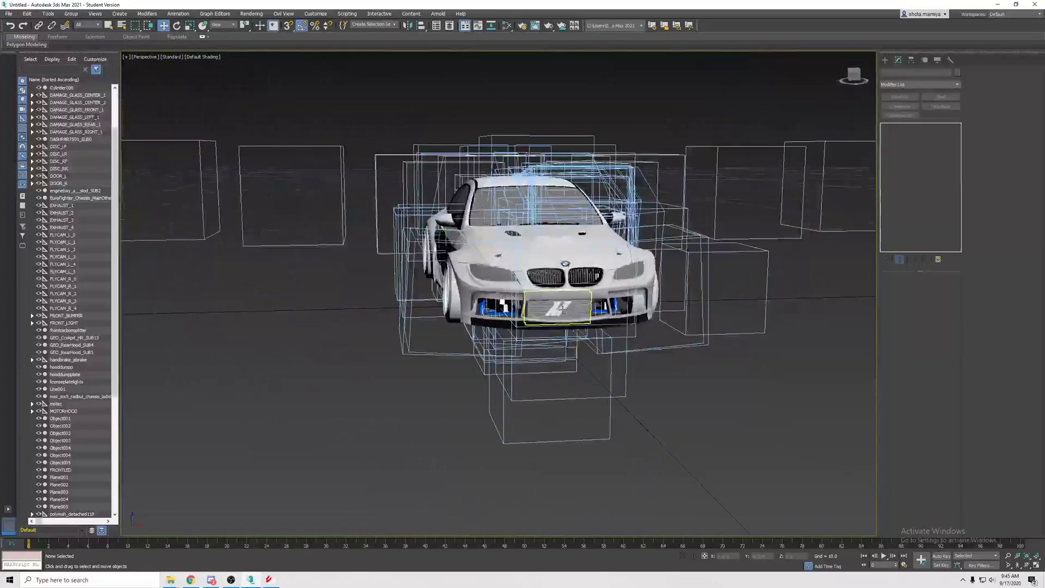
middle_click_drag(633, 237, 537, 304, "alt")
scroll(537, 304, "up", 2)
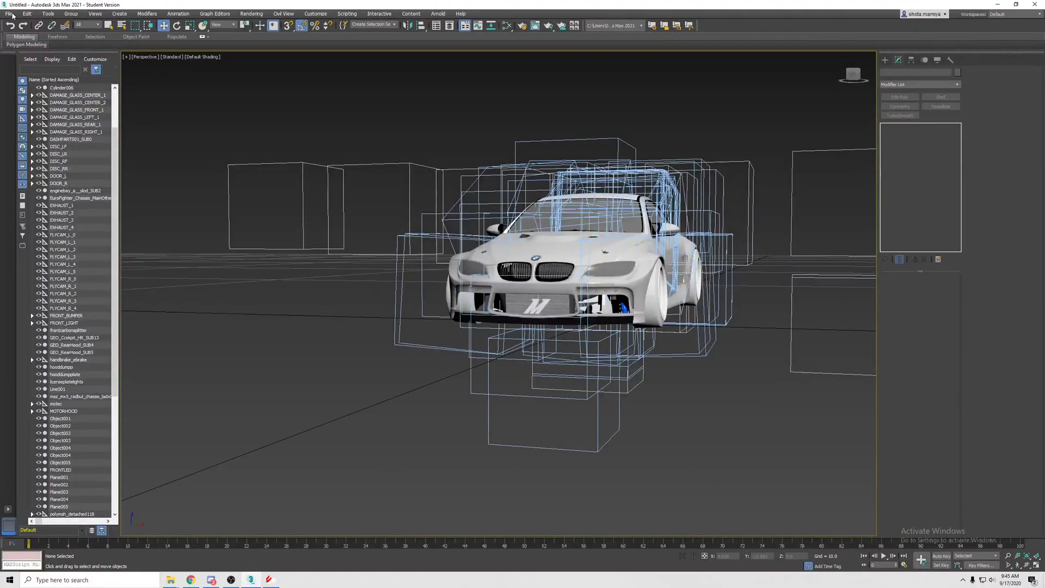
- Export the BMW scene to FBX after reviewing the units settings
left_click(11, 14)
left_click(123, 134)
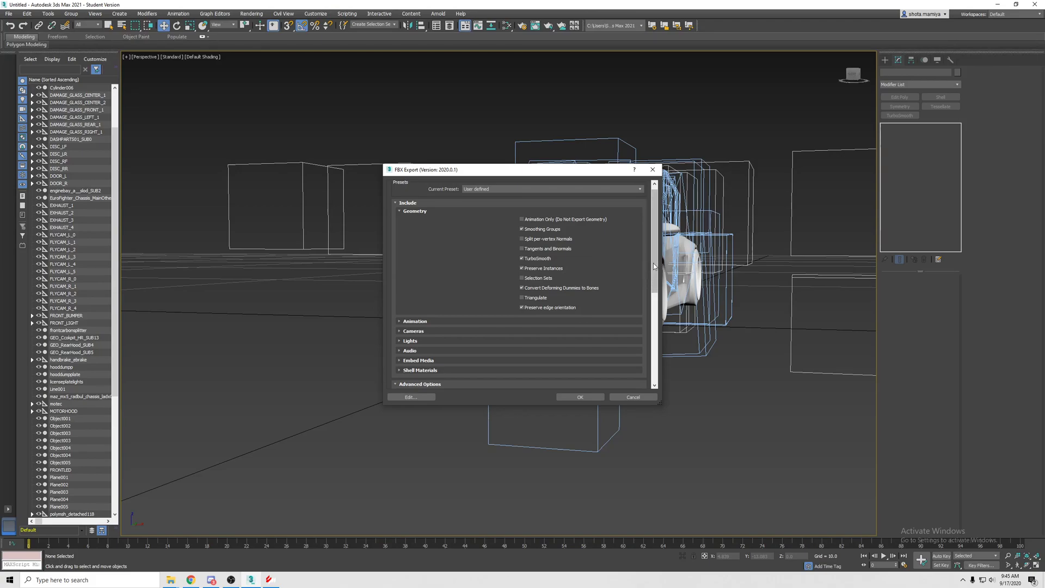
left_click_drag(654, 245, 658, 257)
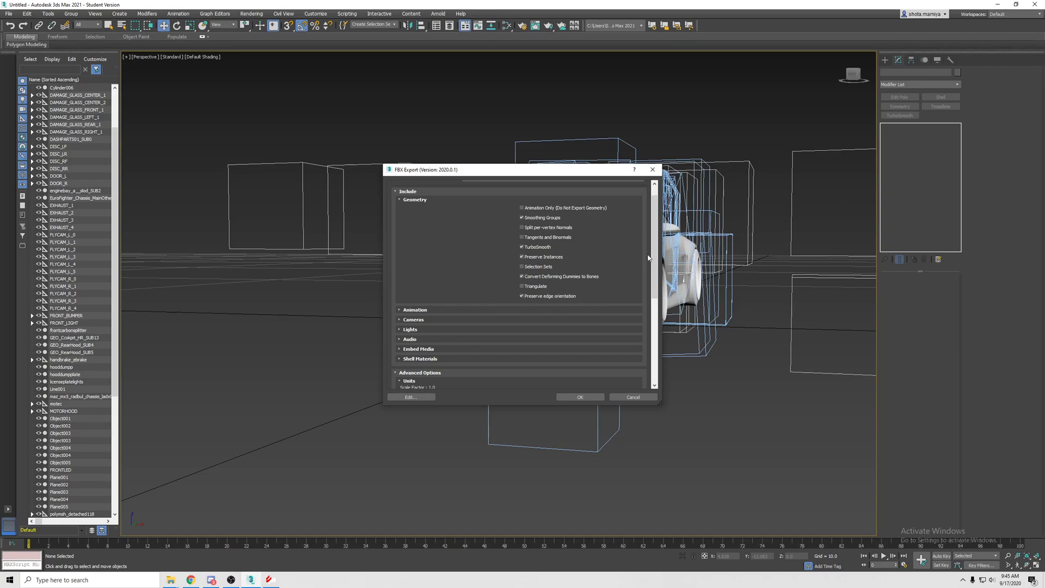
scroll(412, 323, "down", 2)
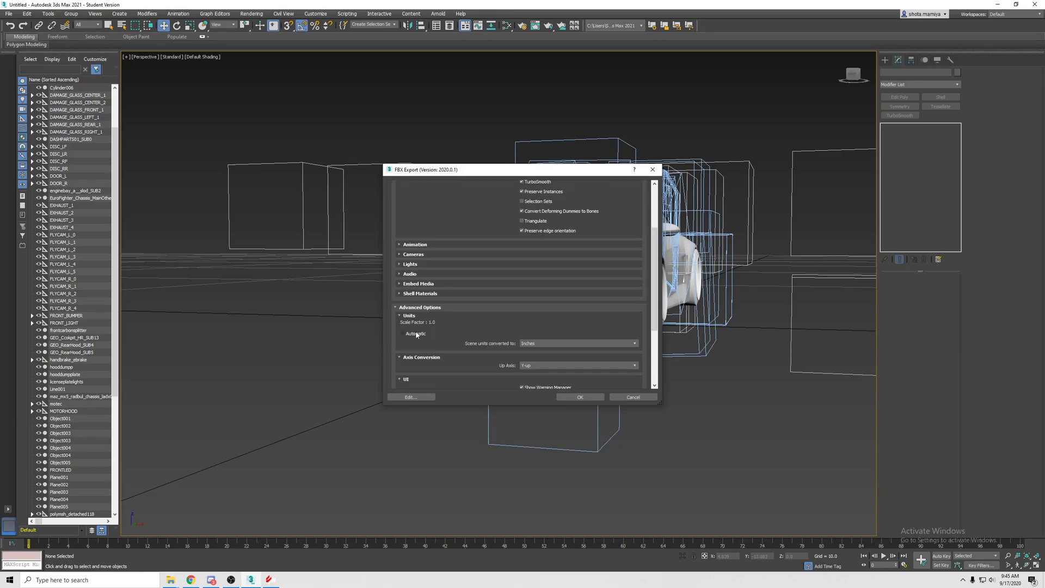
left_click(441, 315)
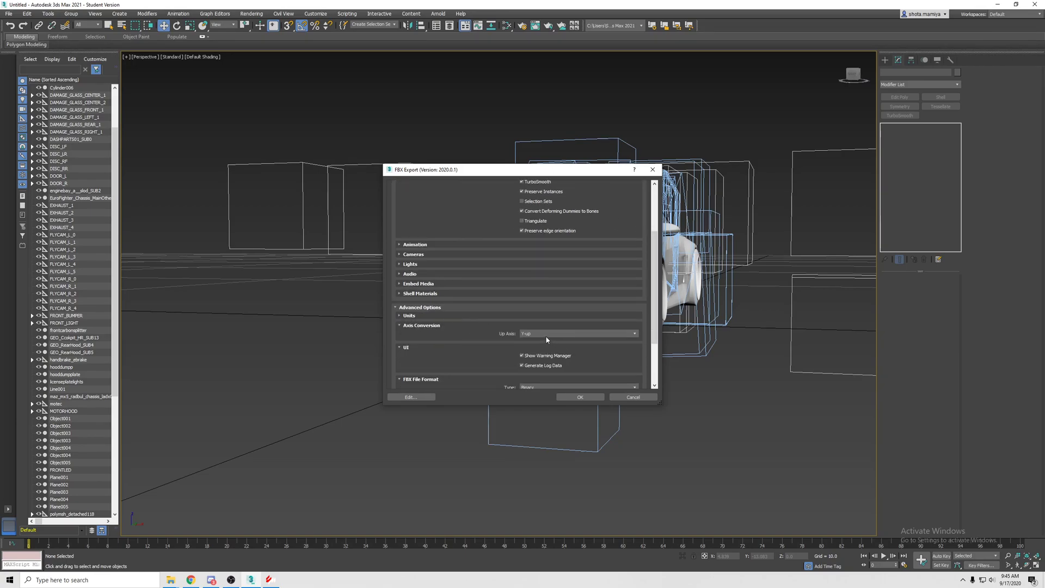
left_click(416, 317)
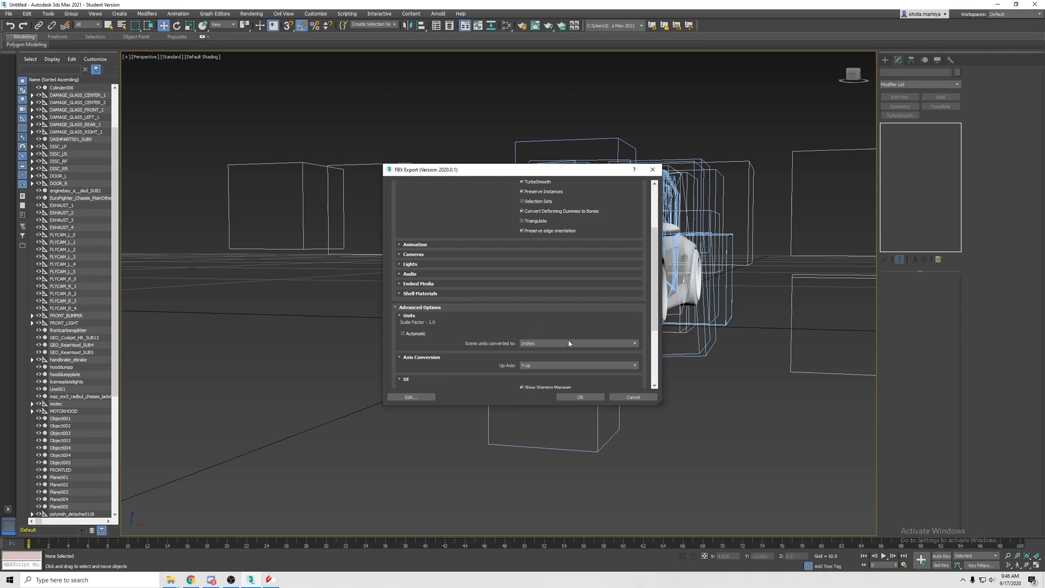
scroll(462, 266, "down", 2)
scroll(461, 267, "down", 1)
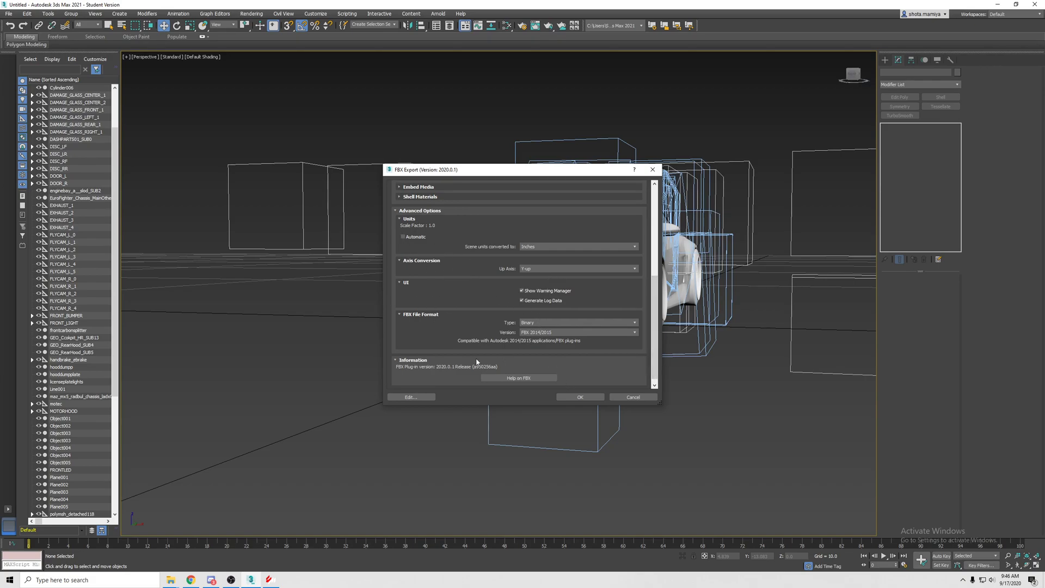
left_click(580, 398)
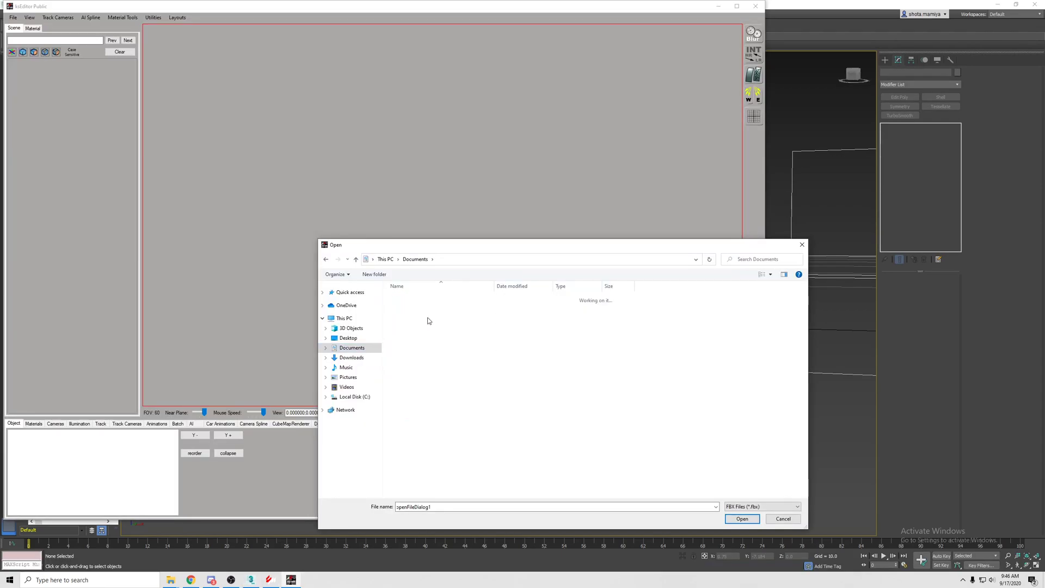
double_click(427, 319)
- Open the e92 project FBX and select the FRONTLED material
double_click(409, 299)
left_click(425, 376)
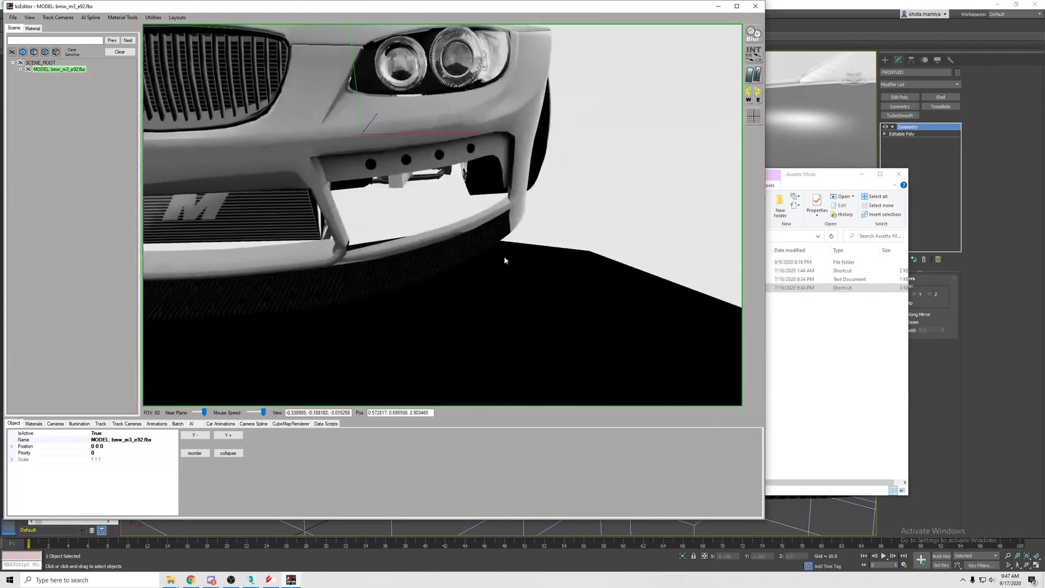
left_click(372, 174)
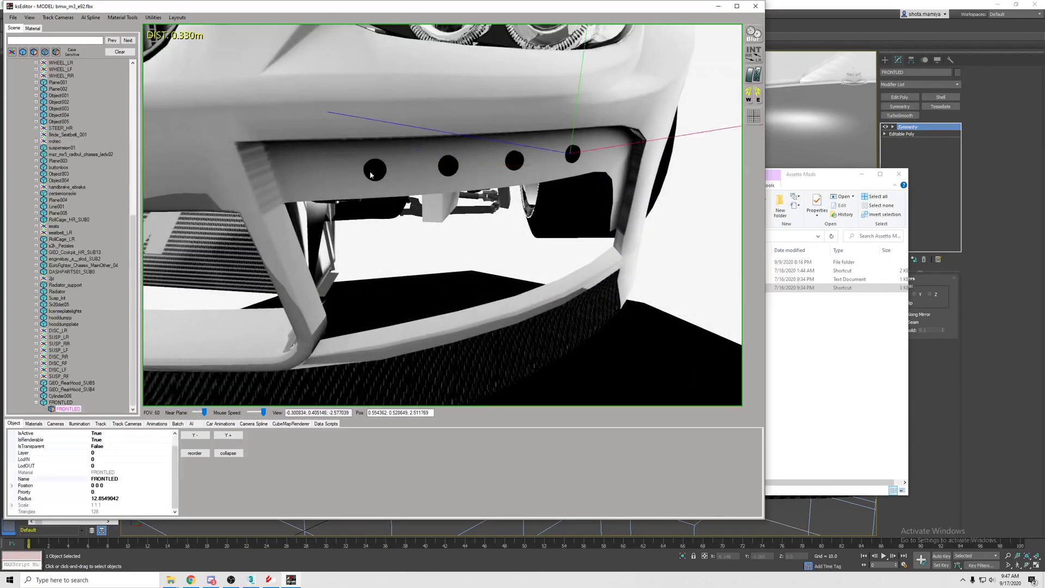
left_click(34, 28)
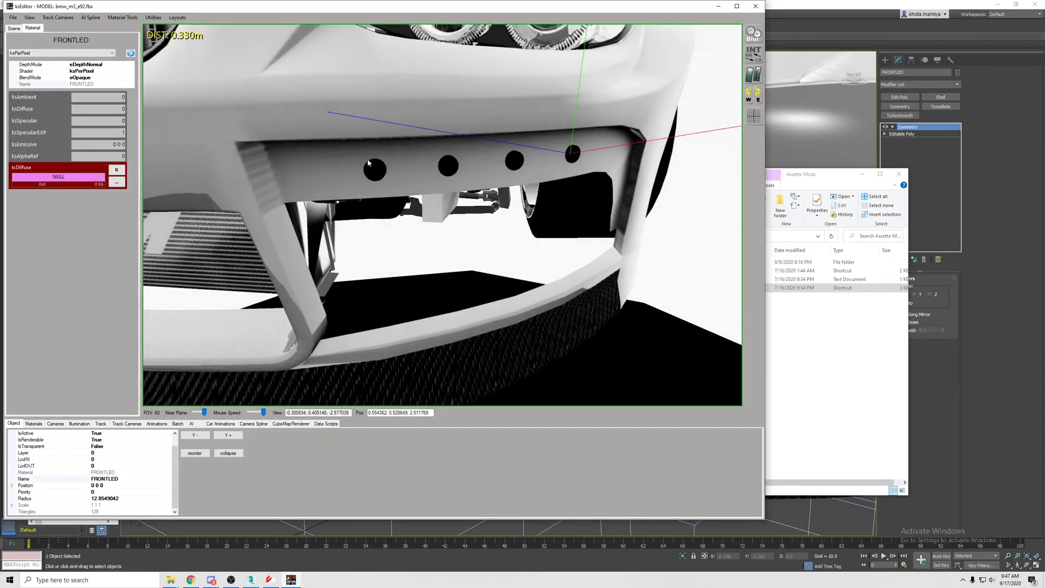
left_click(119, 172)
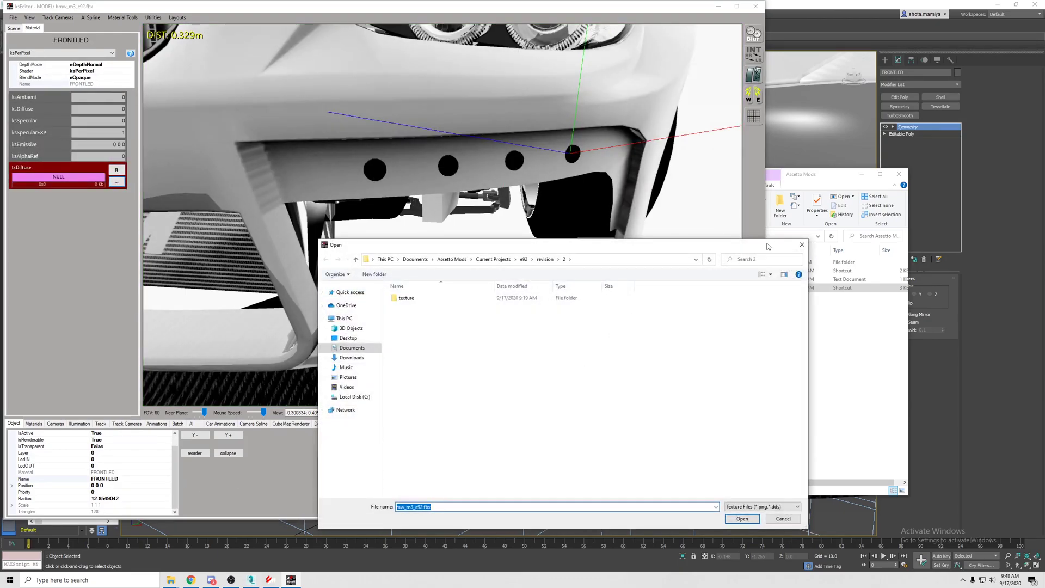
left_click(796, 251)
- Set the preview weather to 3_clear with the default PPFx filter
left_click(83, 425)
left_click(231, 490)
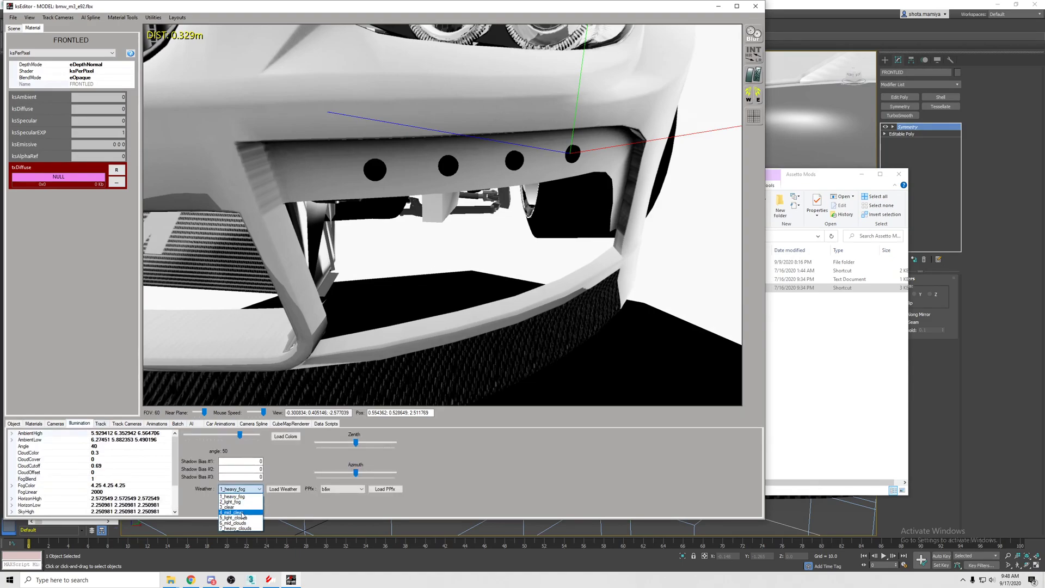
left_click(237, 508)
left_click(340, 489)
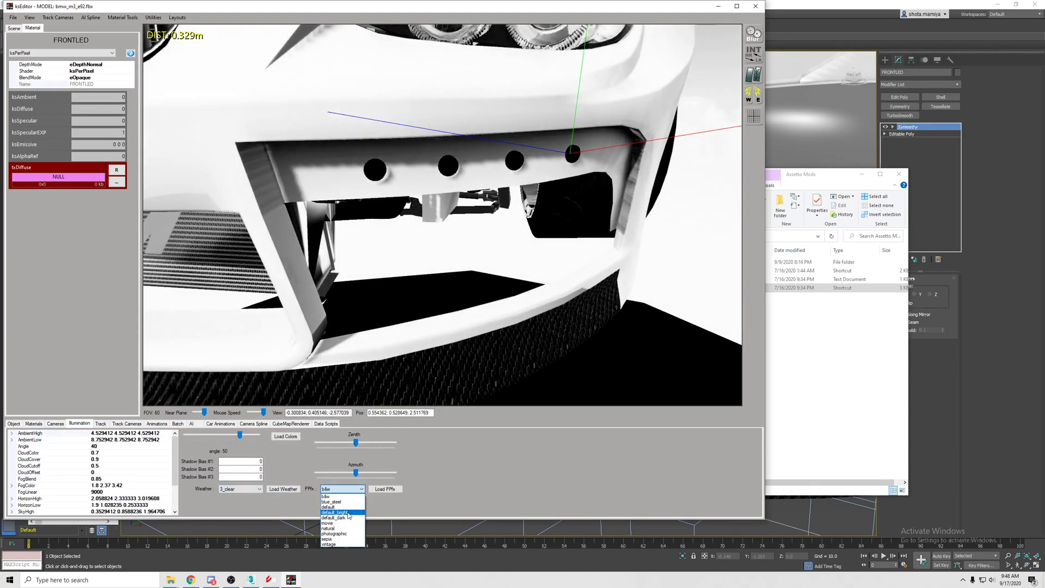
left_click(330, 506)
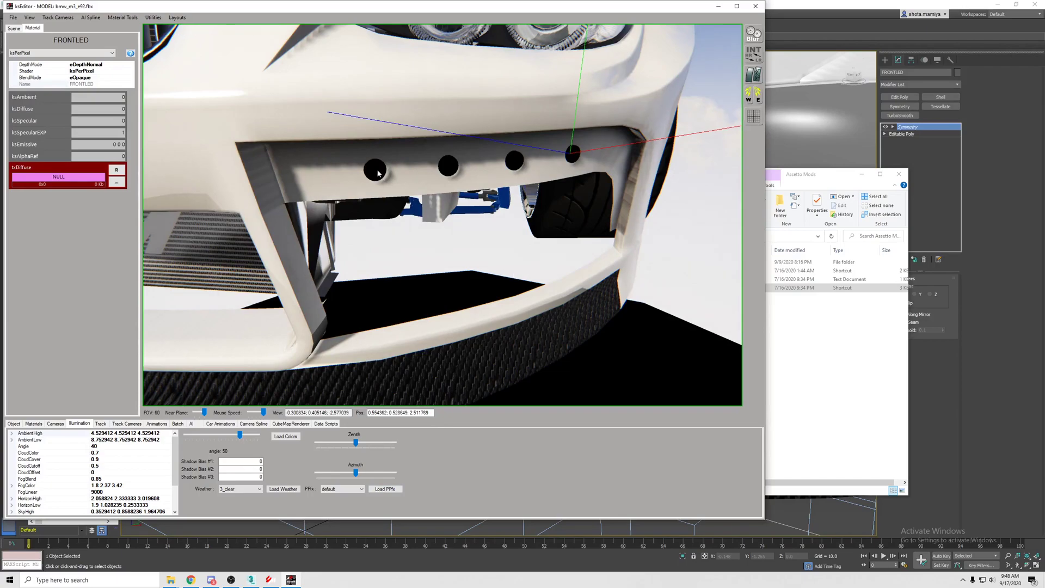
- Load white.dds as diffuse, use the ksPerPixel shader, and set ksAmbient to 3
left_click(117, 182)
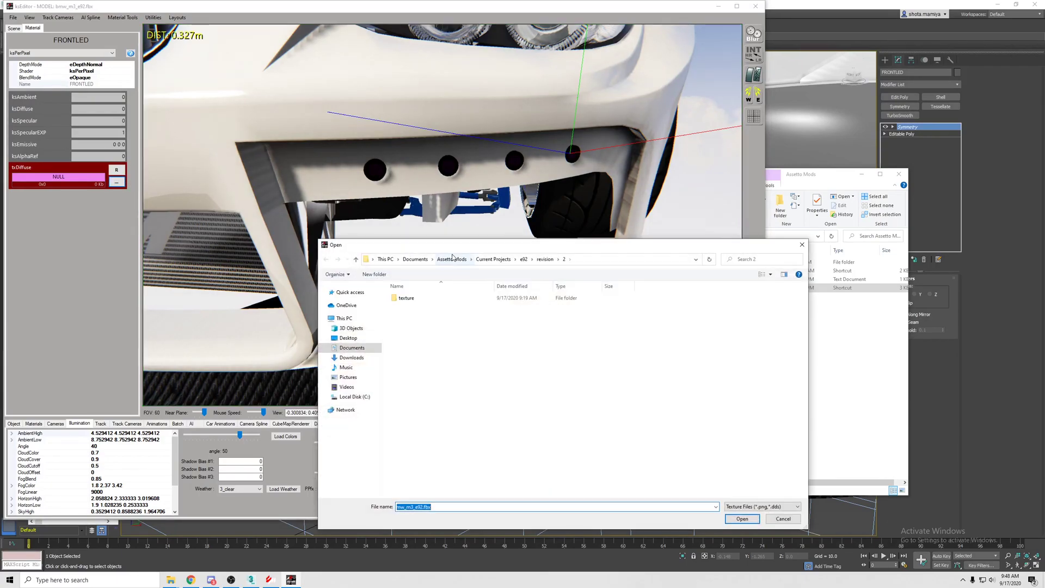
left_click(510, 299)
double_click(510, 300)
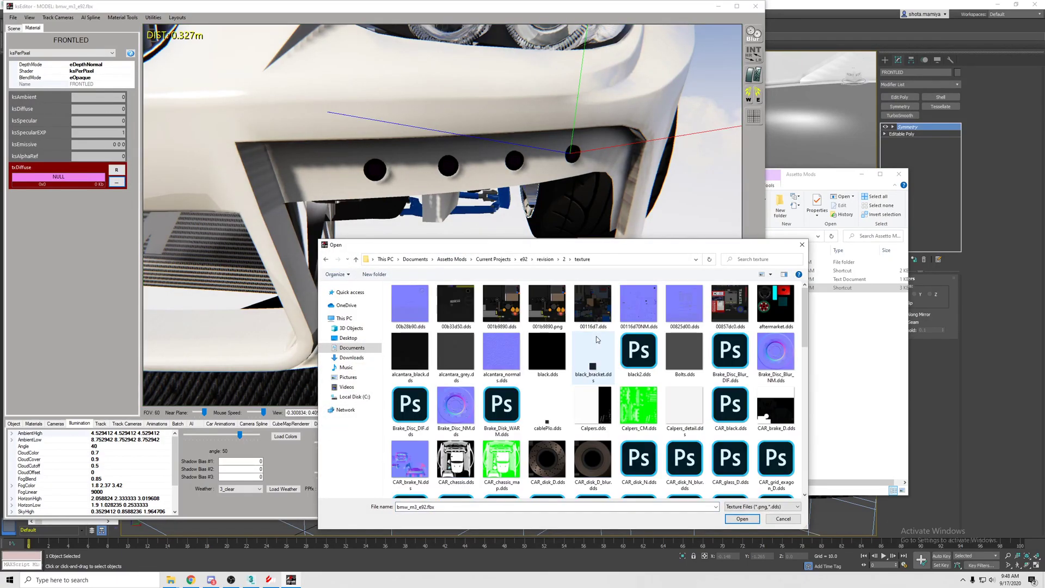
left_click_drag(807, 340, 824, 448)
left_click(783, 519)
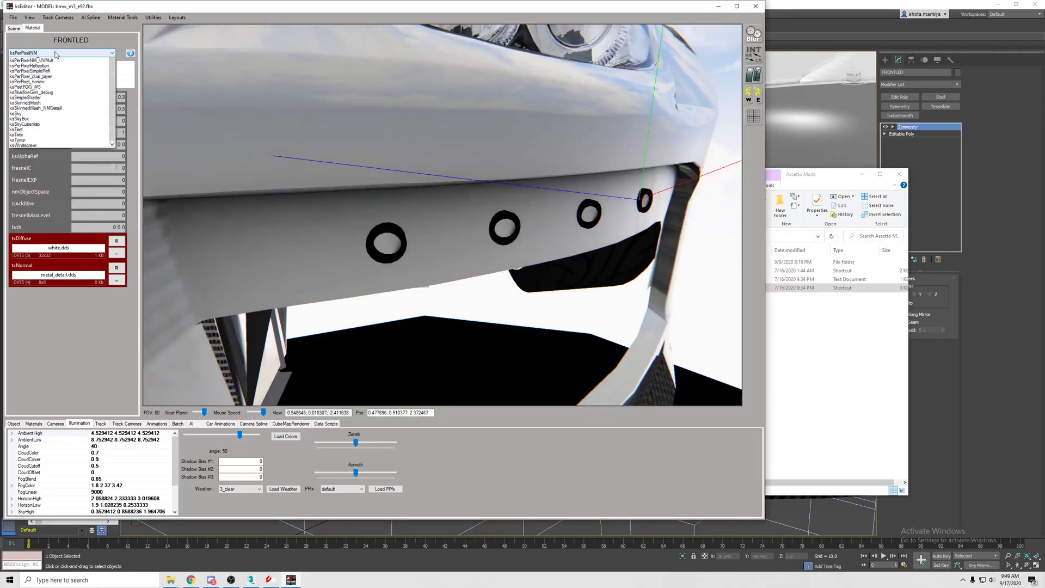
left_click(61, 53)
scroll(40, 80, "down", 2)
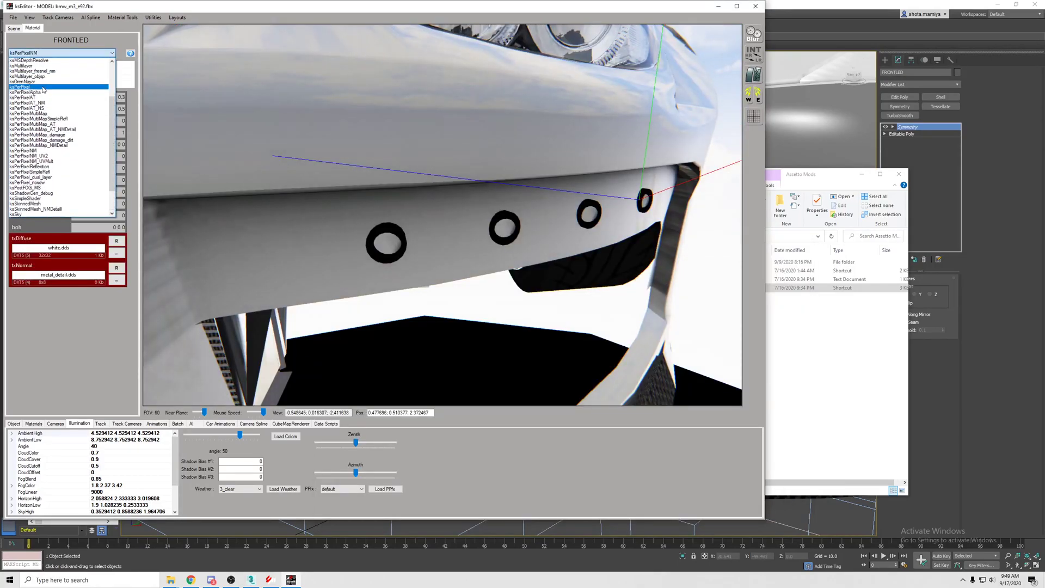
left_click(38, 86)
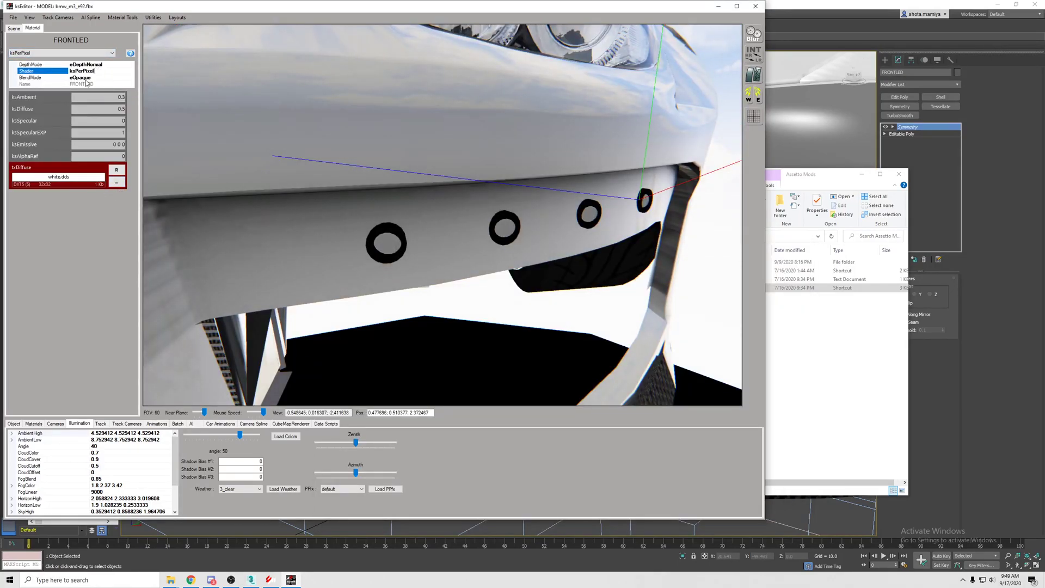
key("Tab")
key("BackSpace")
type("3")
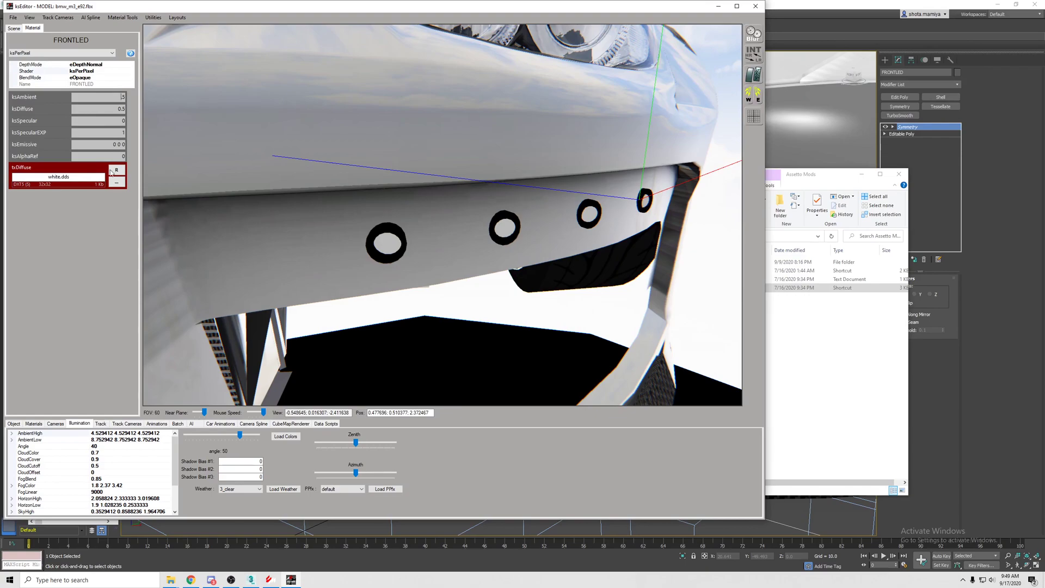
left_click(387, 244)
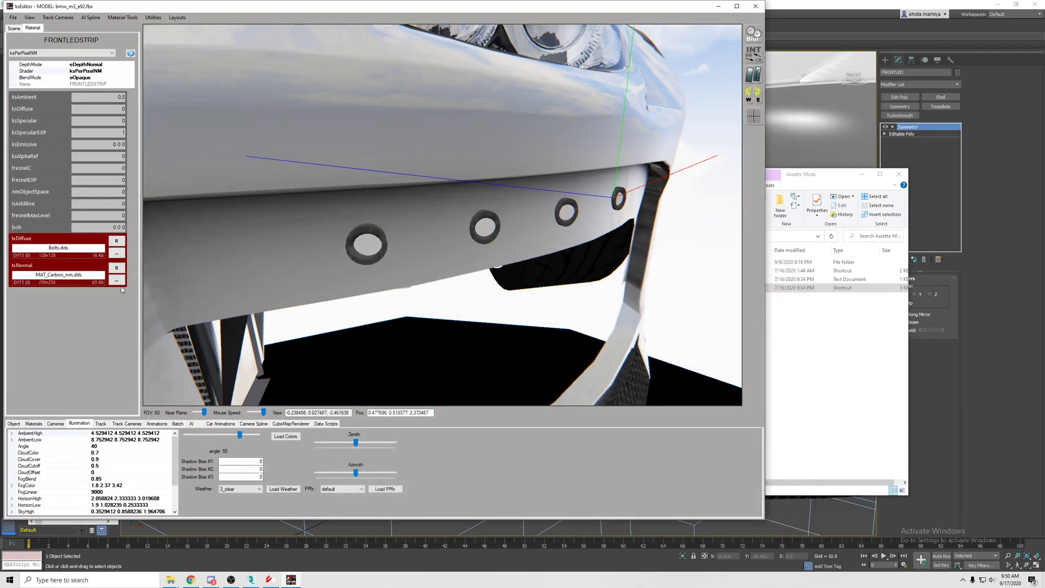
scroll(701, 353, "down", 2)
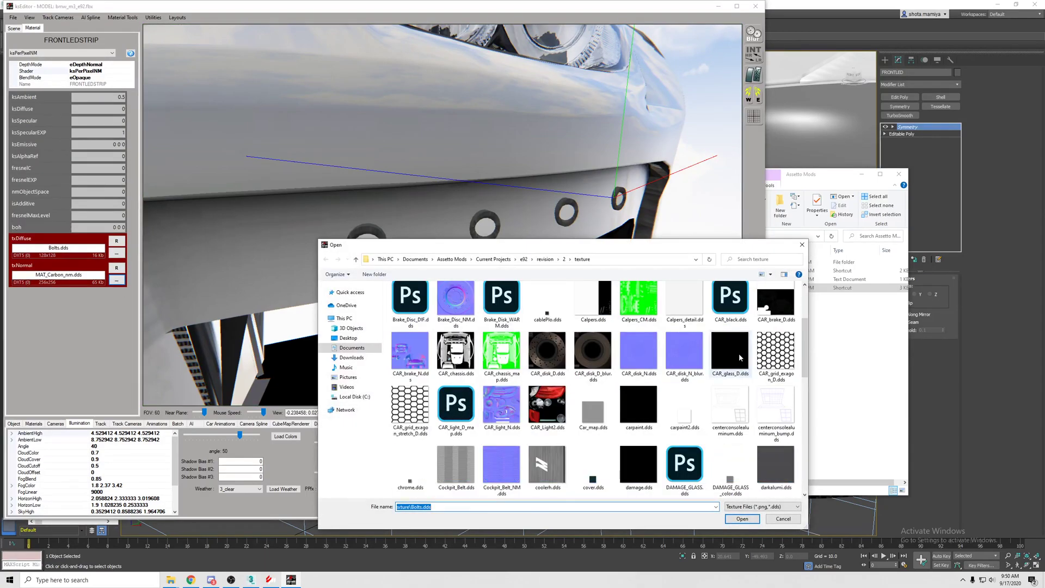
- Load Flat-NM.dds as FRONTLEDSTRIP's normal map and brighten the preview lighting
double_click(726, 351)
key("s")
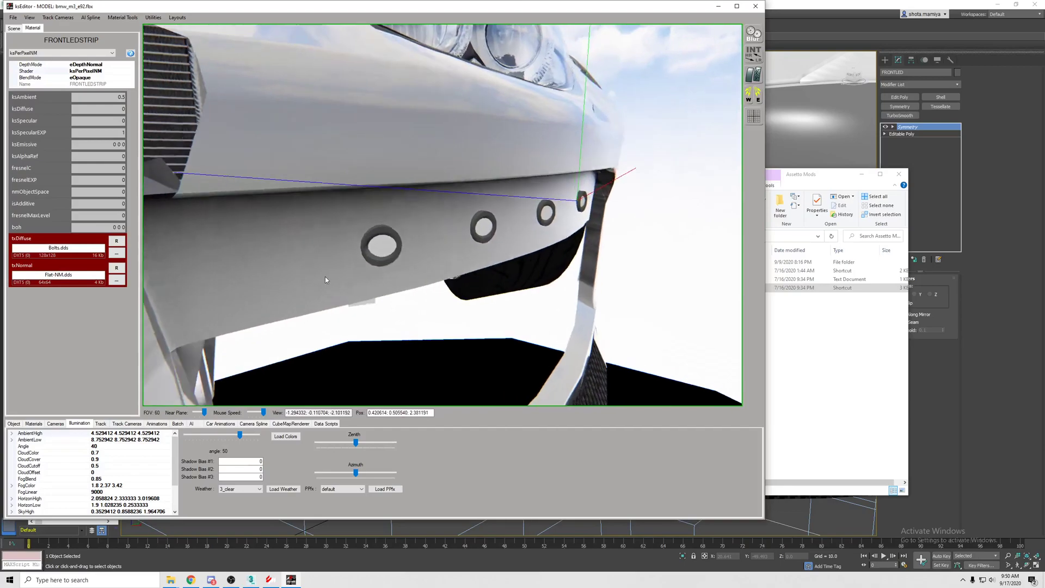
left_click_drag(325, 278, 329, 279)
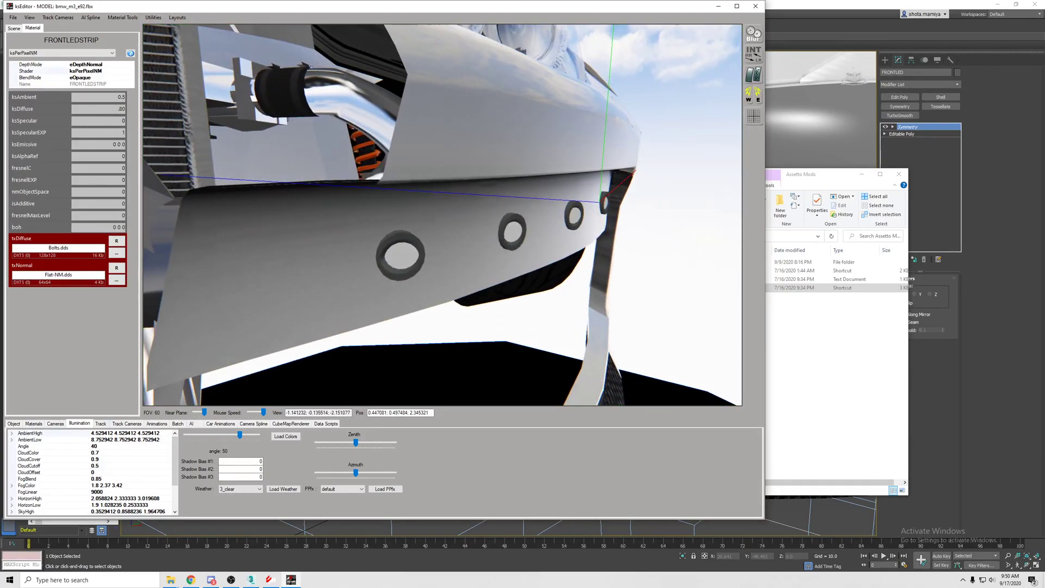
left_click(757, 98)
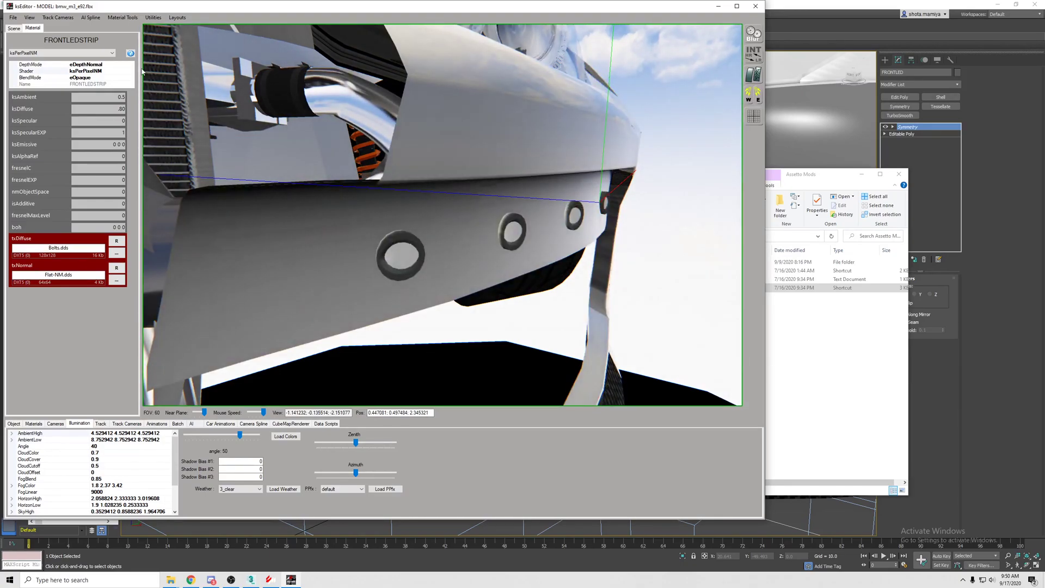
- Set FRONTLEDSTRIP's fresnelMaxLevel to .05 and view the whole front bumper
left_click(106, 214)
type("-20")
key("Return")
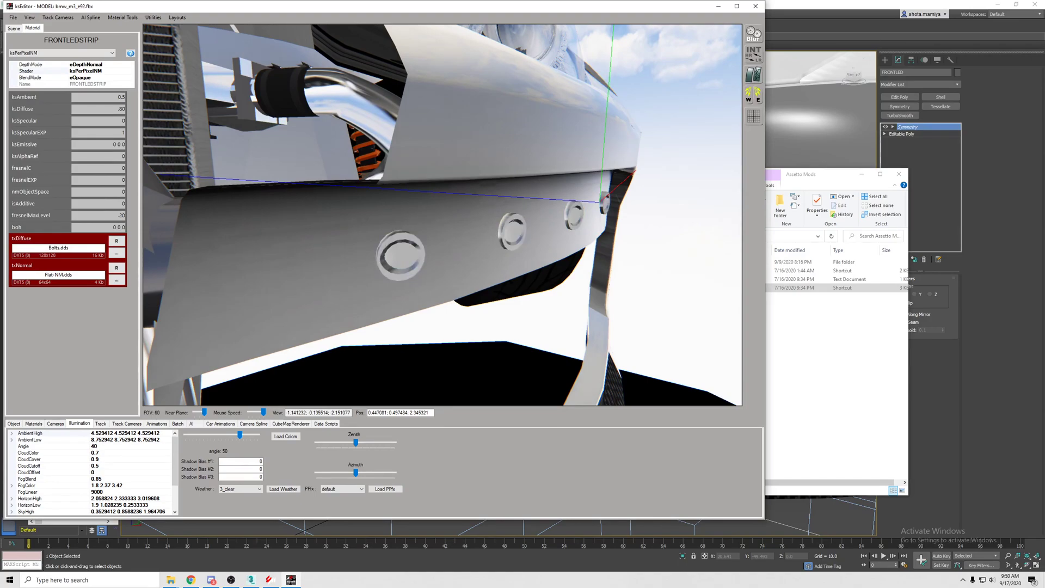
key("BackSpace")
key("BackSpace")
key("BackSpace")
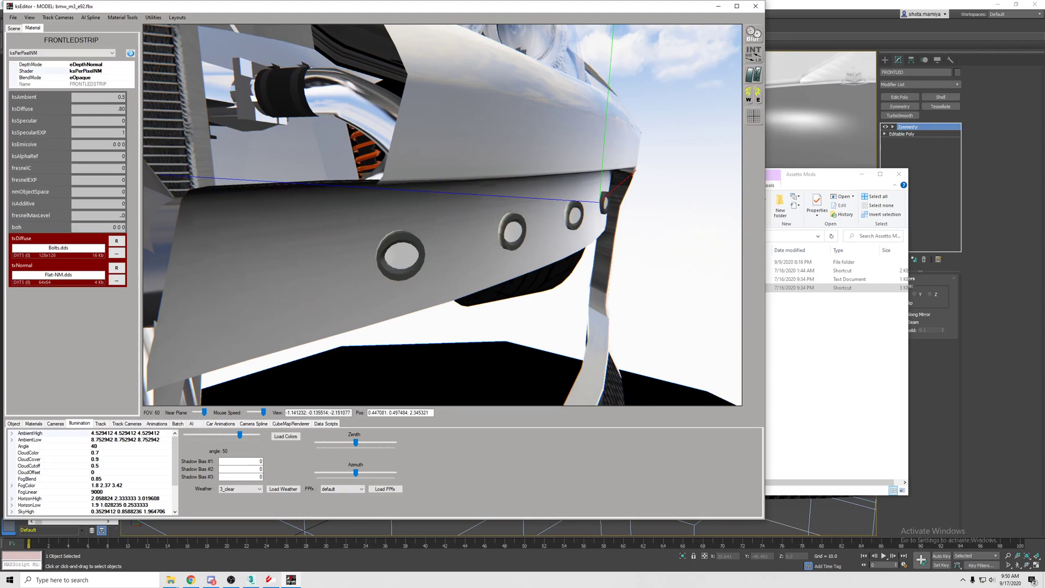
type("20")
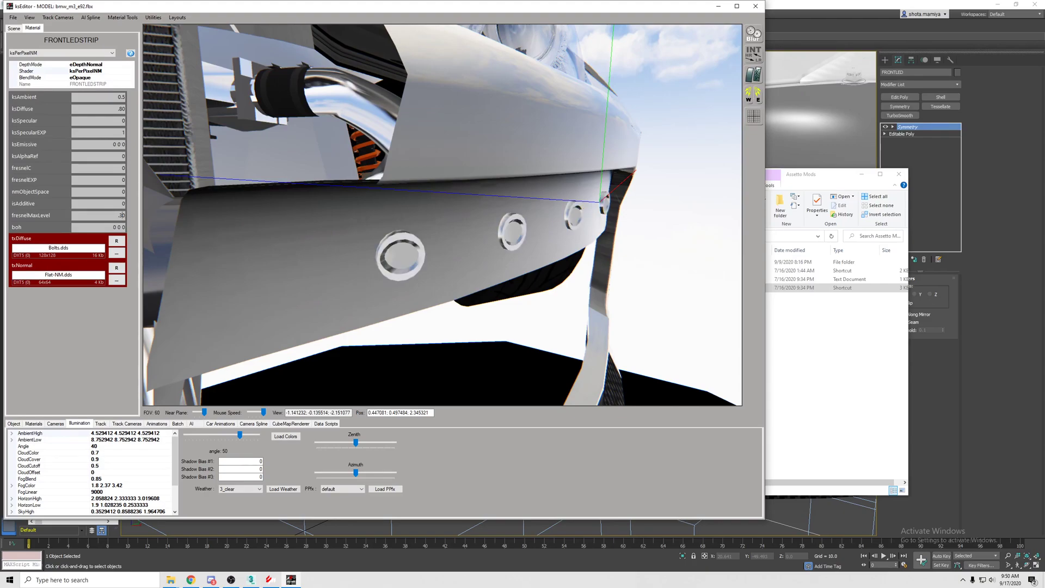
left_click_drag(115, 215, 130, 216)
type(".05")
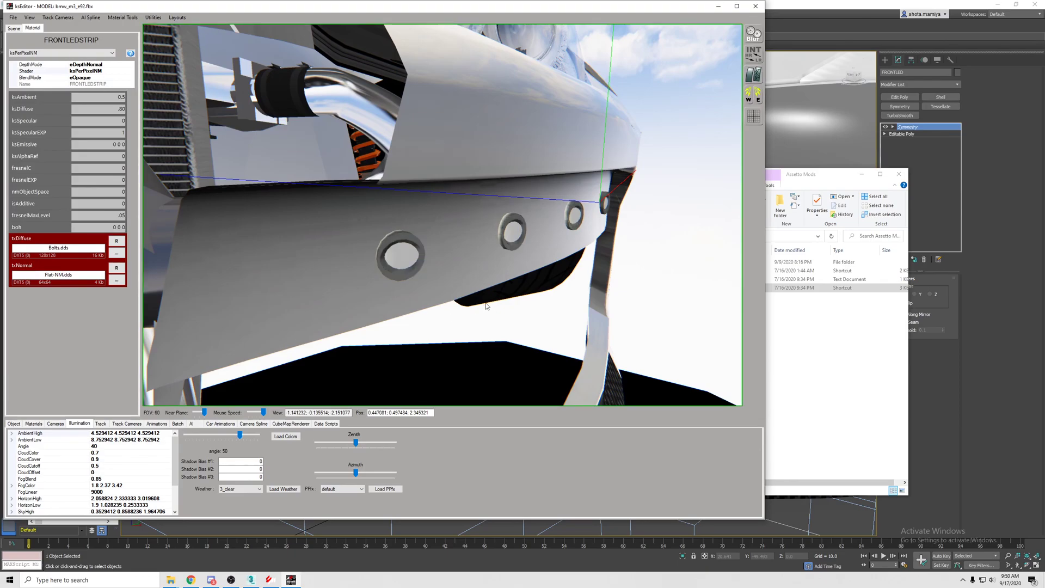
right_click_drag(479, 281, 457, 277)
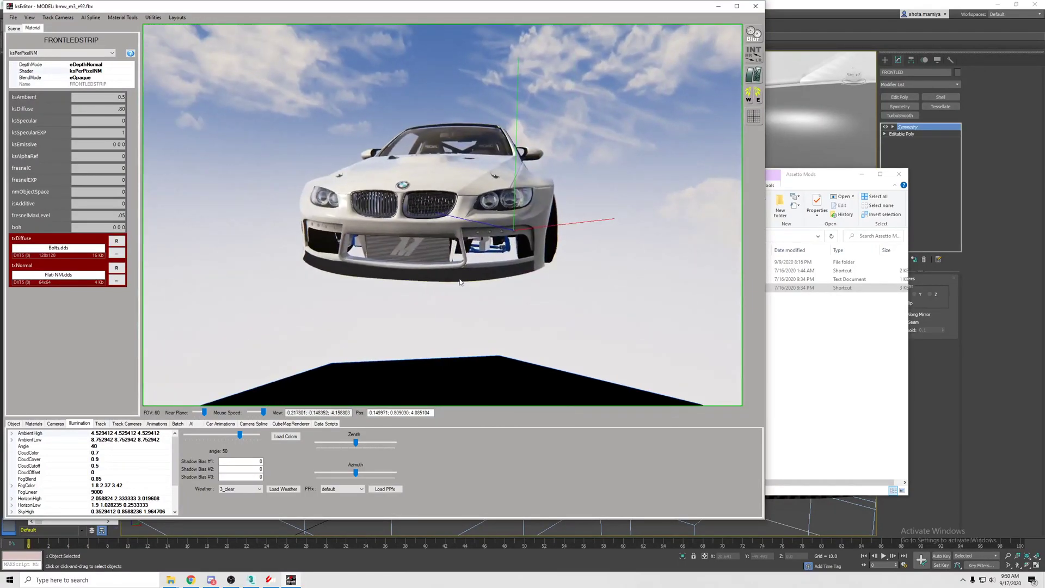
- Show the object tree and materials list, then start a Texture Review of bmw_m3_e92.fbx
left_click(14, 29)
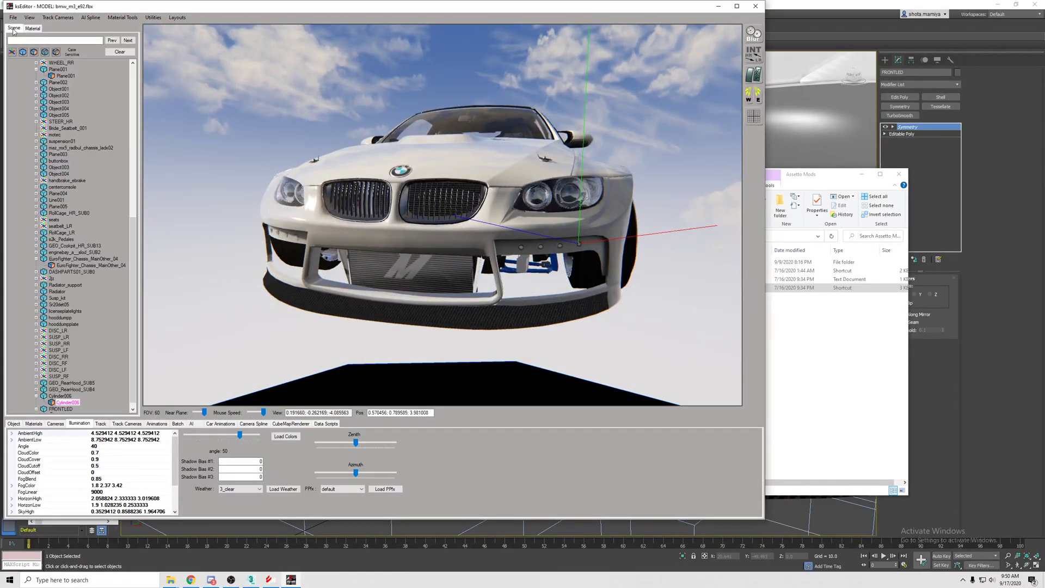
left_click(34, 423)
mouse_move(173, 438)
left_mouse_down()
mouse_move(187, 485)
mouse_move(176, 440)
left_mouse_up()
left_click(131, 17)
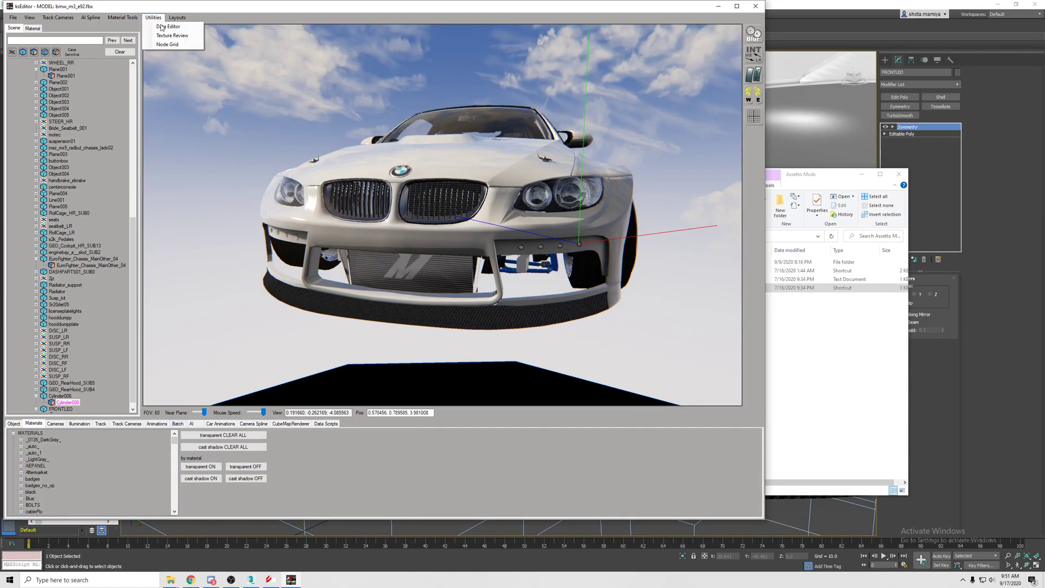
left_click(168, 24)
left_click(577, 325)
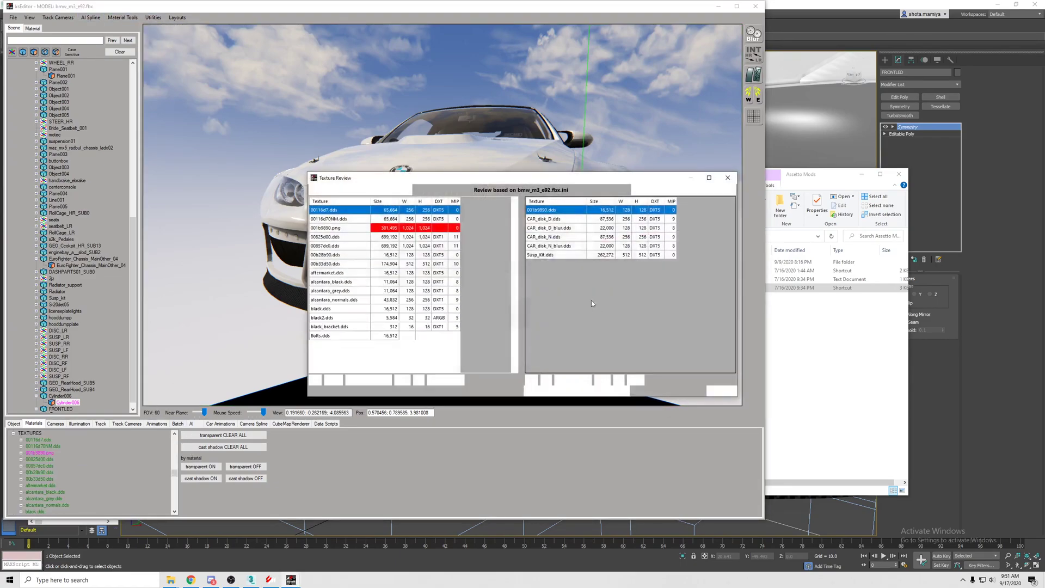
- Select all six unnecessary textures and move them into a backup folder
left_click(572, 237)
key("ctrl+a")
left_click(578, 391)
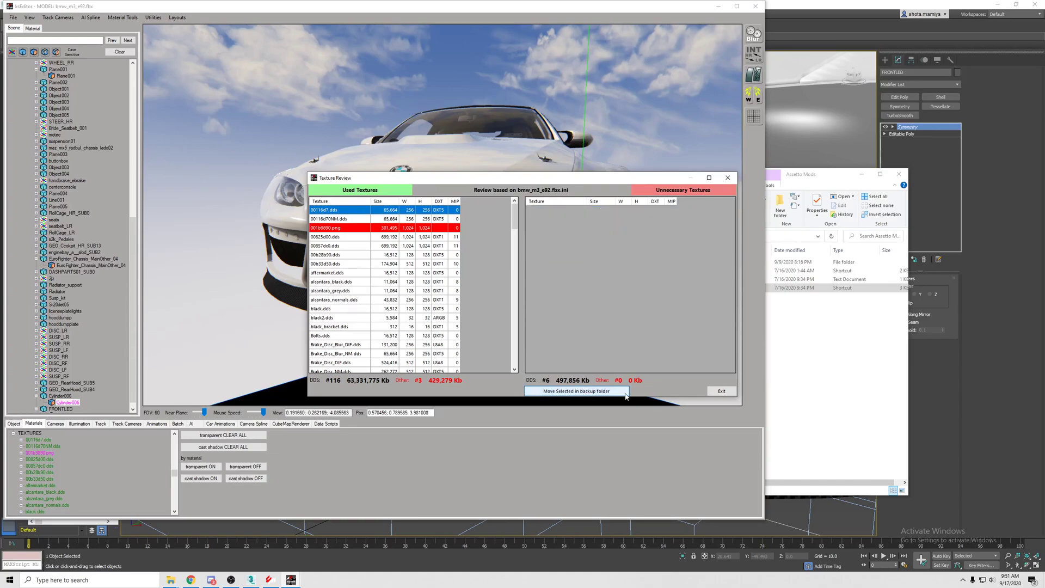
left_click(721, 391)
- Rerun the texture review to confirm 116 used textures and no unnecessary ones
left_click(152, 18)
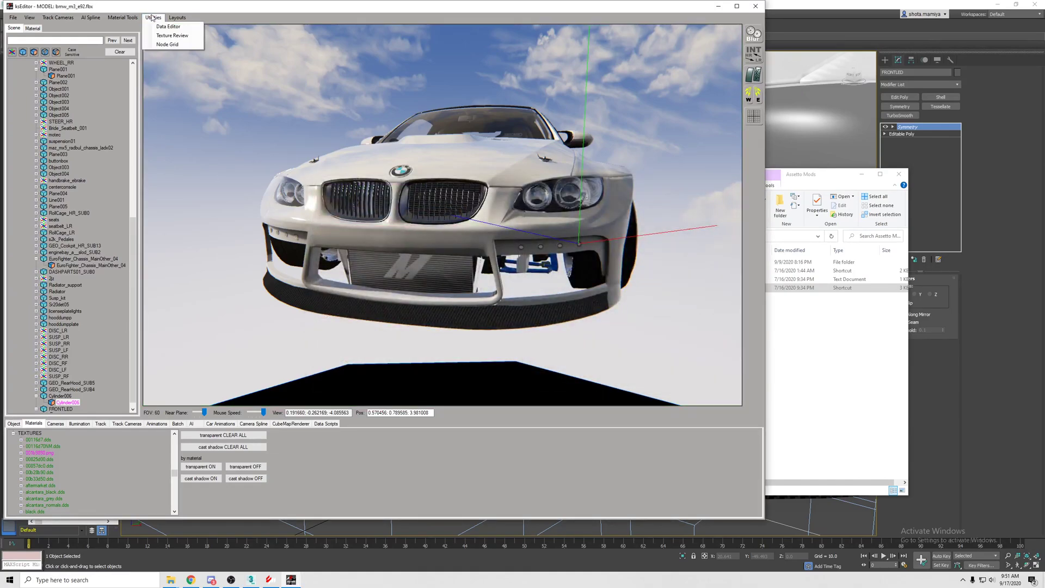
left_click(168, 34)
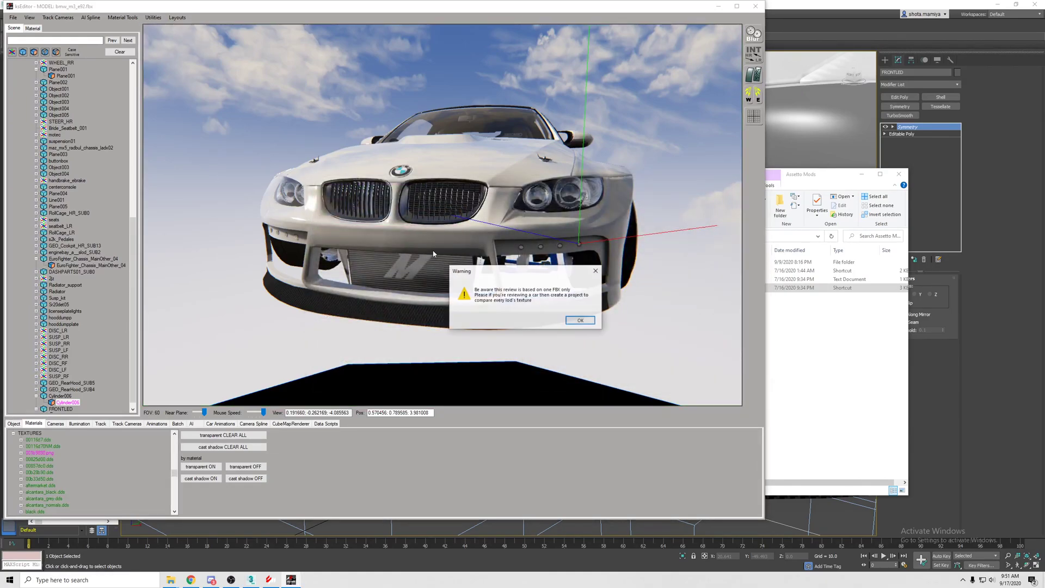
left_click(579, 319)
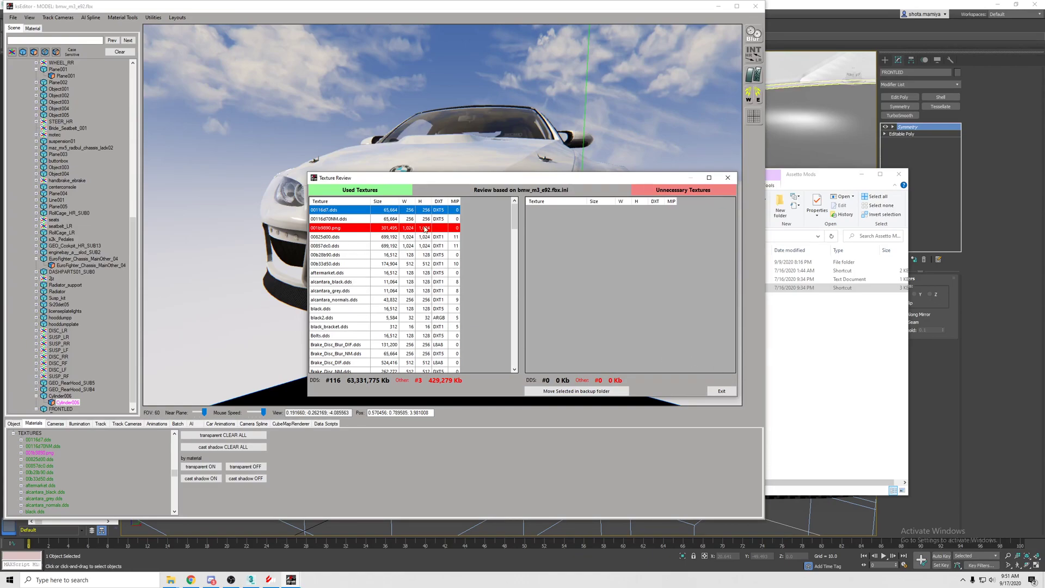
left_click(722, 393)
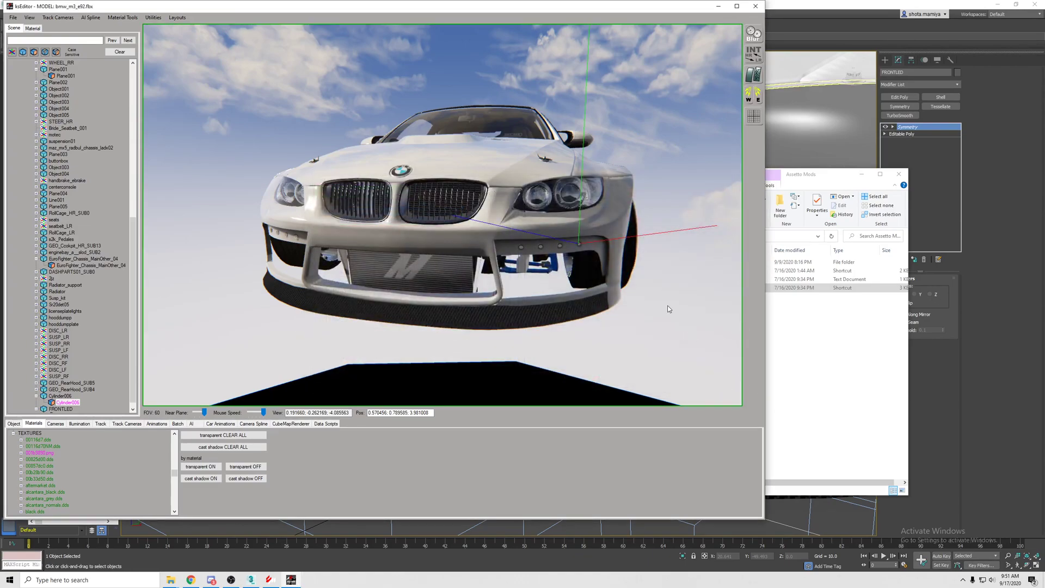
left_click_drag(668, 309, 639, 312)
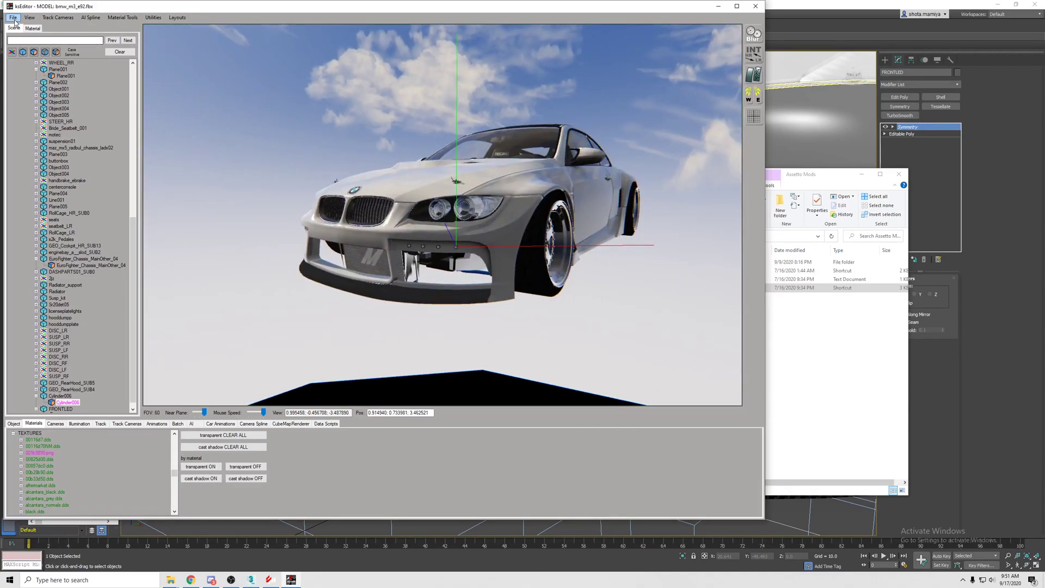
- Start saving the model and browse through Documents to the Assetto Mods cars folder
left_click(37, 79)
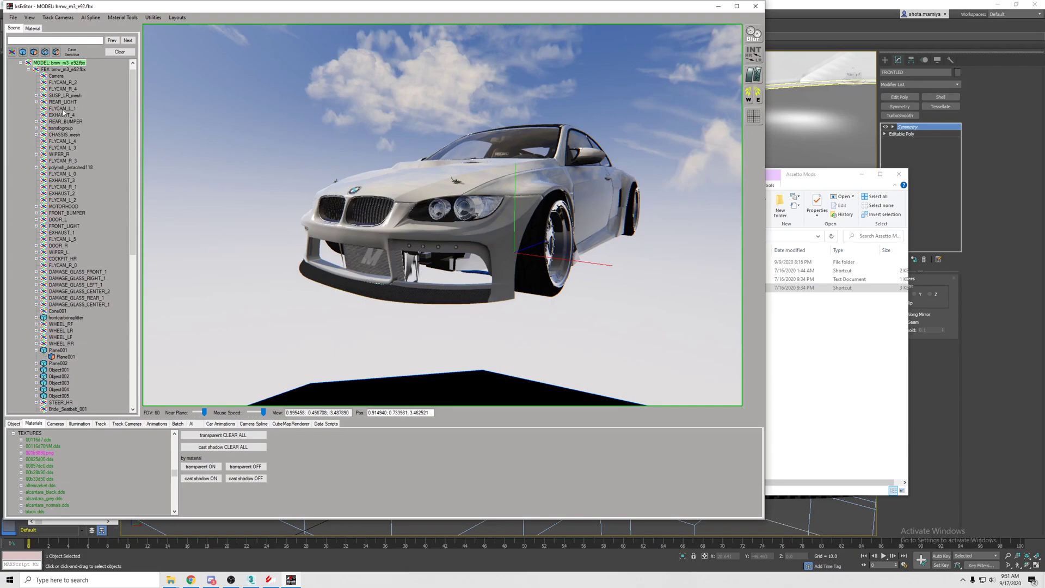
left_click(14, 17)
left_click(114, 58)
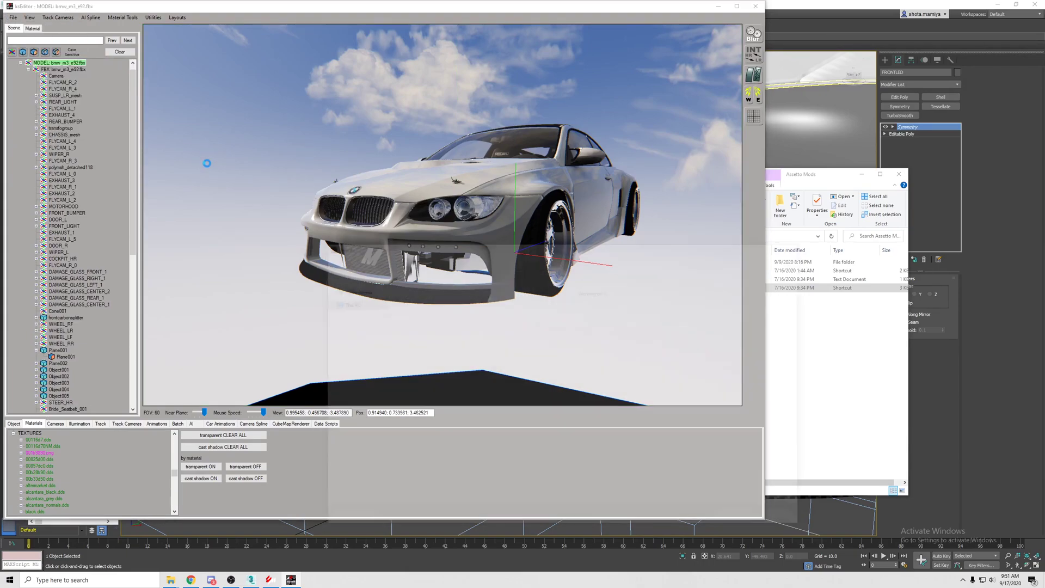
left_click(363, 349)
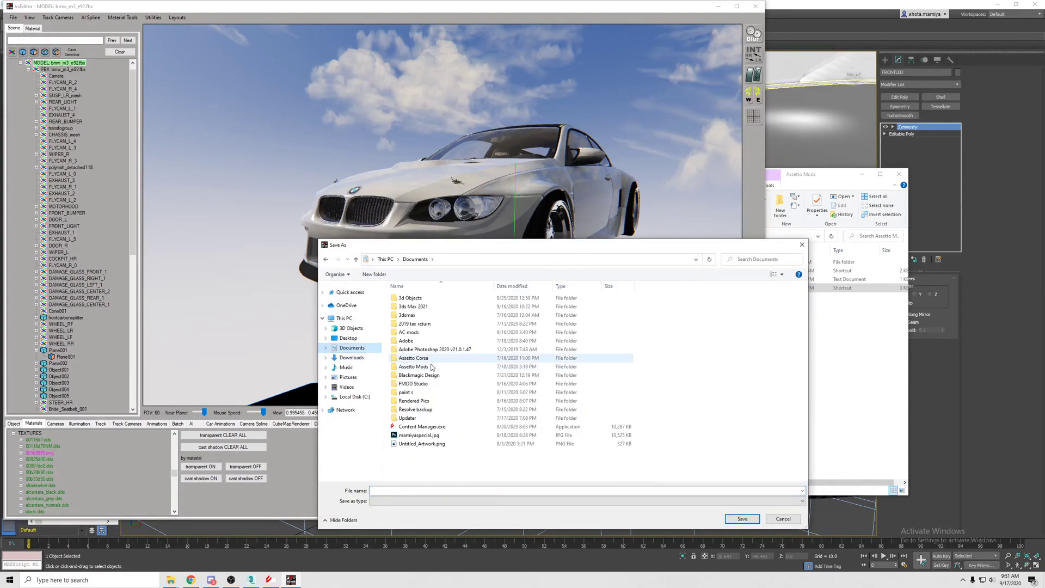
double_click(431, 374)
key("BackSpace")
double_click(422, 367)
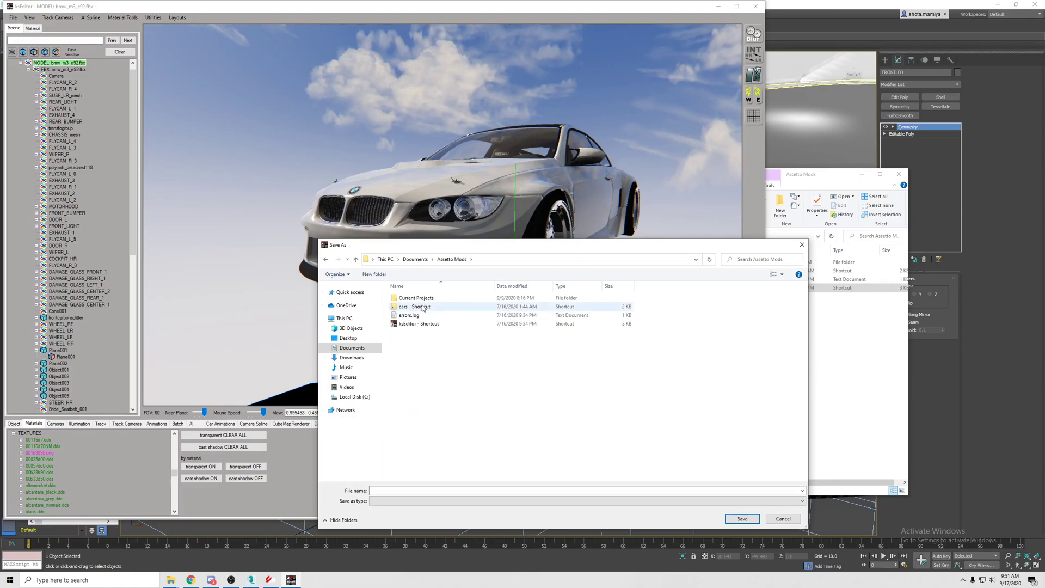
double_click(423, 307)
scroll(499, 392, "down", 3)
scroll(500, 392, "down", 3)
scroll(499, 392, "down", 3)
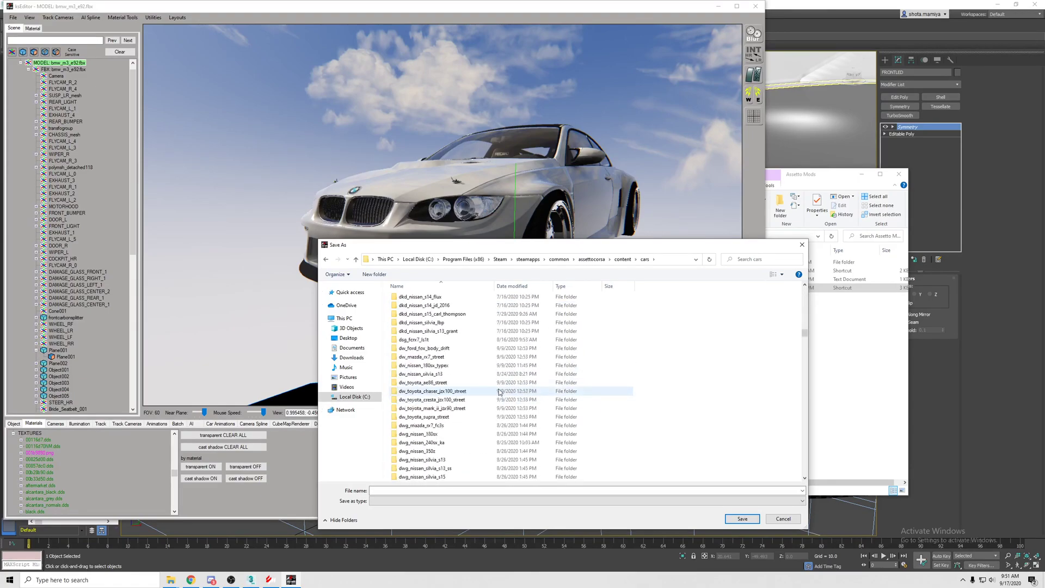
scroll(499, 392, "down", 5)
scroll(500, 392, "down", 5)
scroll(499, 392, "down", 5)
scroll(492, 372, "down", 5)
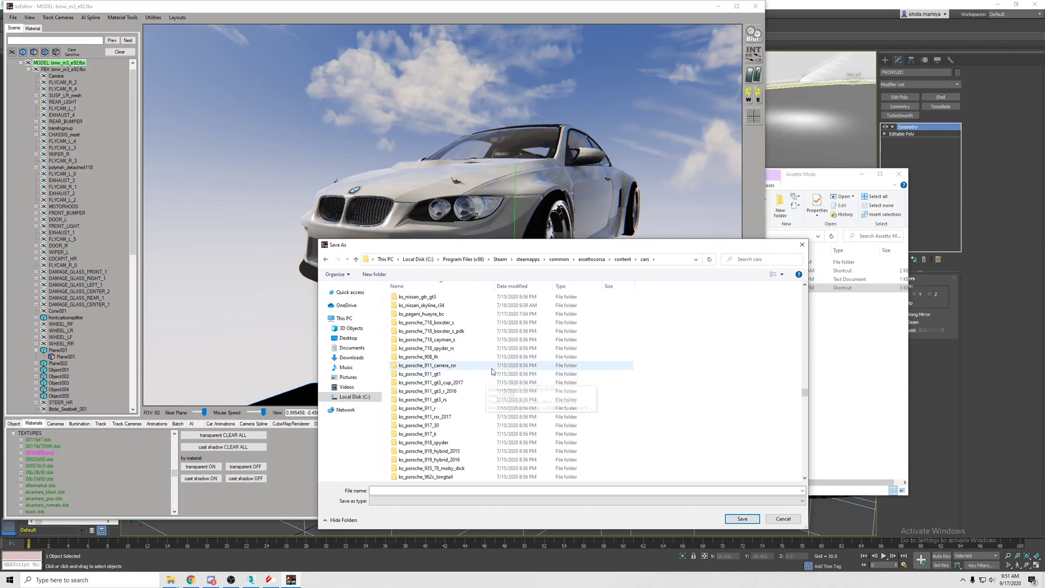
scroll(492, 371, "down", 5)
scroll(492, 372, "down", 5)
scroll(493, 372, "down", 5)
scroll(471, 303, "down", 5)
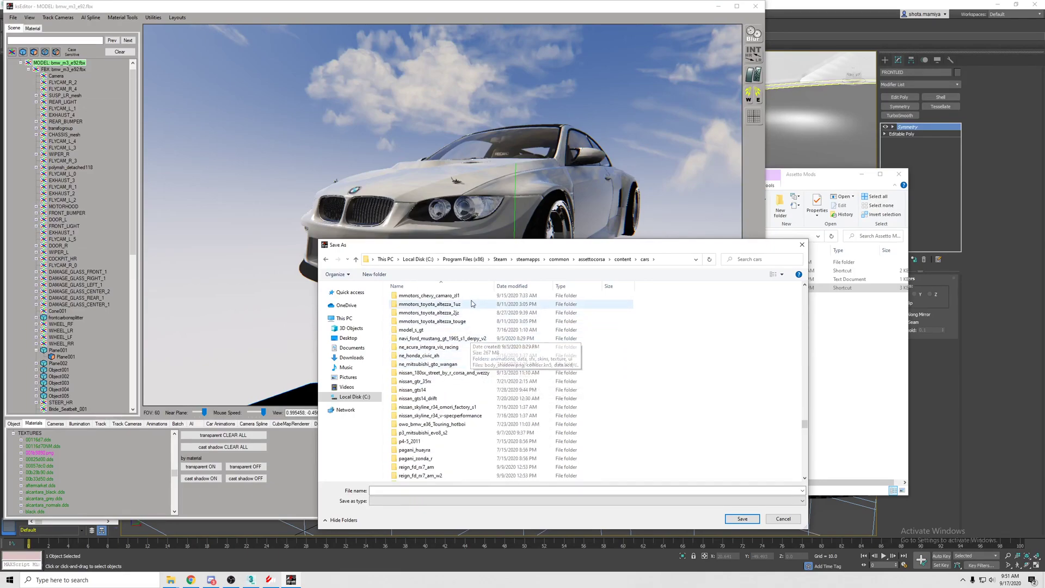
scroll(472, 306, "up", 1)
- Overwrite mmotors_bmw_e92.kn5 inside the mmotors_bmw_e92 folder and confirm the save
double_click(470, 314)
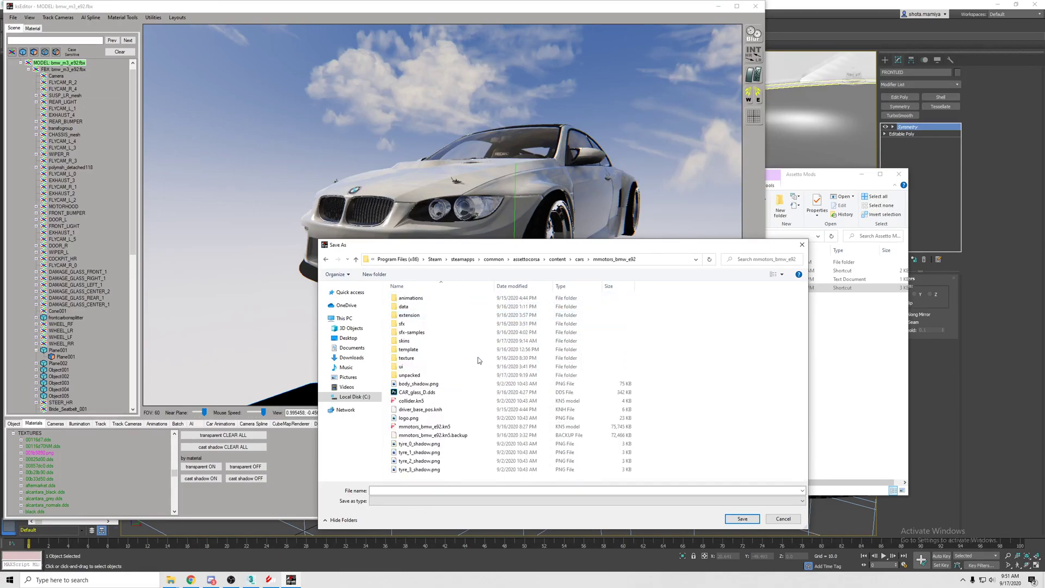
double_click(468, 425)
left_click(544, 291)
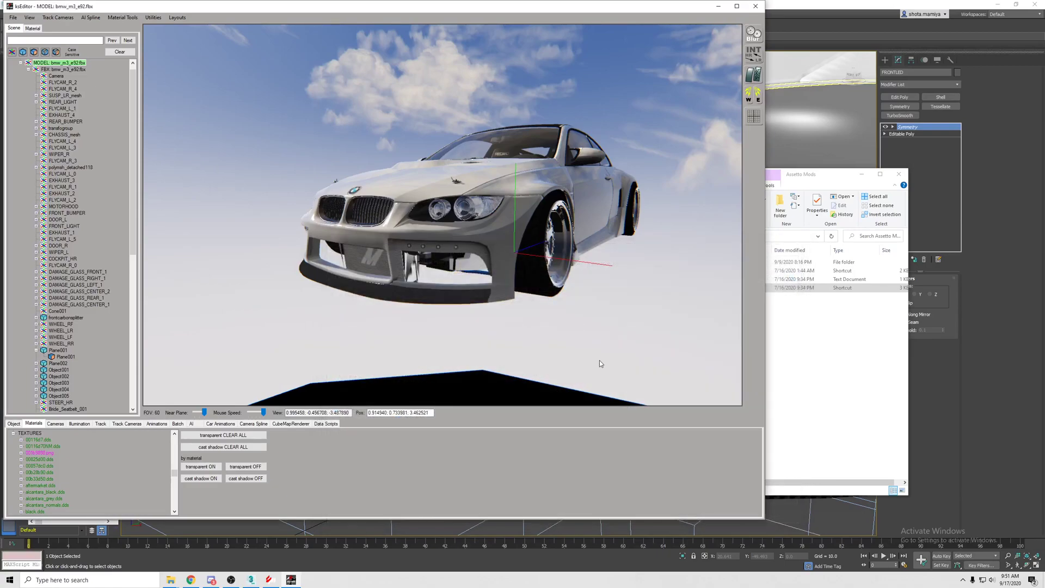
left_click(589, 321)
left_click(272, 580)
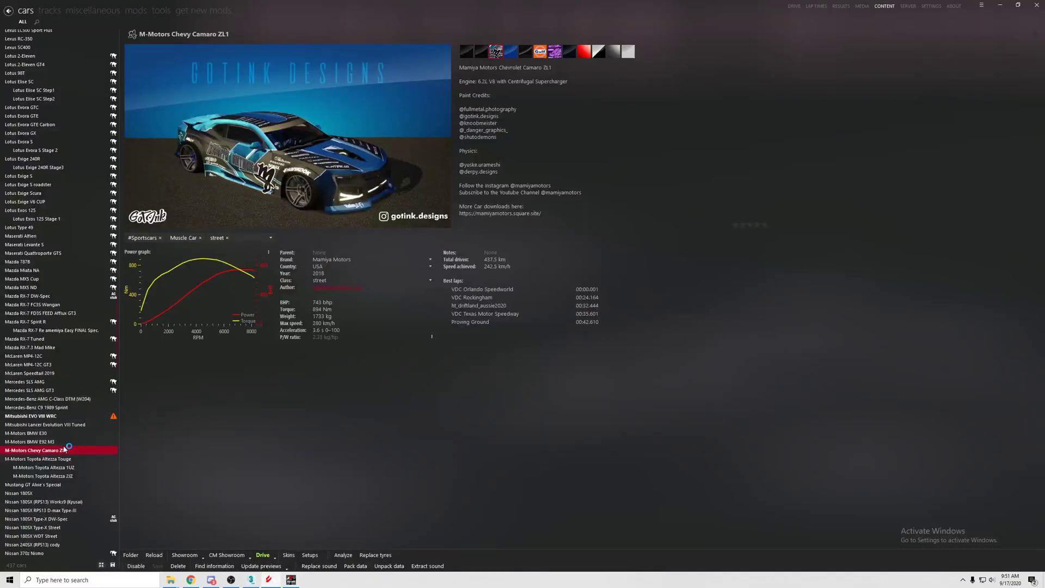
- Open the BMW E92 M3 in the showroom and inspect the bumper FRONTLED dots
left_click(244, 550)
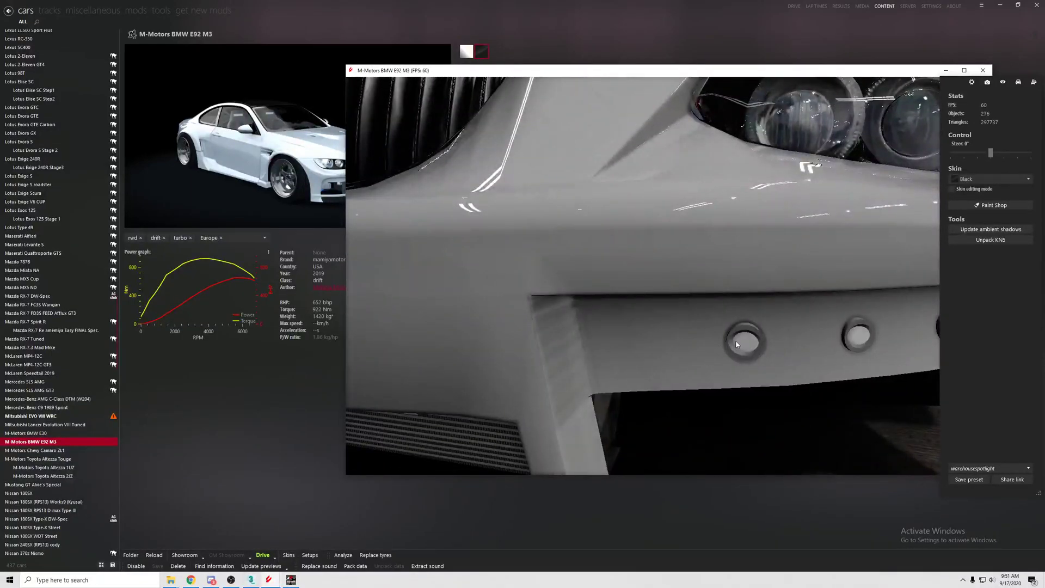
left_click(739, 345)
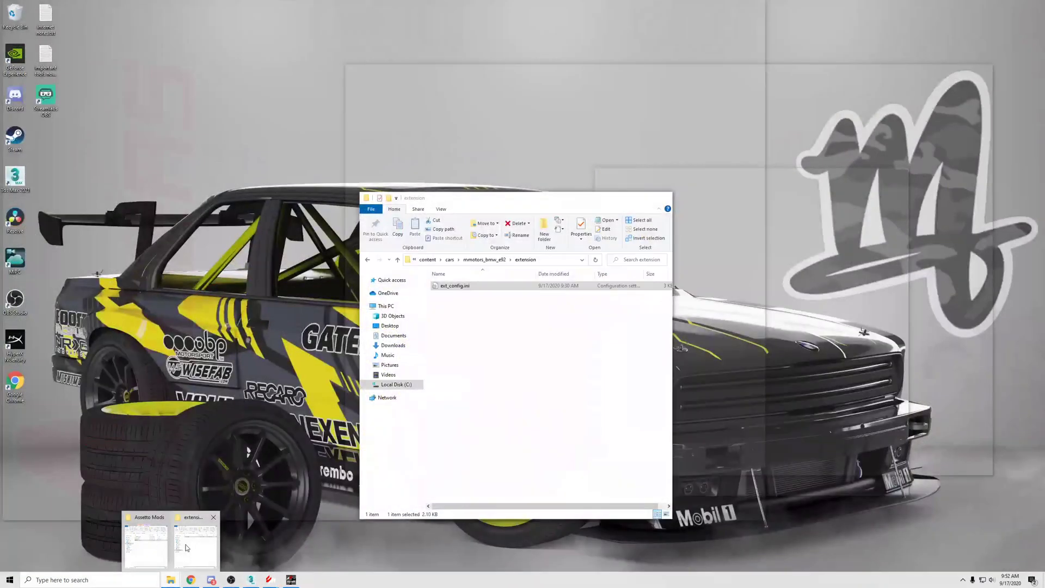
left_click(176, 535)
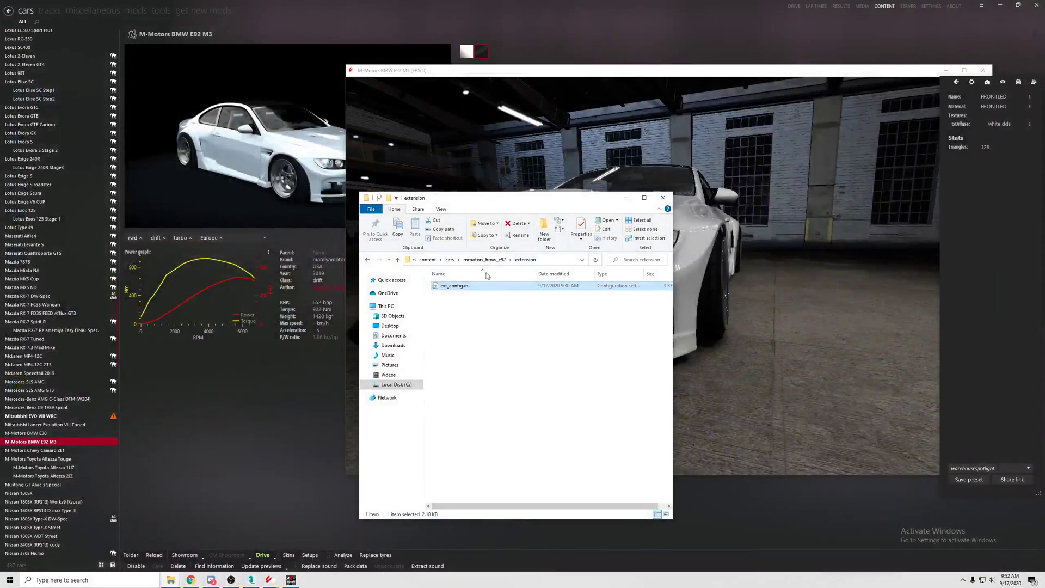
- Go up from extension to mmotors_bmw_e92, browse into data, and close Explorer
left_click(484, 259)
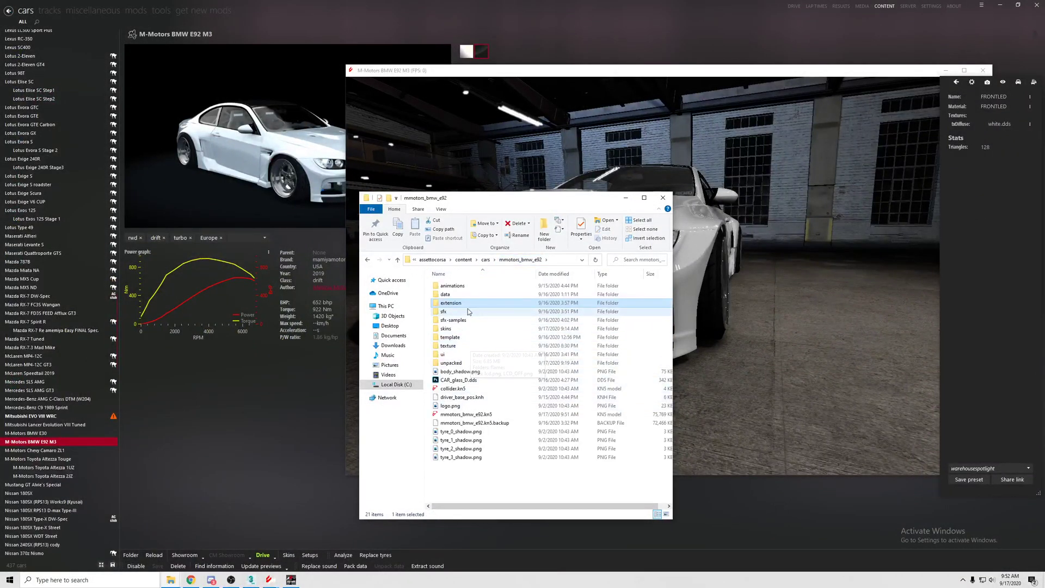
left_click(468, 299)
double_click(468, 299)
key("alt+Left")
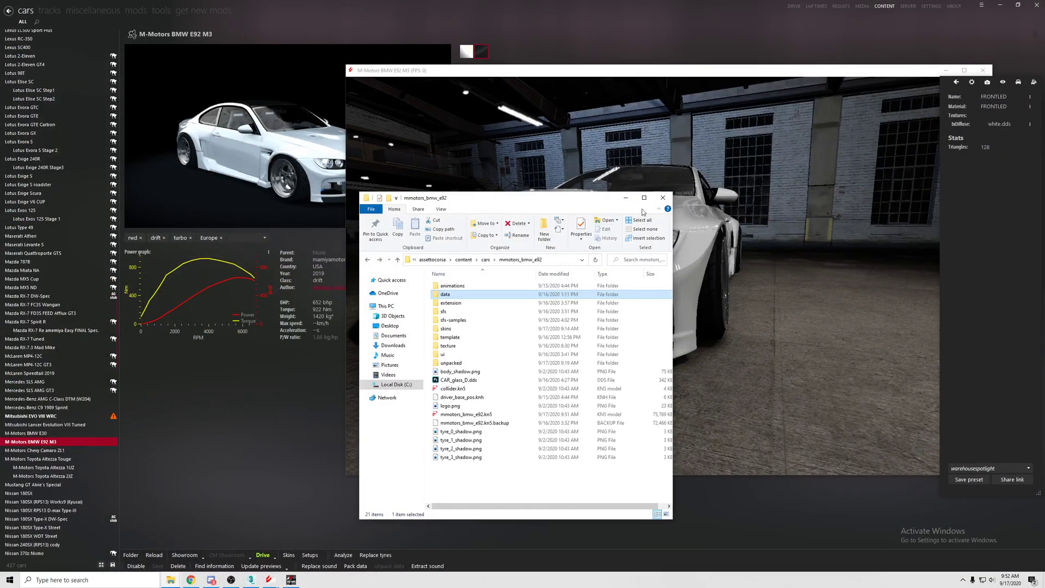
left_click(663, 198)
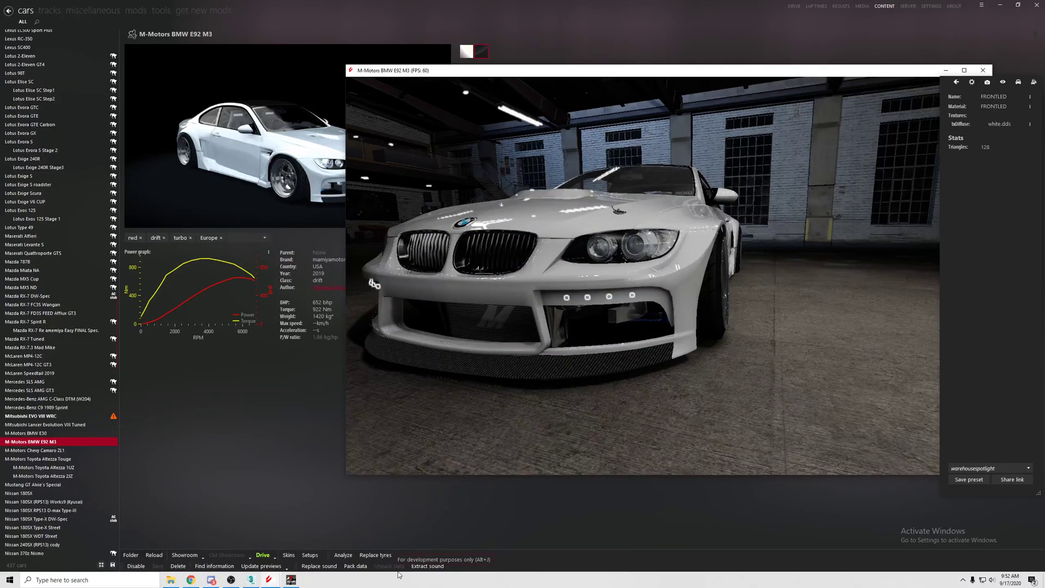
- Close the showroom and open lights.ini from the mmotors_bmw_e92 data folder in Notepad
left_click(171, 580)
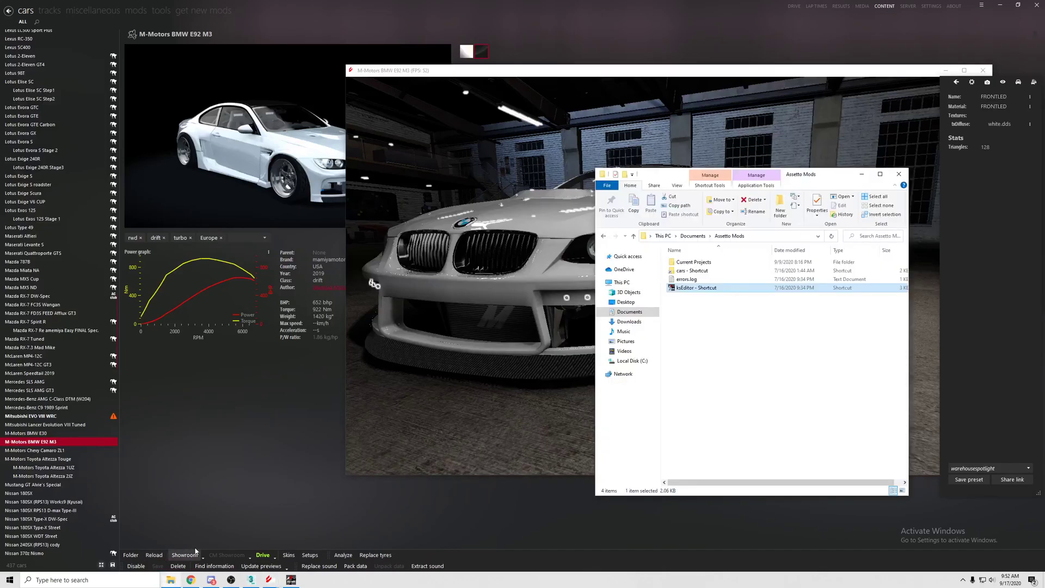
left_click(898, 174)
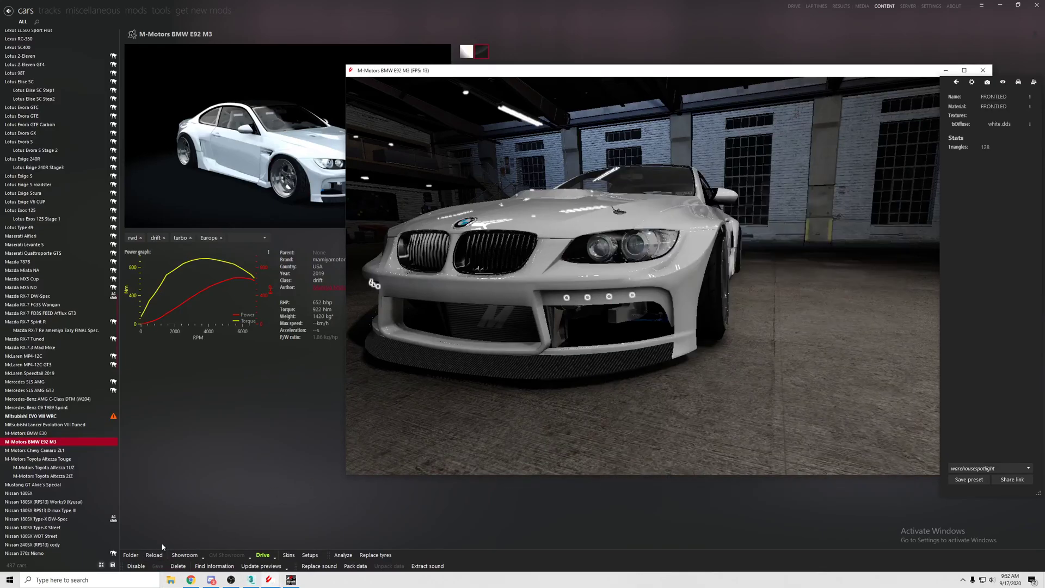
key("Escape")
key("ctrl+f")
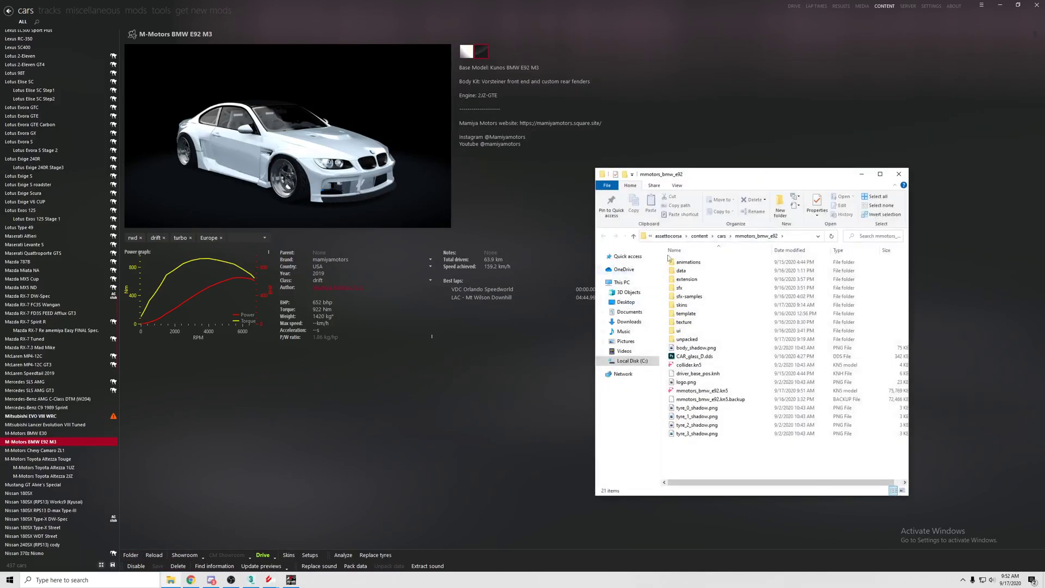
double_click(686, 271)
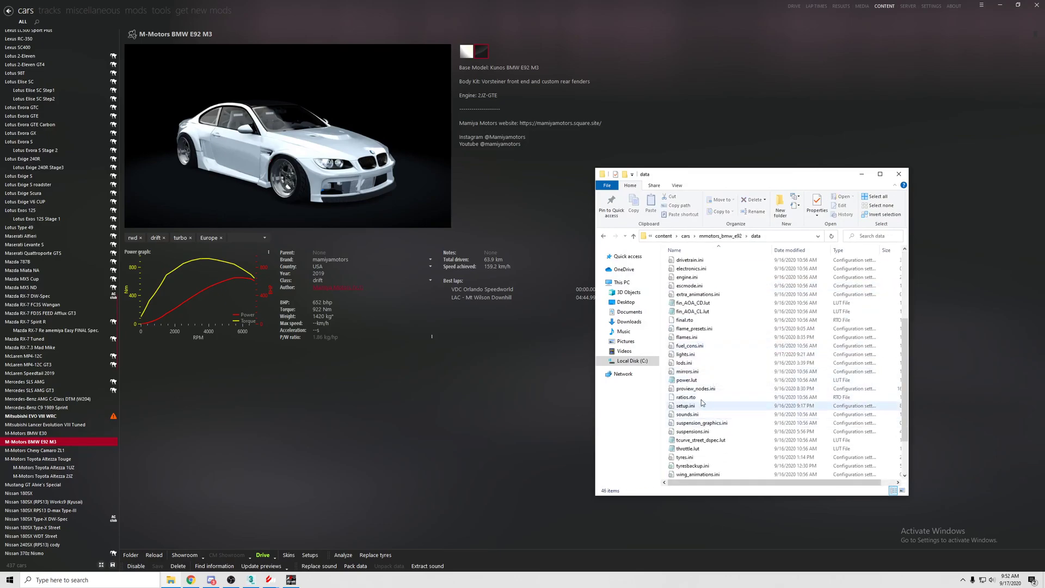
left_click(710, 355)
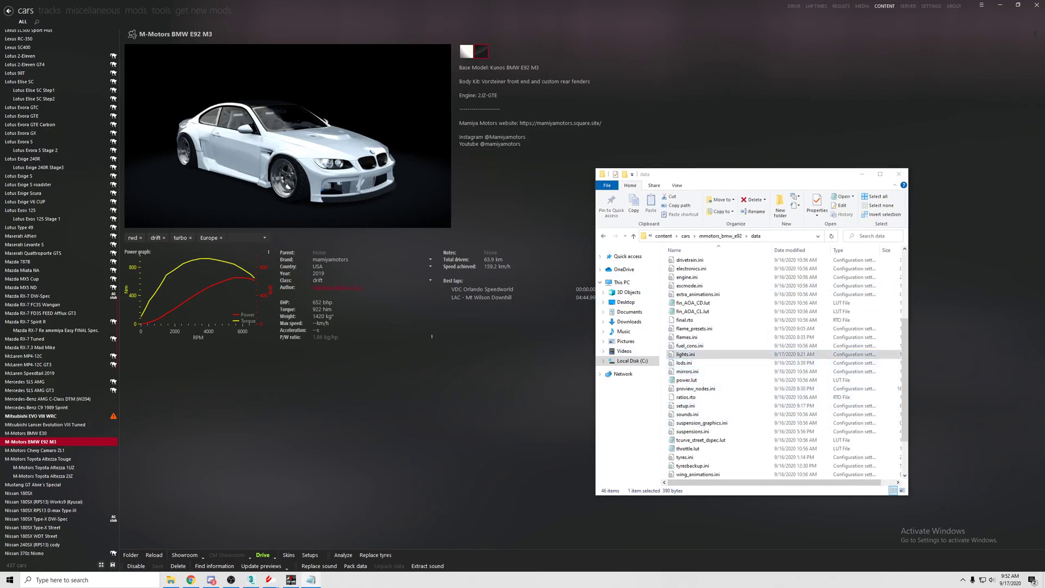
key("Return")
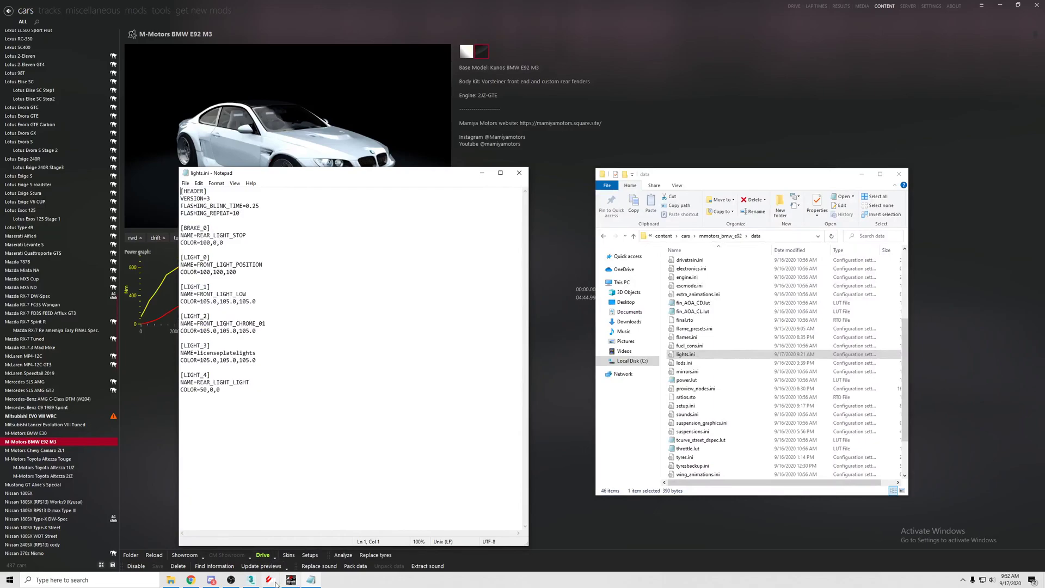
- Append [LIGHT_5] with NAME=FRONTLED and COLOR=100,100,100 after the last light, then save
left_click(327, 543)
left_click(262, 235)
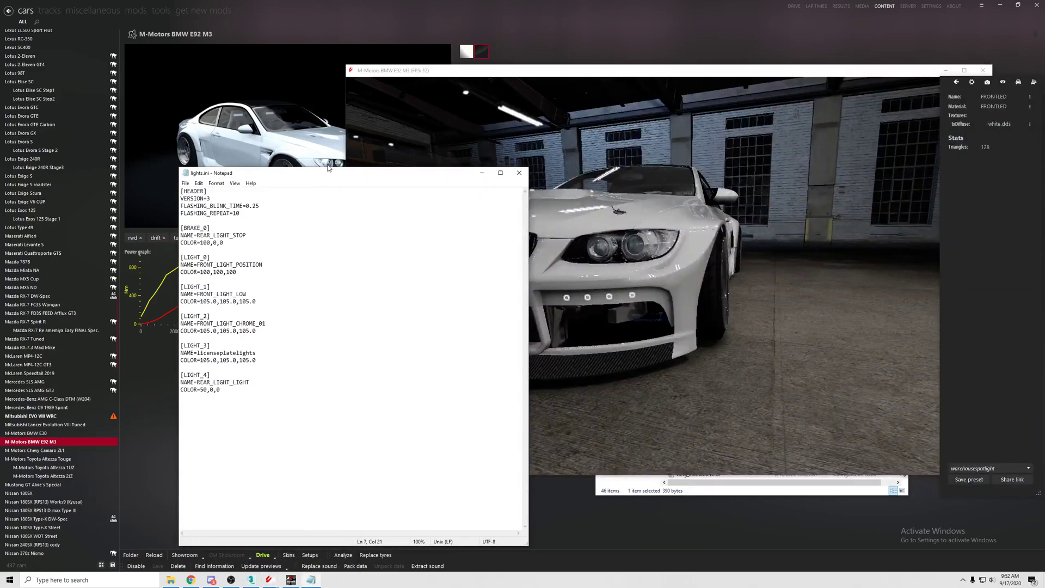
left_click_drag(329, 167, 219, 118)
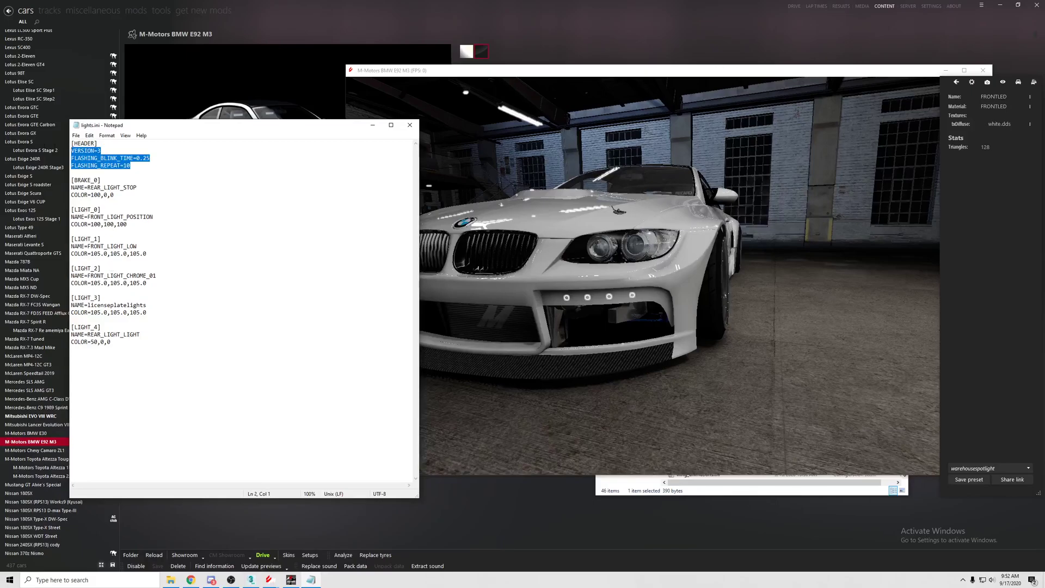
left_click_drag(129, 172, 82, 142)
left_click(148, 184)
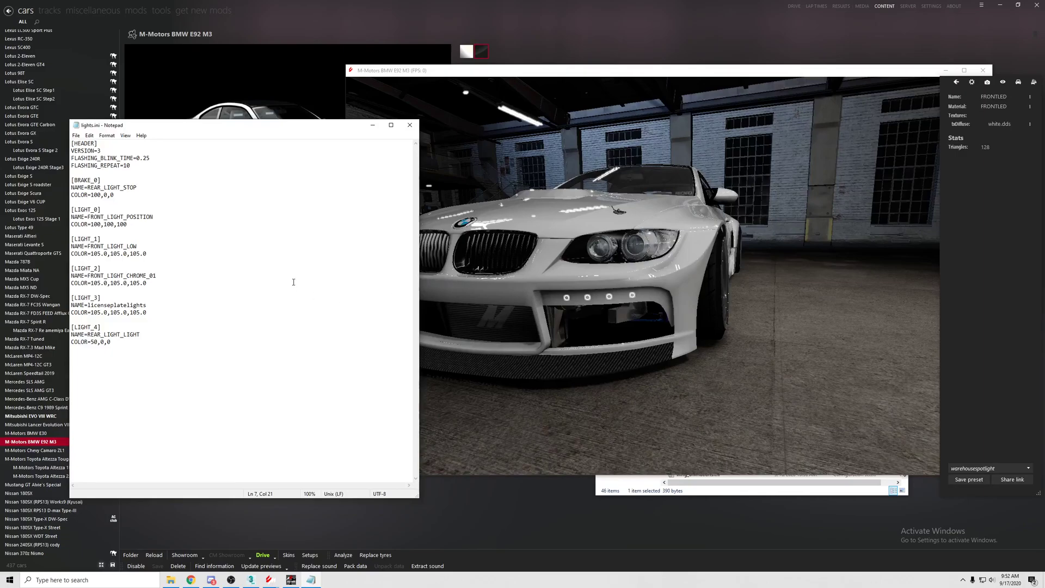
left_click(122, 343)
key("Return")
key("Return")
type("LIGHT_0")
type("] N")
type("AME=F")
type("RONTLED")
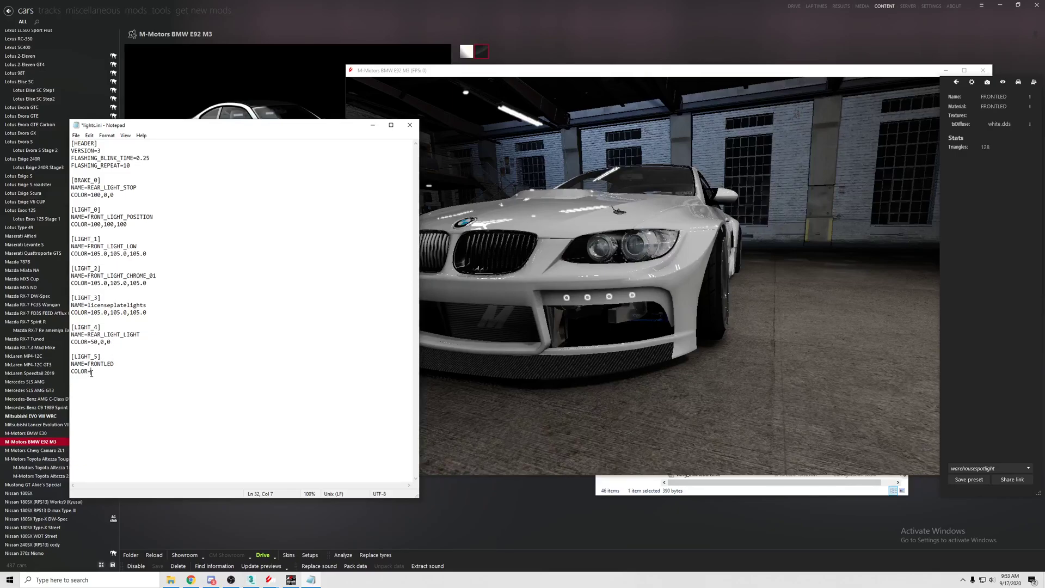
type("100")
key("BackSpace")
type("00,100")
key("ctrl+s")
- Turn on the car's lights in the showroom and orbit to a front three-quarter view
left_click(1019, 82)
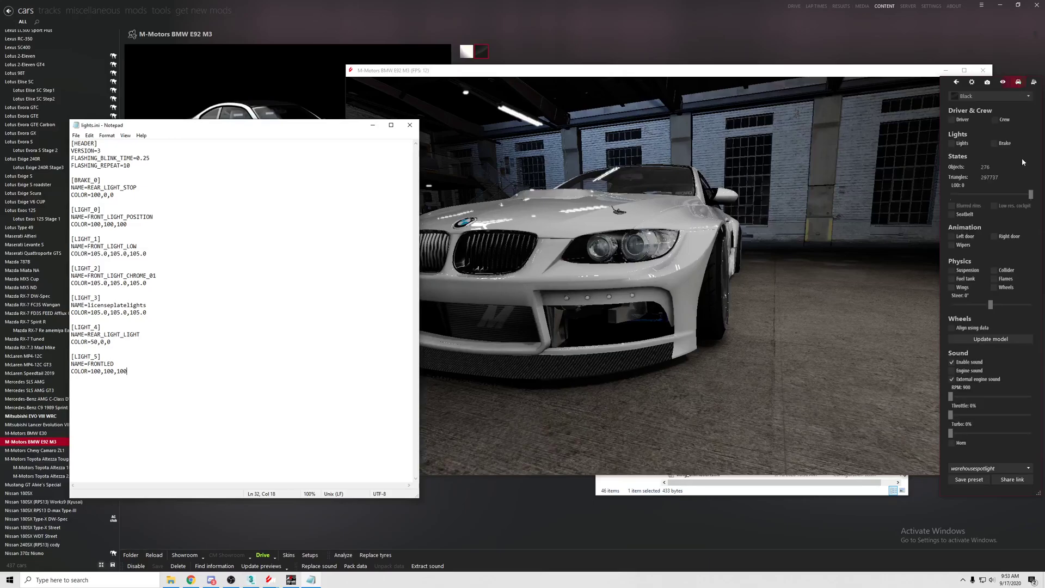
left_click(964, 143)
left_click_drag(580, 271, 588, 272)
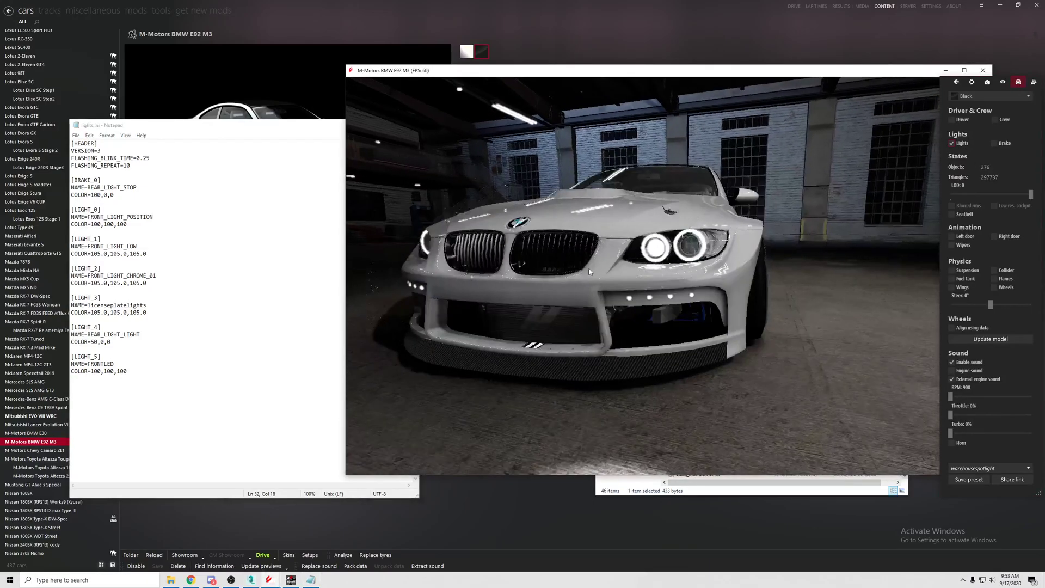
scroll(809, 285, "up", 5)
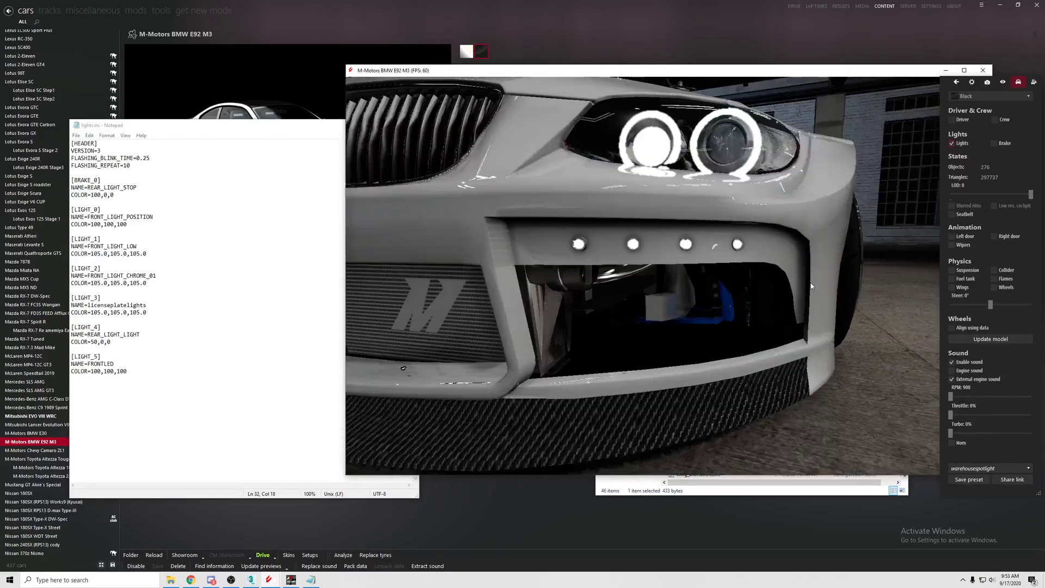
scroll(811, 287, "down", 5)
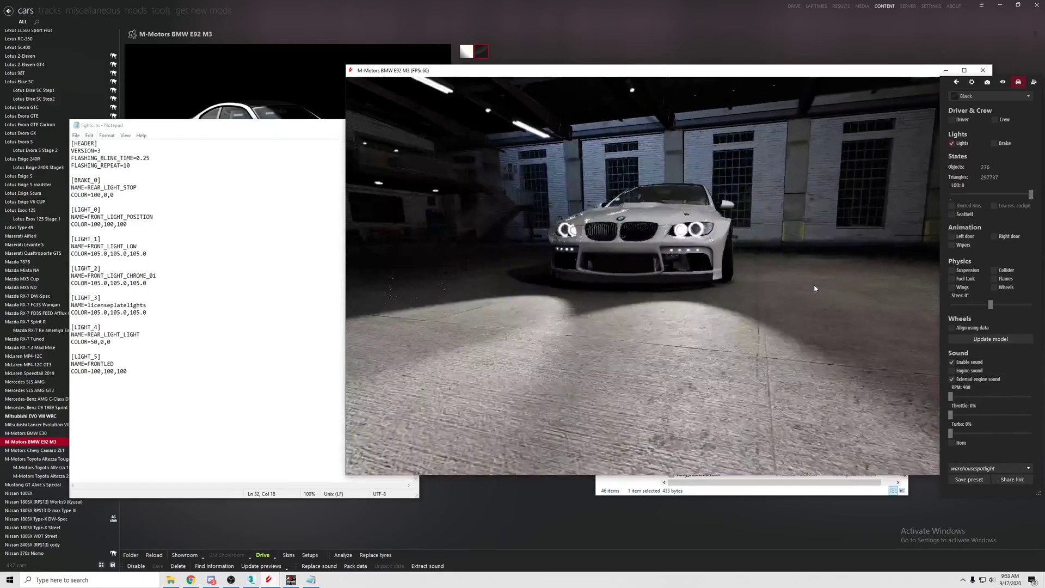
mouse_move(833, 299)
left_mouse_down()
mouse_move(850, 297)
mouse_move(787, 290)
left_mouse_up()
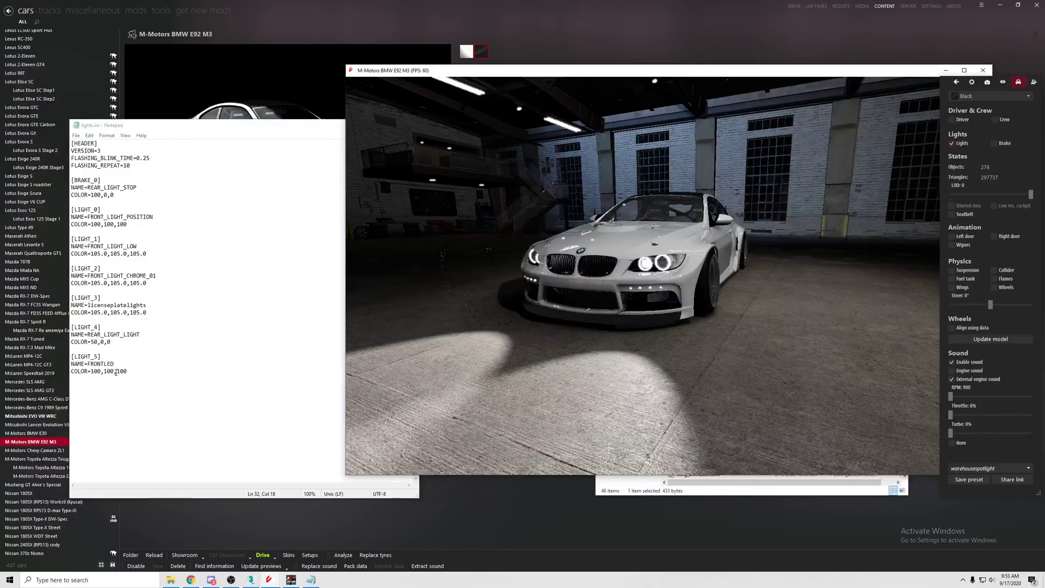
- Experiment with LIGHT_5's COLOR values, saving and checking the bumper dots in the showroom
left_click_drag(116, 371, 105, 371)
key("BackSpace")
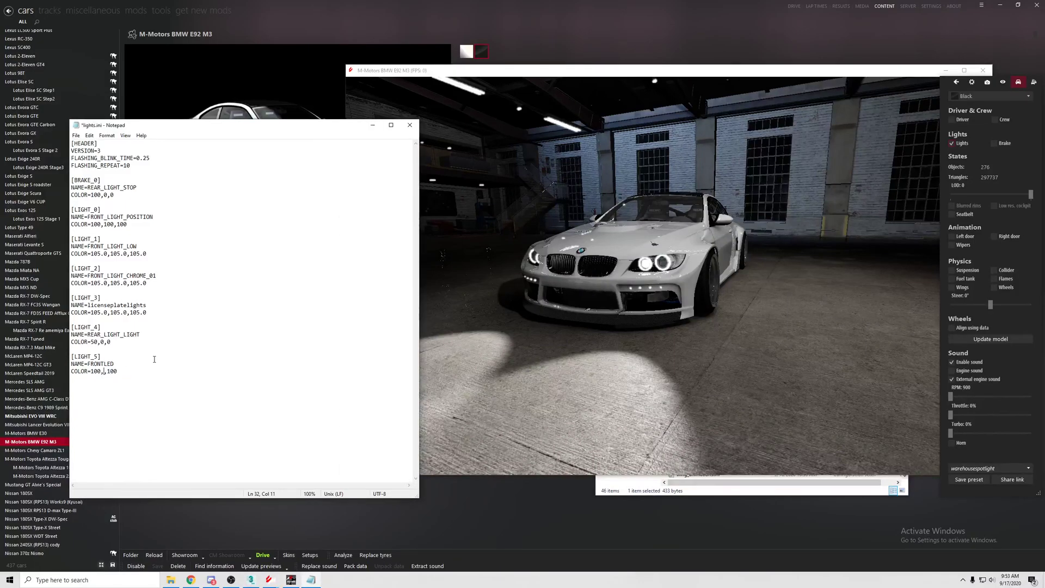
key("ctrl+s")
left_click_drag(119, 371, 108, 371)
key("BackSpace")
left_click(538, 339)
scroll(538, 339, "up", 3)
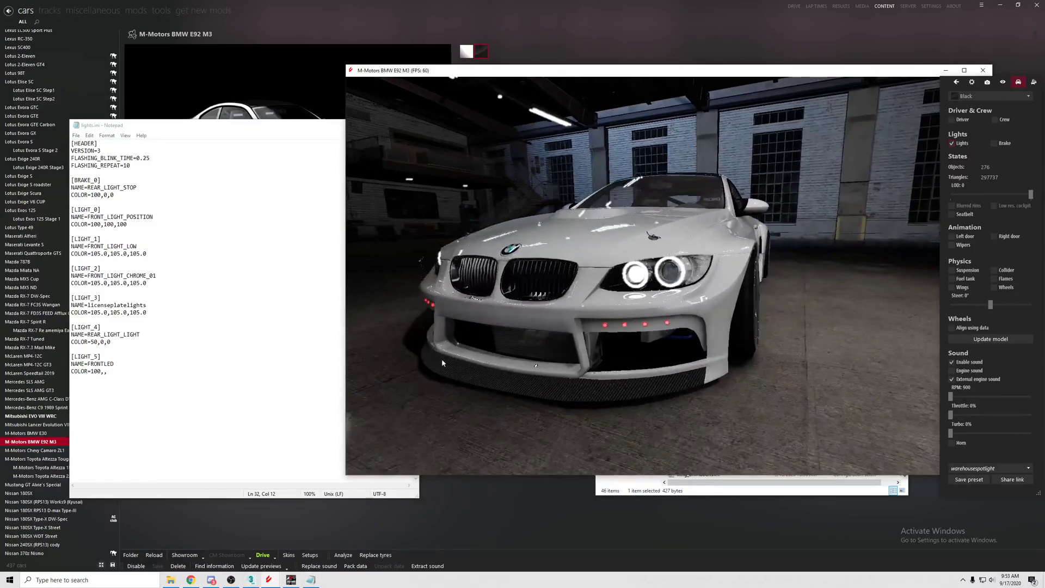
- Restore FRONTLED's COLOR to 100,100,100 and view the white bumper dots from front and left
left_click(311, 580)
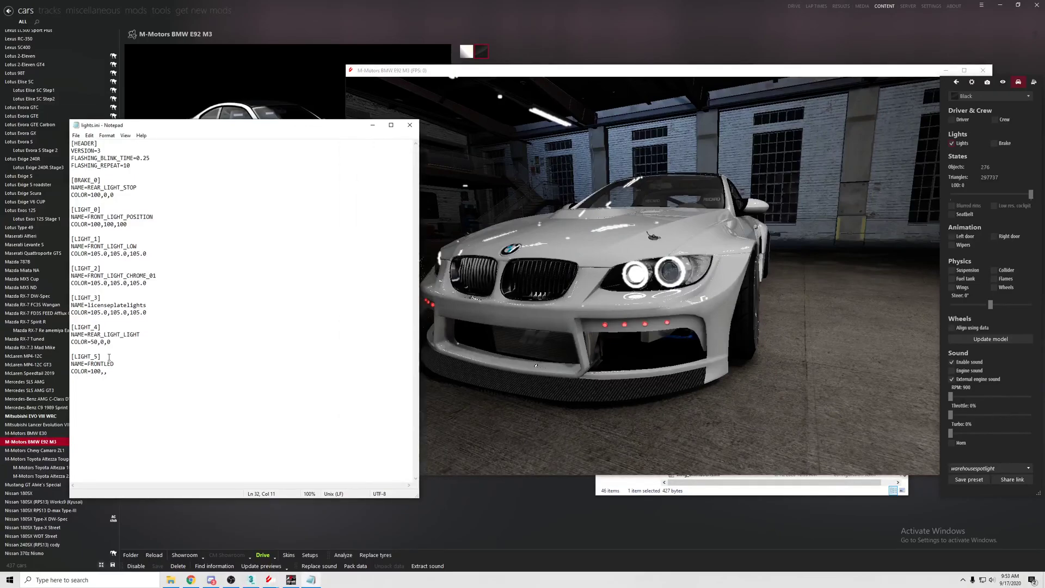
type("100,")
type("10")
type("0")
key("BackSpace")
key("BackSpace")
left_click_drag(595, 373, 506, 374)
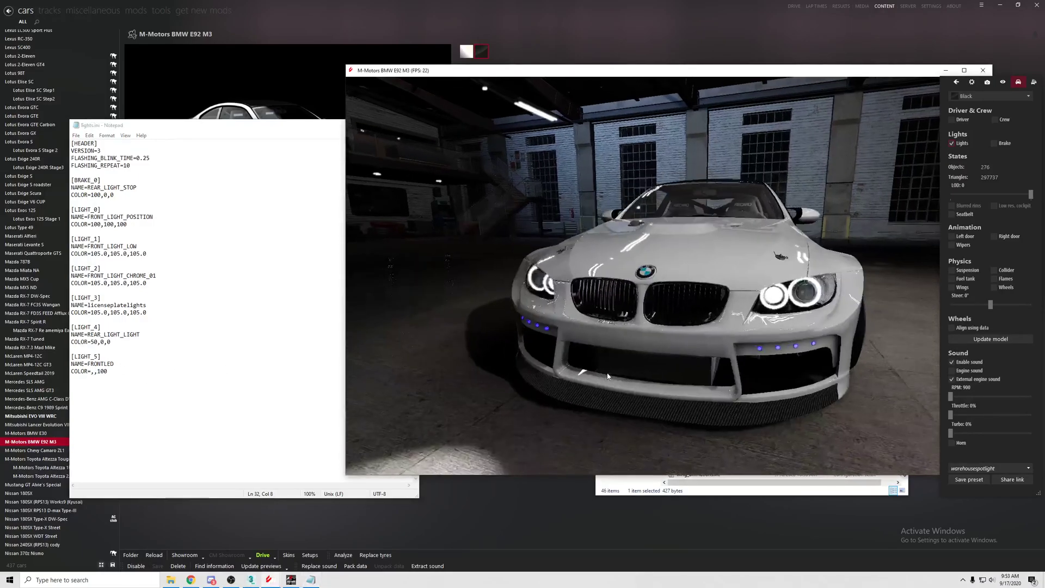
left_click(90, 373)
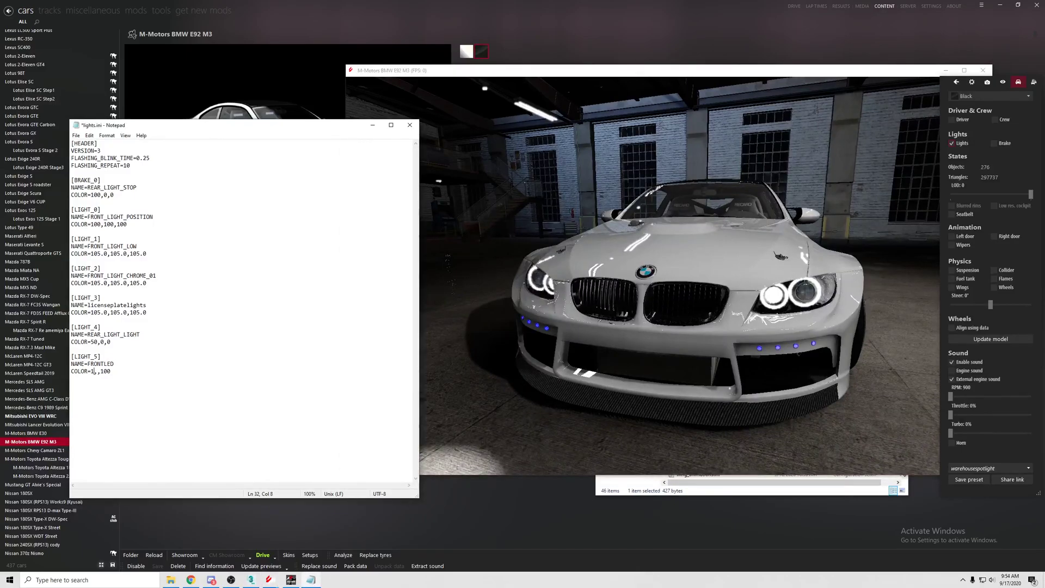
type("100,")
type("100")
left_click_drag(717, 356, 697, 362)
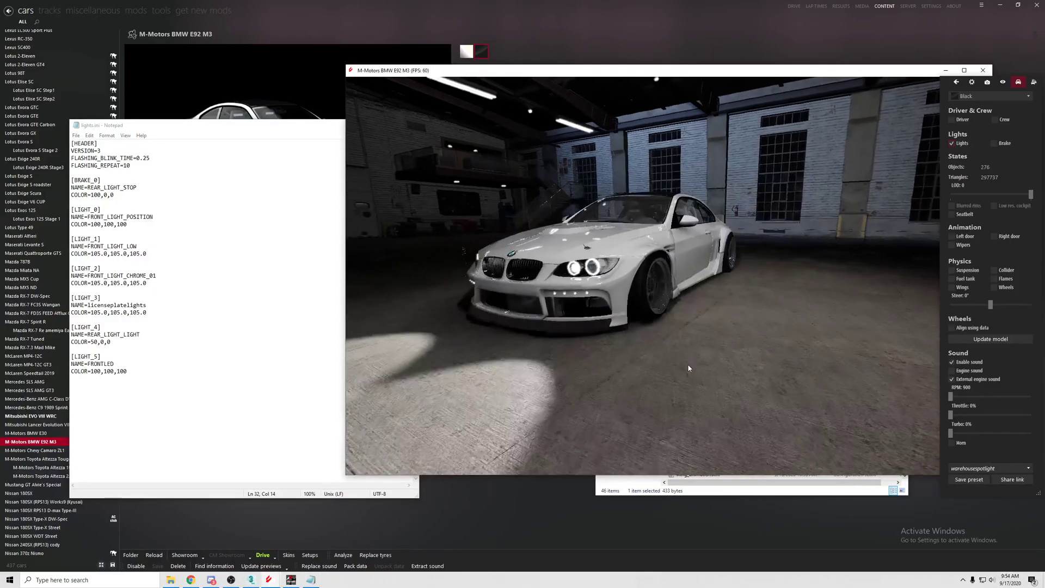
left_click(265, 231)
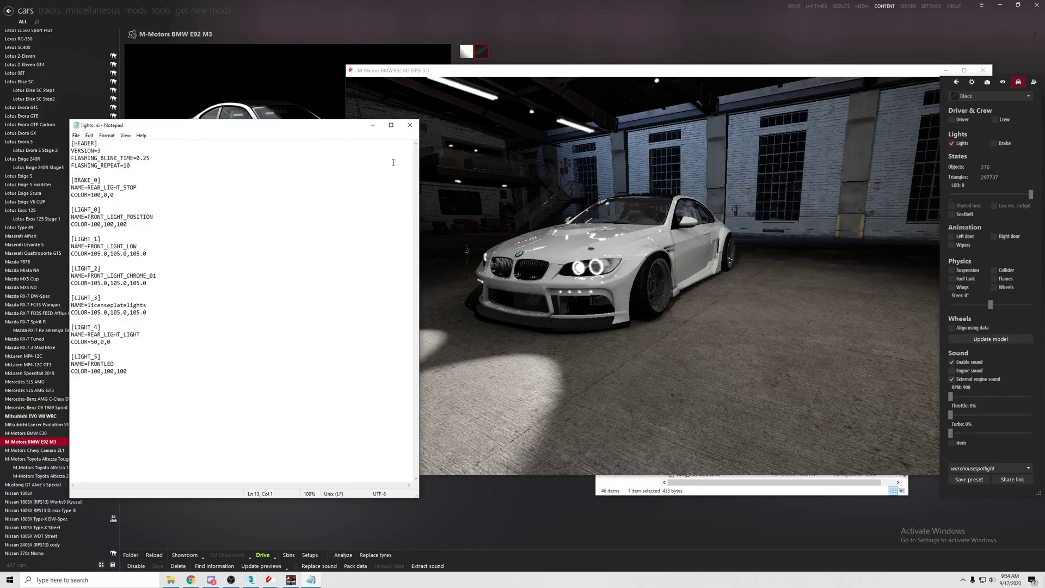
left_click_drag(326, 130, 305, 136)
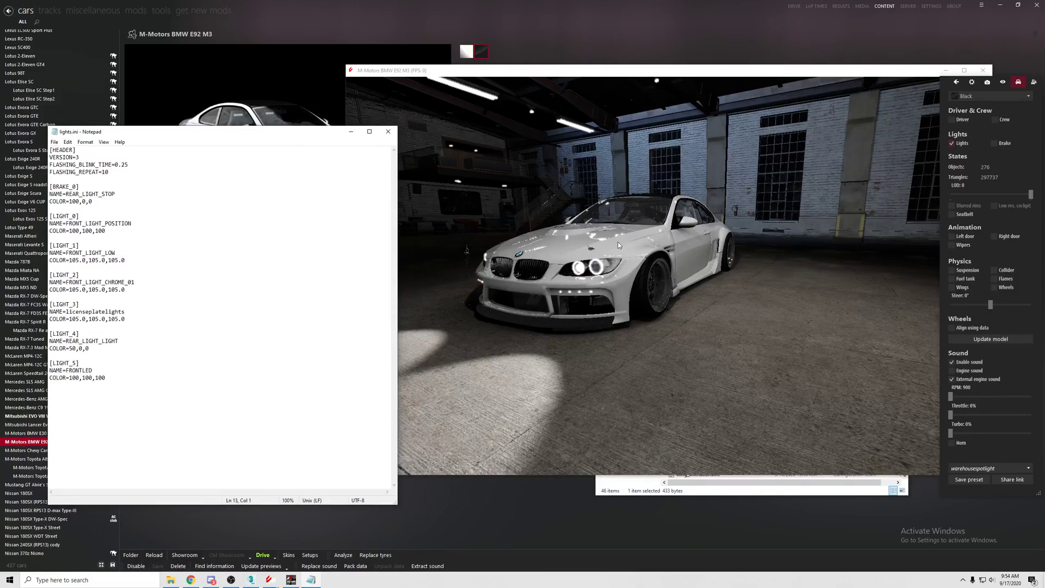
mouse_move(618, 242)
left_mouse_down()
mouse_move(710, 215)
mouse_move(788, 218)
mouse_move(634, 225)
mouse_move(787, 223)
left_mouse_up()
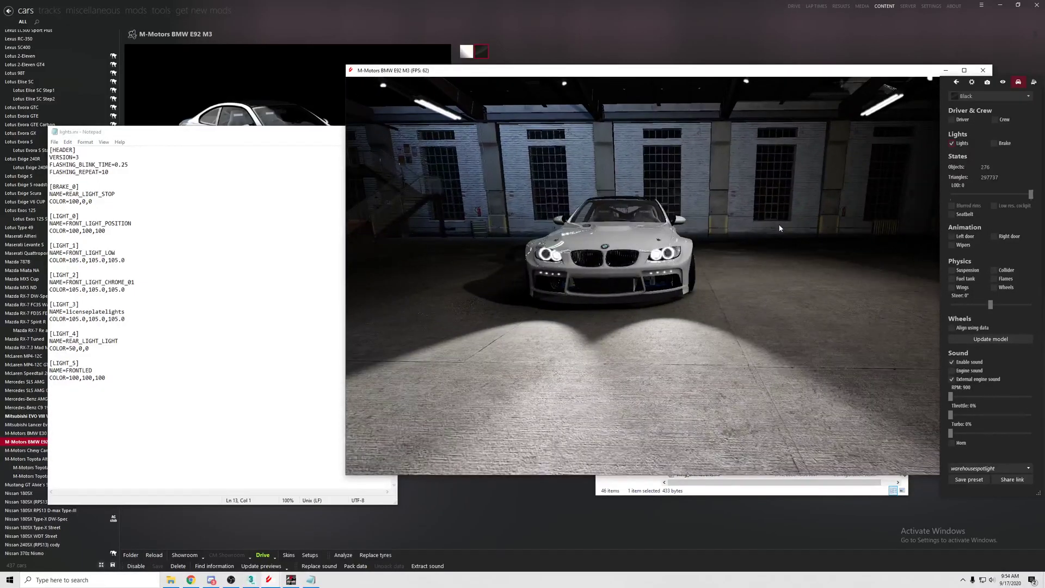
scroll(772, 219, "up", 5)
scroll(770, 217, "up", 3)
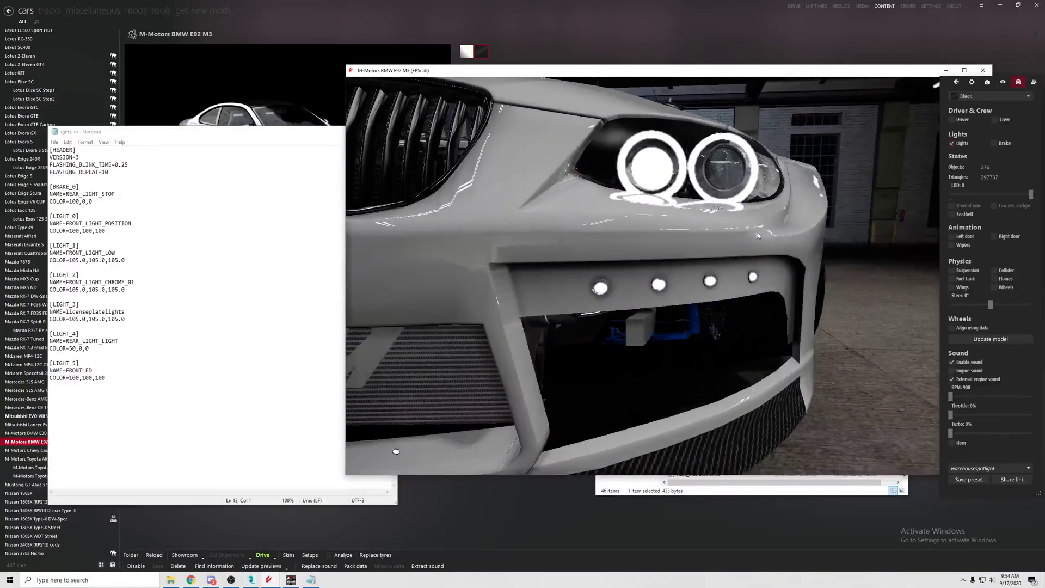
left_click_drag(759, 236, 615, 273)
left_click_drag(682, 258, 725, 269)
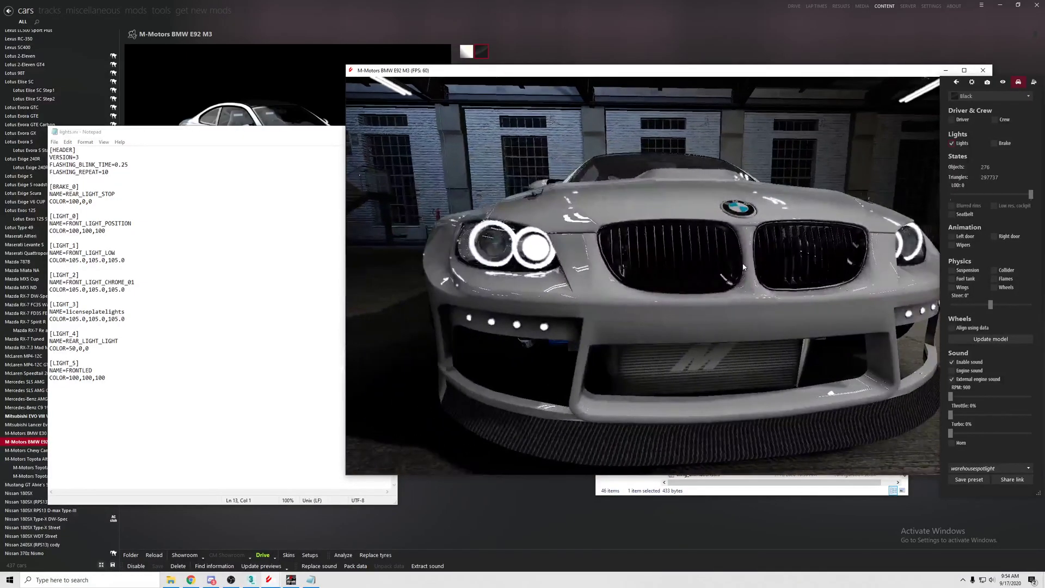
scroll(725, 268, "down", 3)
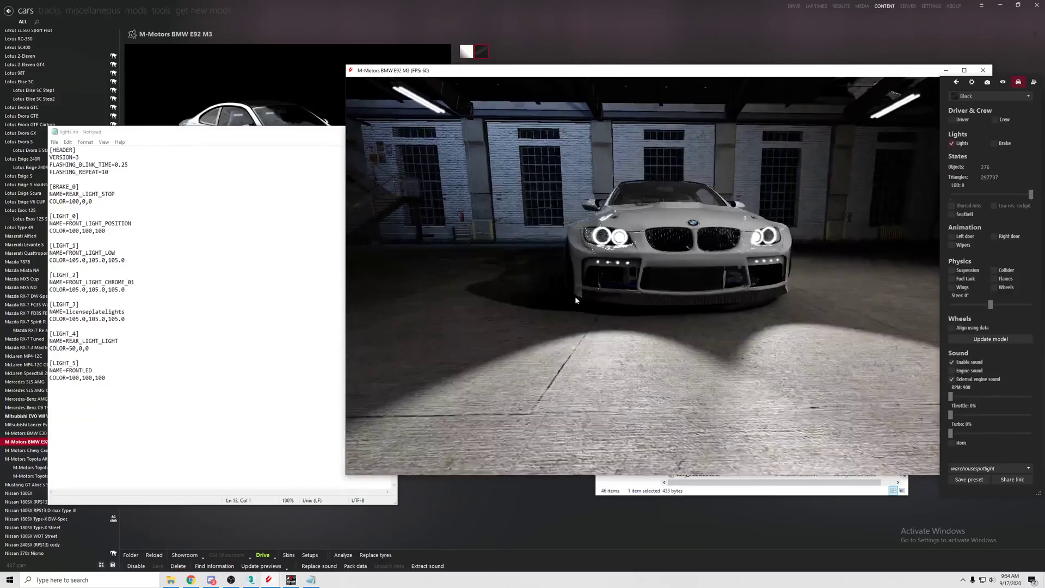
mouse_move(575, 297)
left_mouse_down()
mouse_move(824, 308)
mouse_move(791, 283)
mouse_move(817, 280)
mouse_move(497, 281)
left_mouse_up()
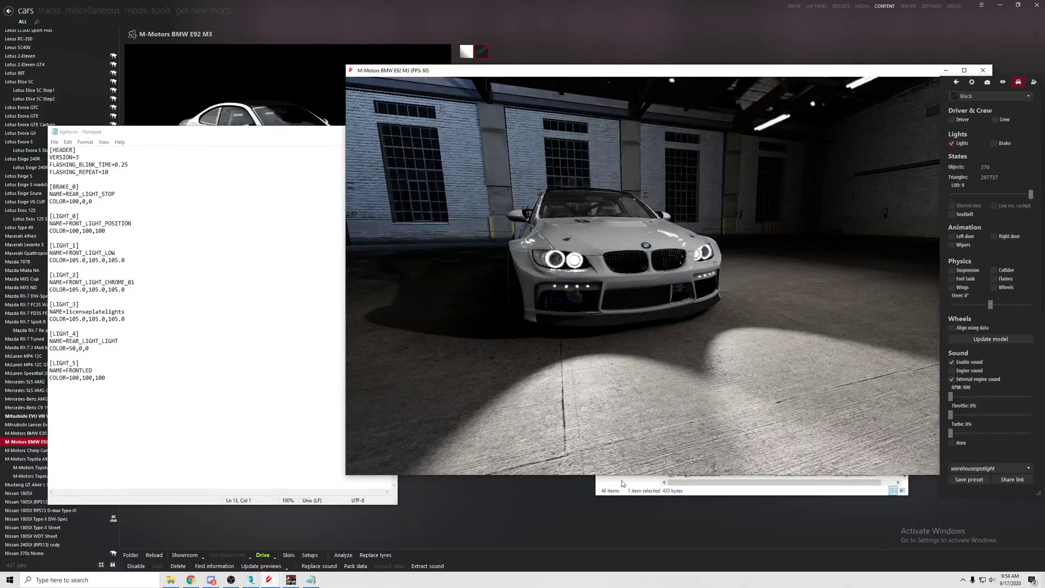
- Browse from the data folder into the extension folder and open ext_config.ini in Notepad
left_click(670, 491)
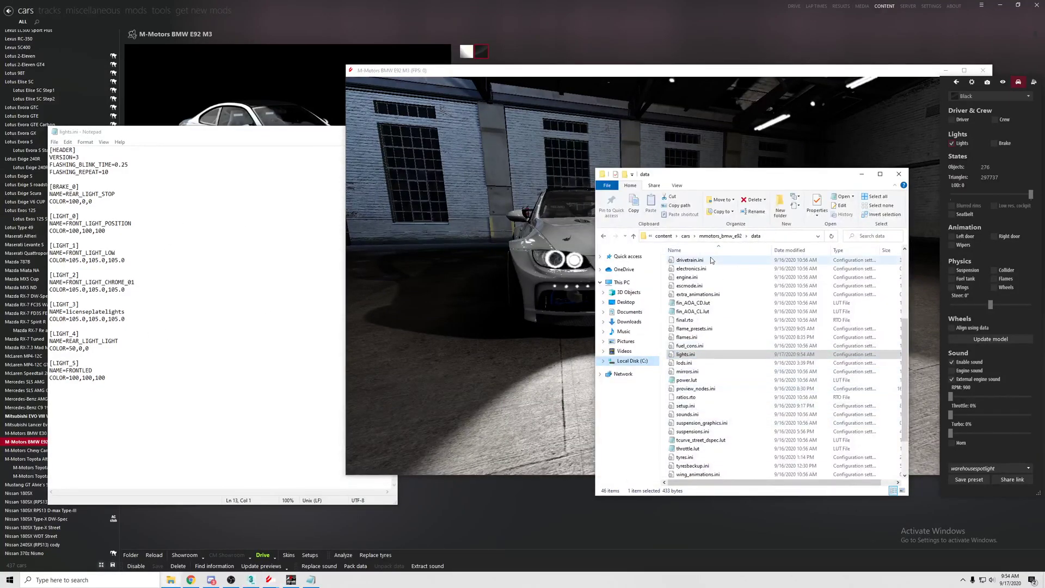
left_click(717, 238)
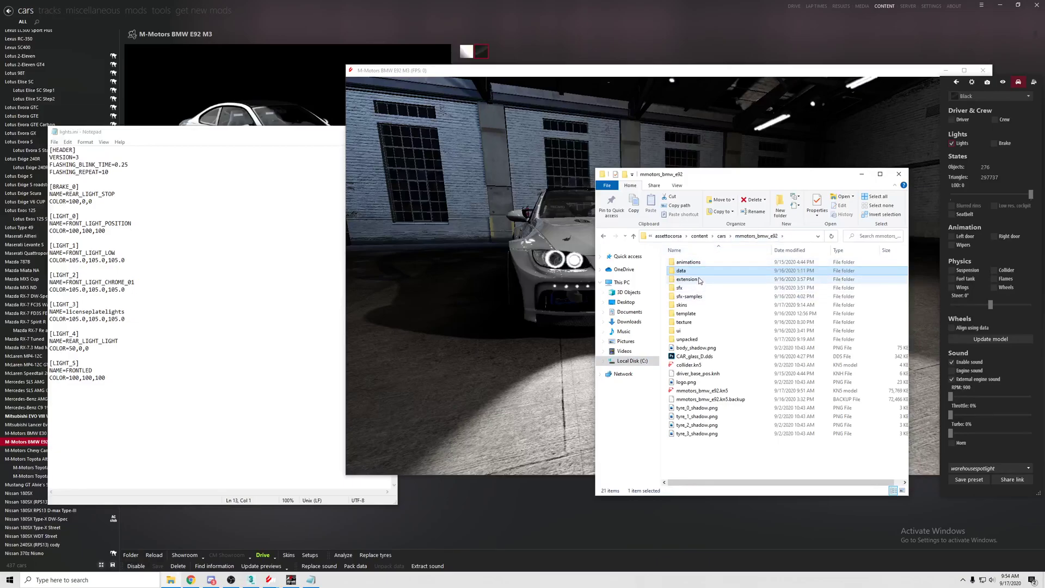
double_click(715, 280)
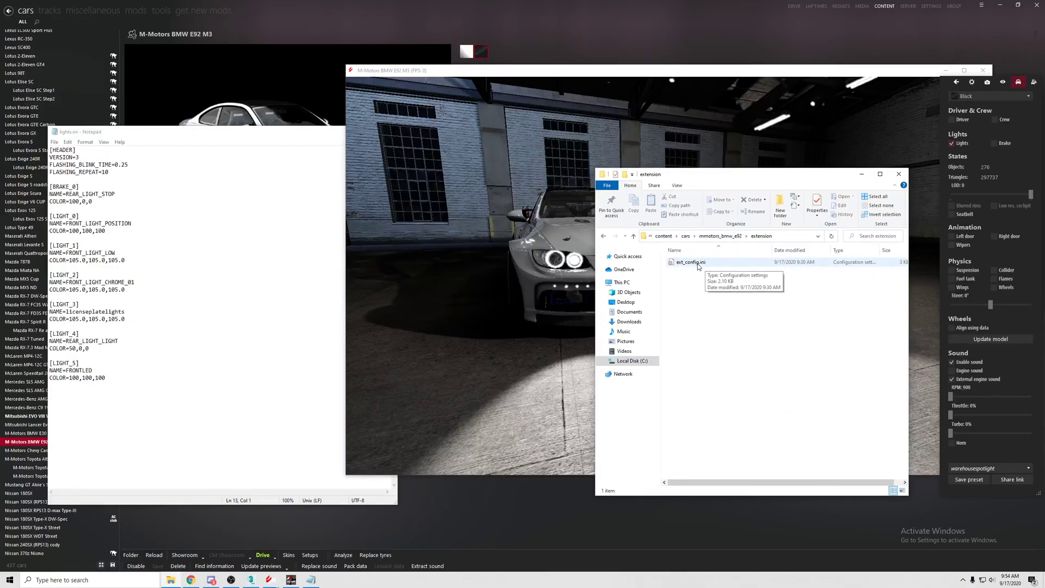
double_click(708, 264)
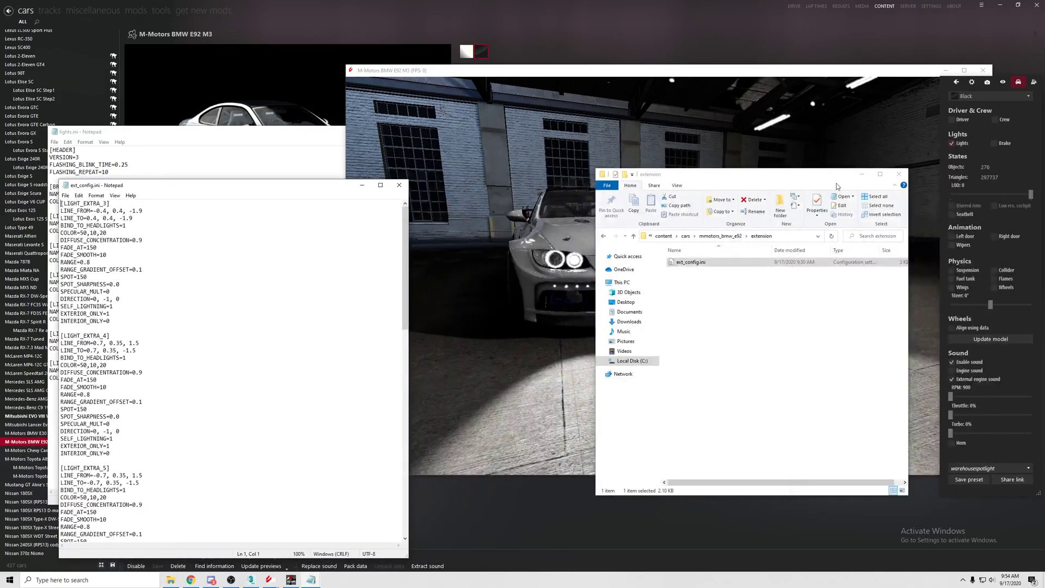
left_click(861, 174)
scroll(196, 292, "down", 10)
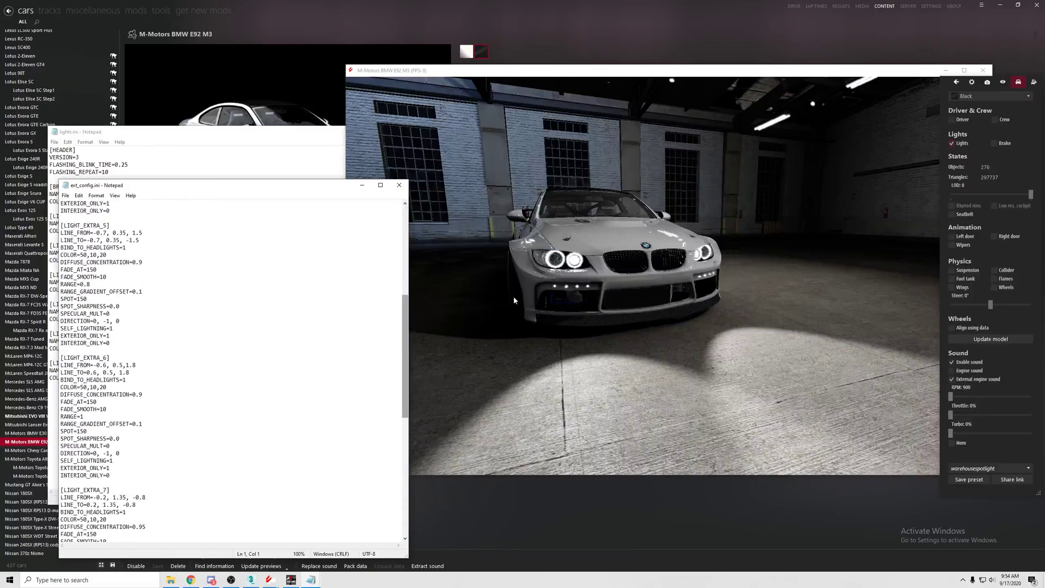
left_click(629, 283)
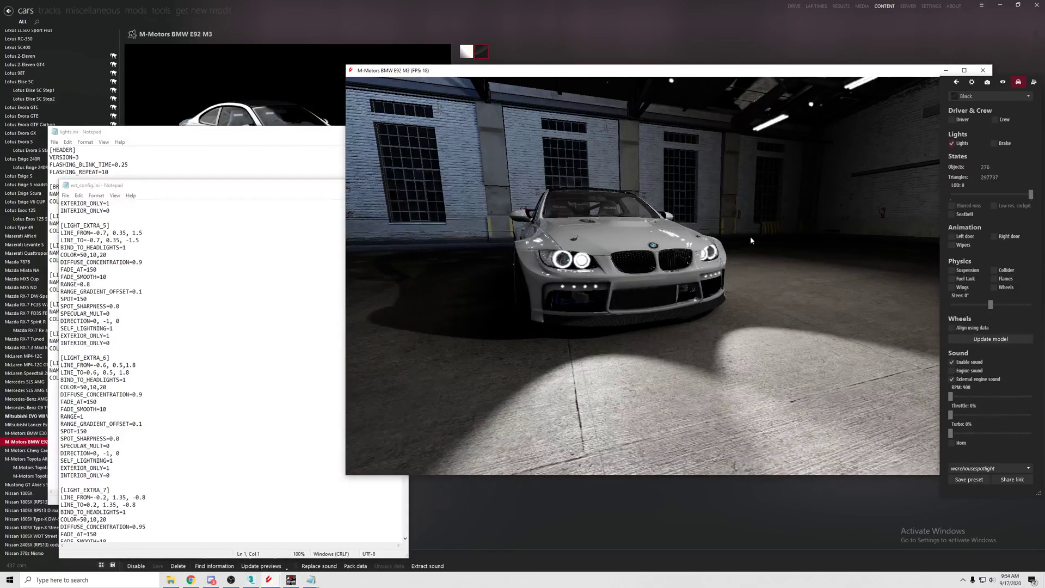
- Close CM Showroom and start a Drive session with the BMW E92 M3 at Proving Ground
left_click(981, 72)
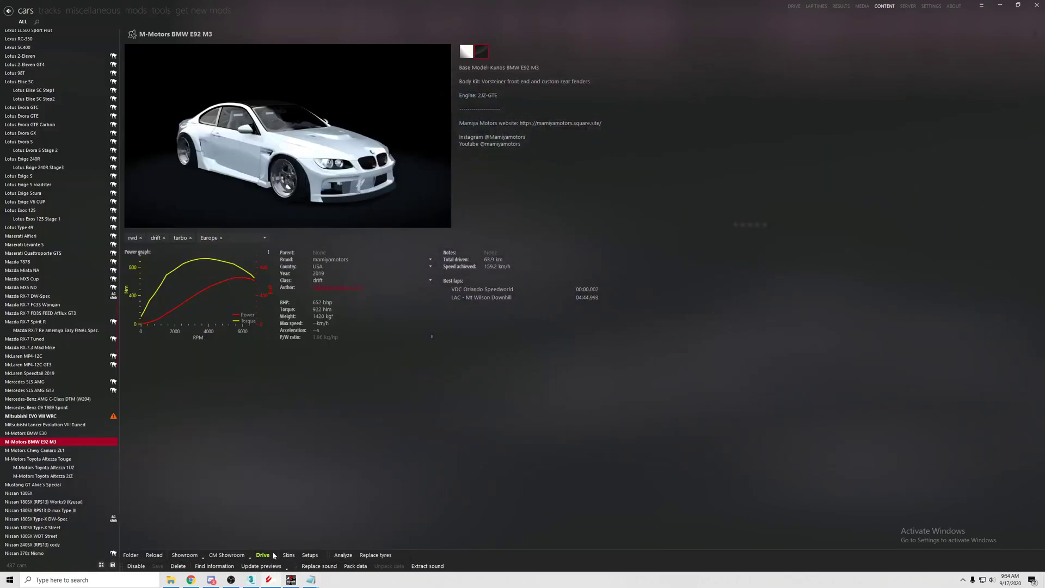
left_click(270, 566)
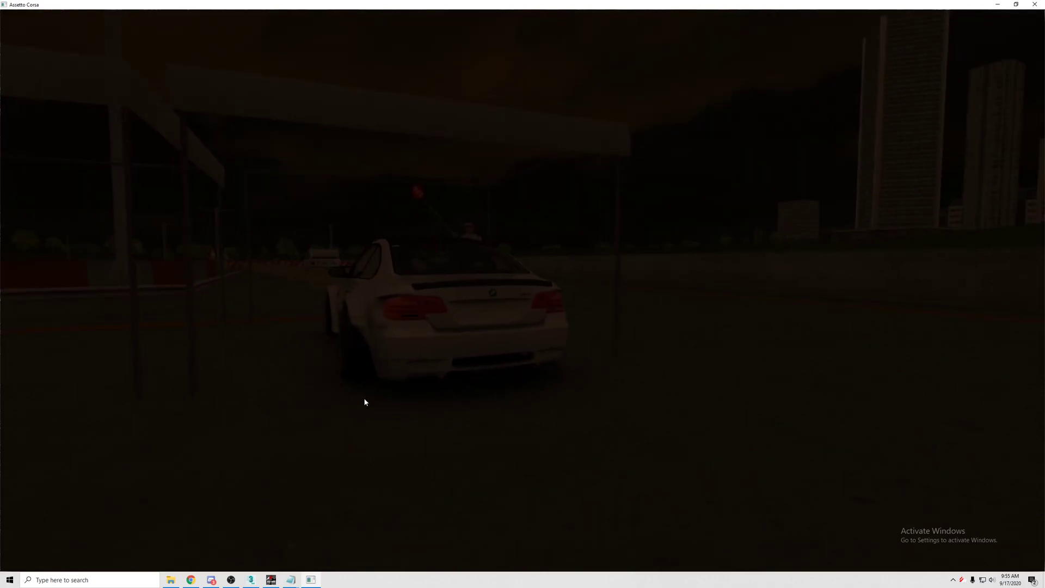
- Turn on the BMW's lights with the H key to show halo rings, bumper LEDs and underglow
key("h")
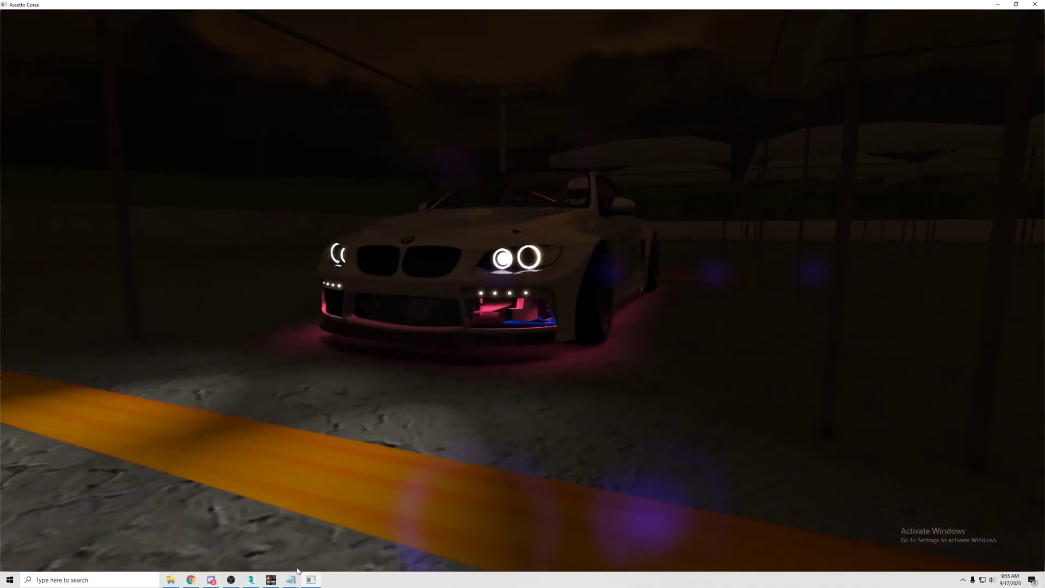
- Duplicate the EMISSIVE_EXTRA_A_0 section of ext_config.ini below the last section
mouse_move(292, 580)
left_click(314, 540)
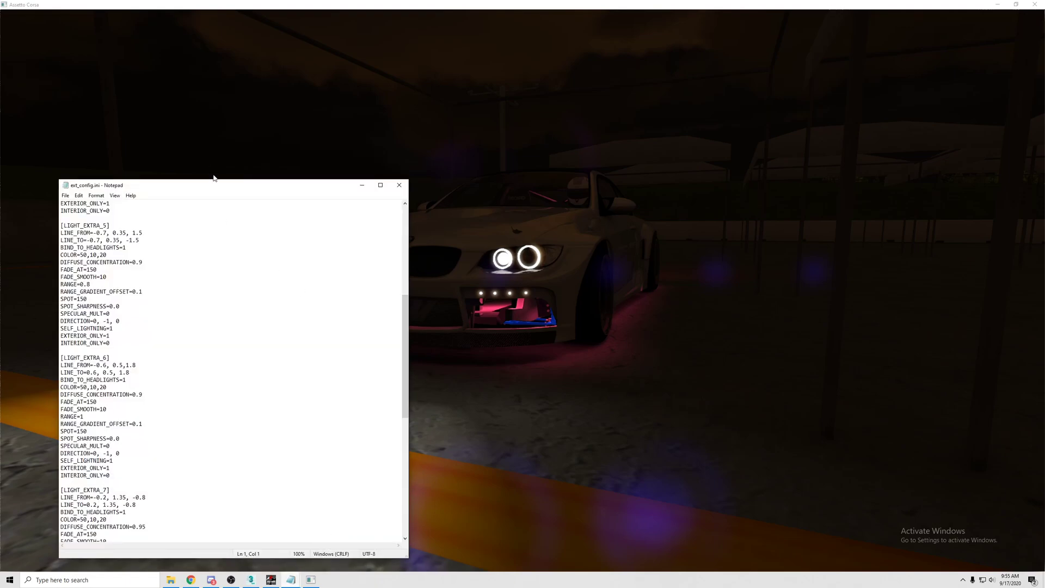
left_click_drag(221, 186, 224, 171)
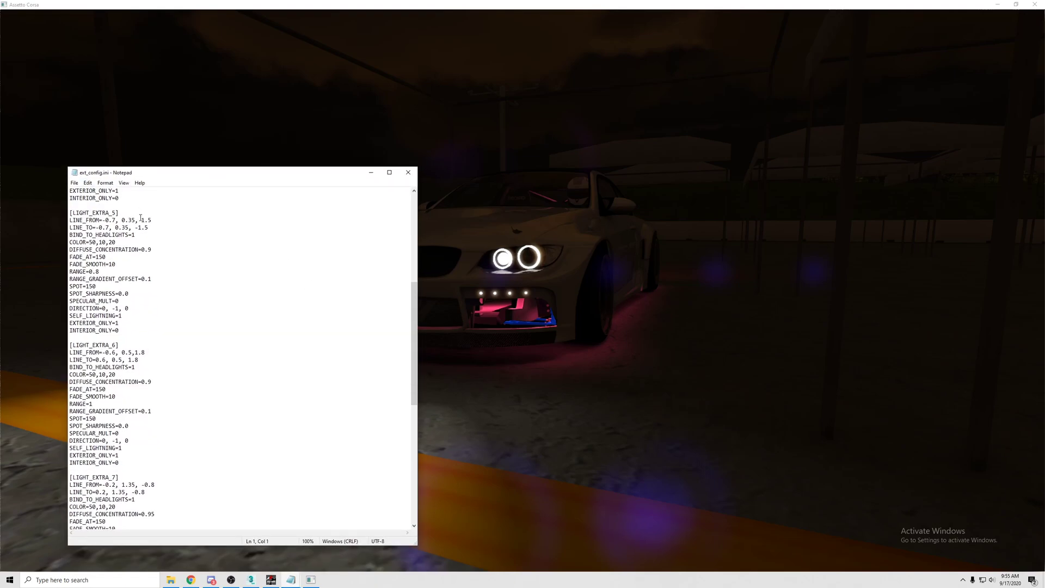
scroll(158, 440, "down", 5)
scroll(170, 439, "down", 10)
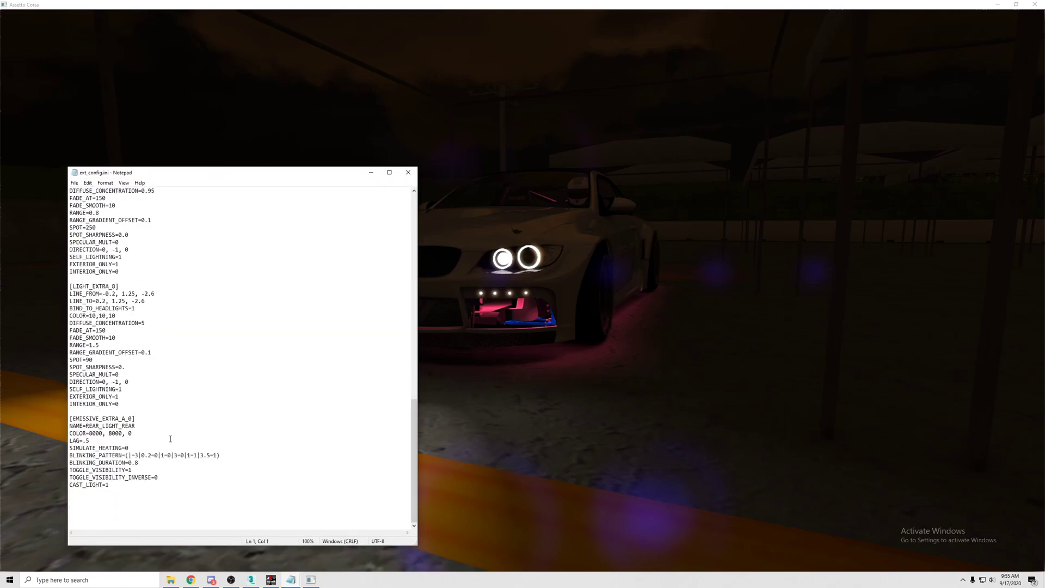
left_click_drag(126, 490, 27, 422)
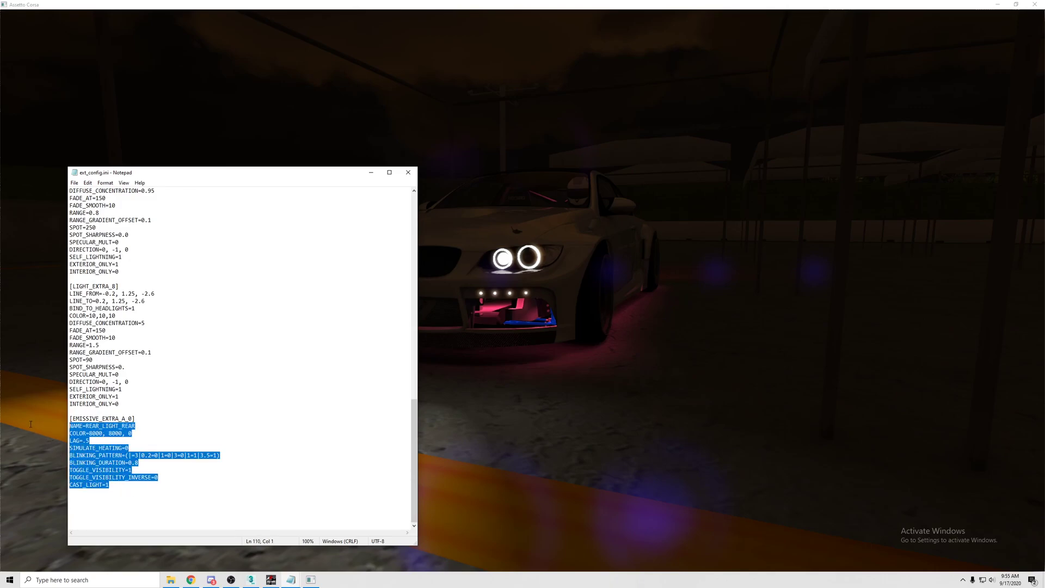
key("ctrl+c")
left_click(116, 484)
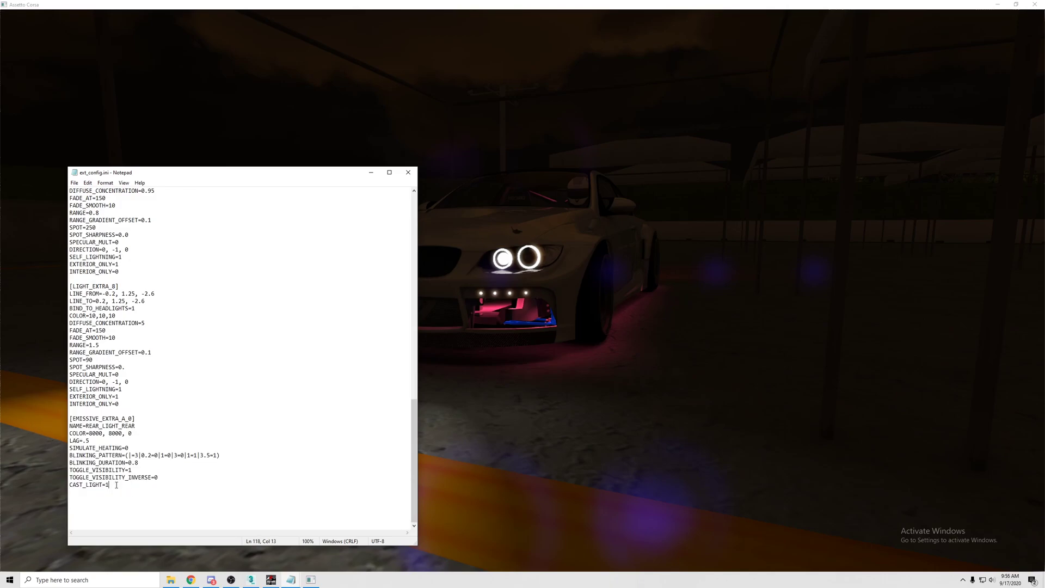
key("Return")
key("Return")
key("ctrl+v")
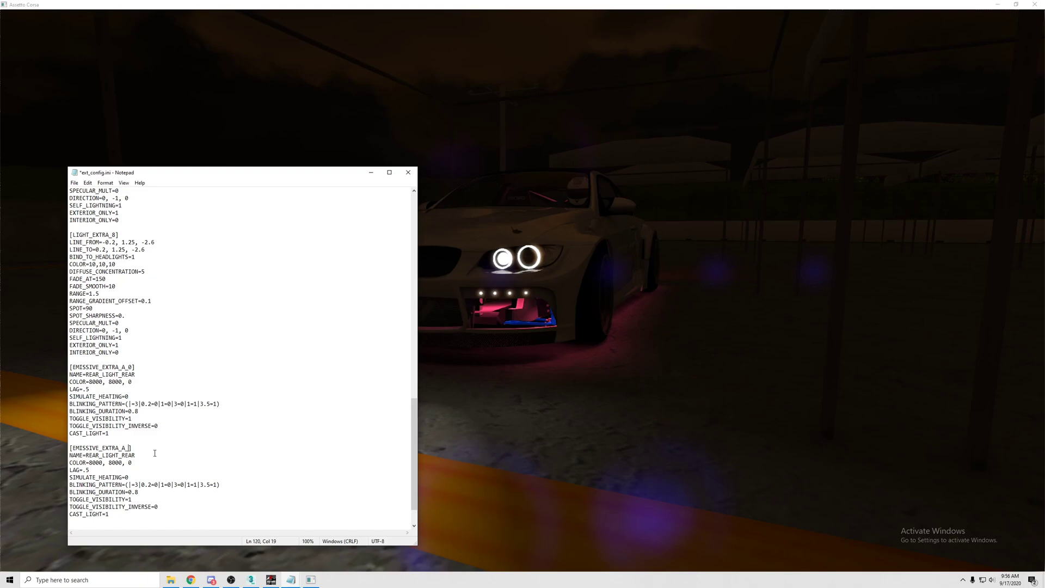
type("1")
- Rename the duplicated entry's light to FRONTLED, save, and watch the bumper LEDs in game
left_click_drag(134, 454, 96, 454)
type("FRONTLED")
key("ctrl+s")
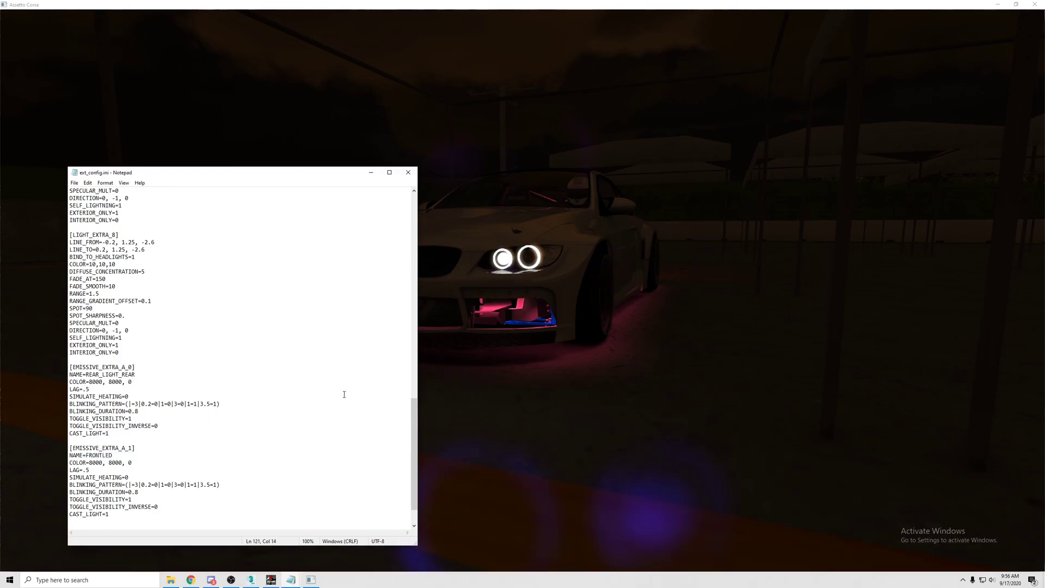
left_click(493, 372)
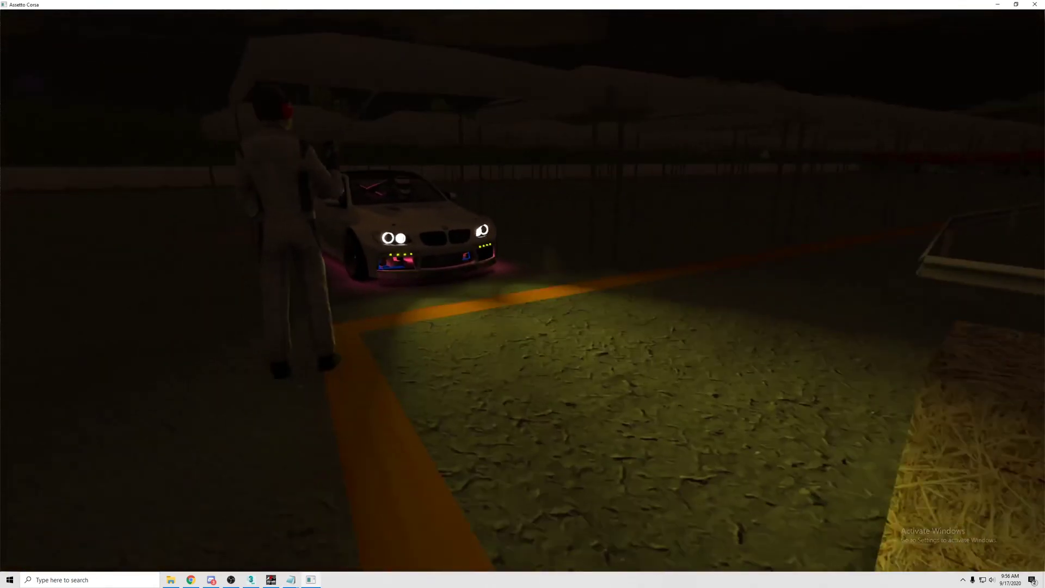
- Dim the FRONTLED colour by trimming zeros from its red and green values, then check in game
key("alt+Tab")
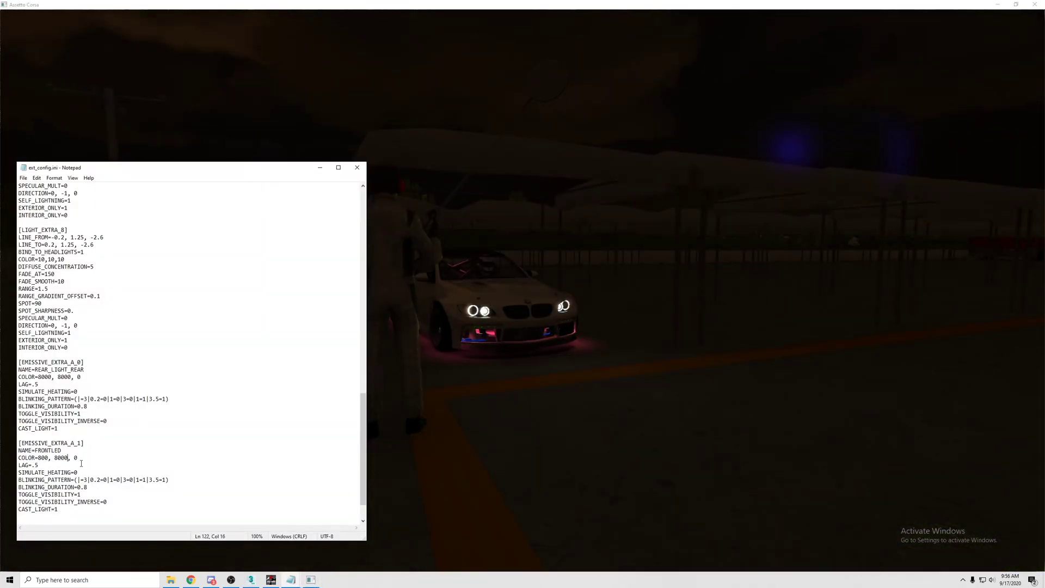
key("Right")
key("Right")
key("Right")
key("BackSpace")
key("ctrl+s")
key("BackSpace")
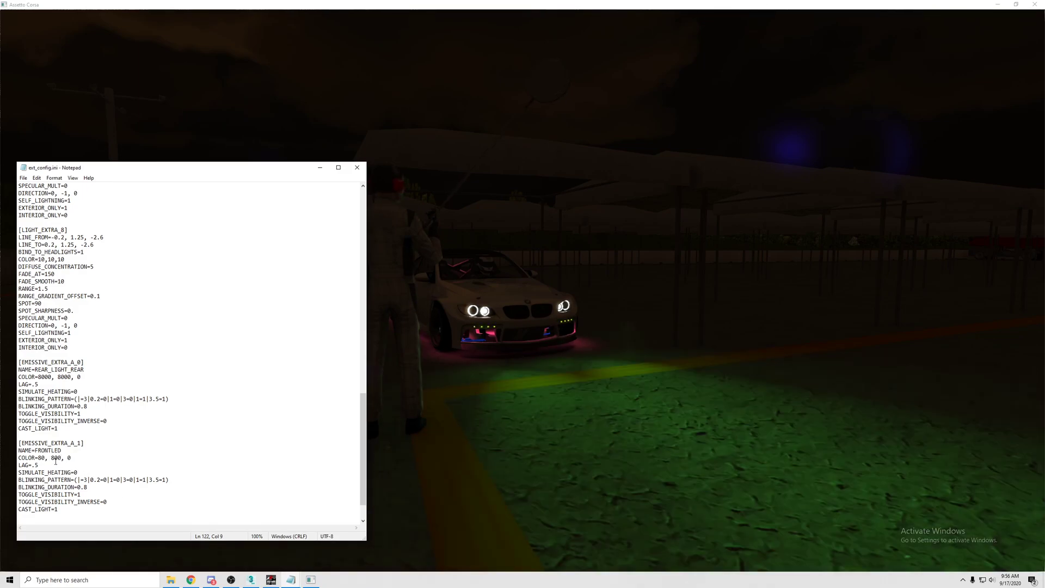
left_click(60, 459)
key("BackSpace")
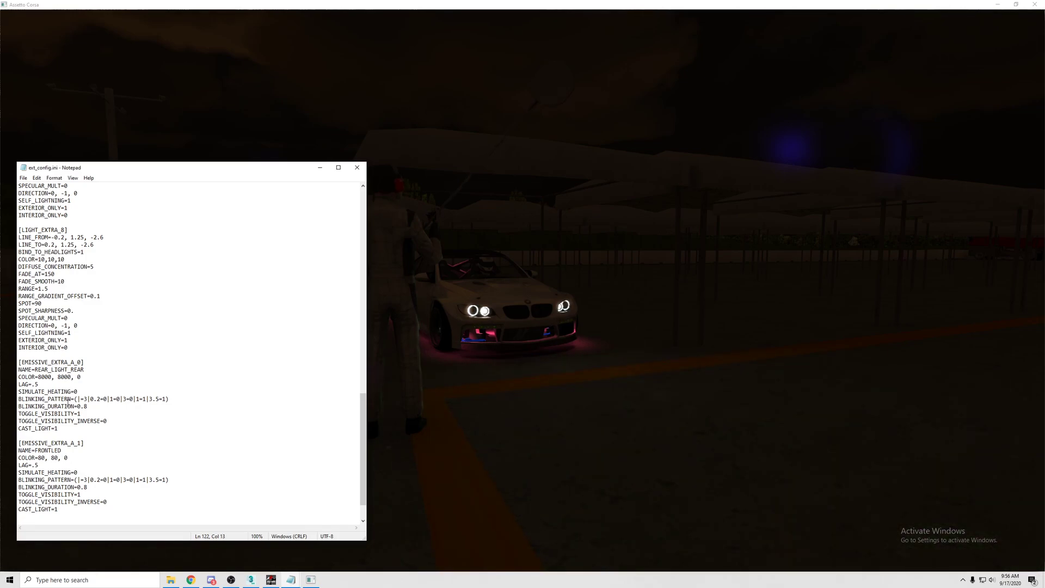
left_click(512, 390)
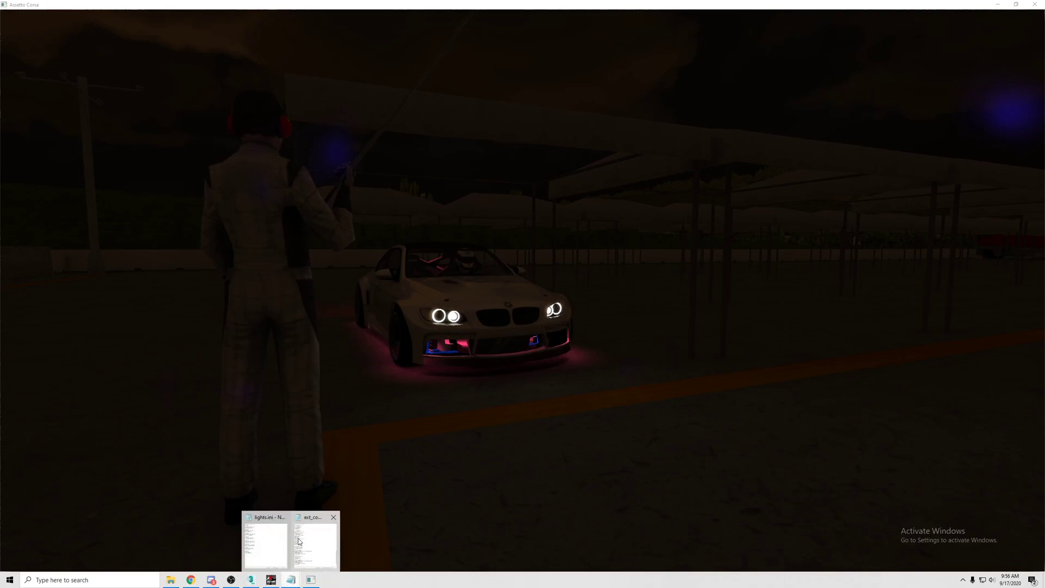
- Save the FRONTLED colour as 900, 900, 0 and close ext_config.ini
left_click(299, 541)
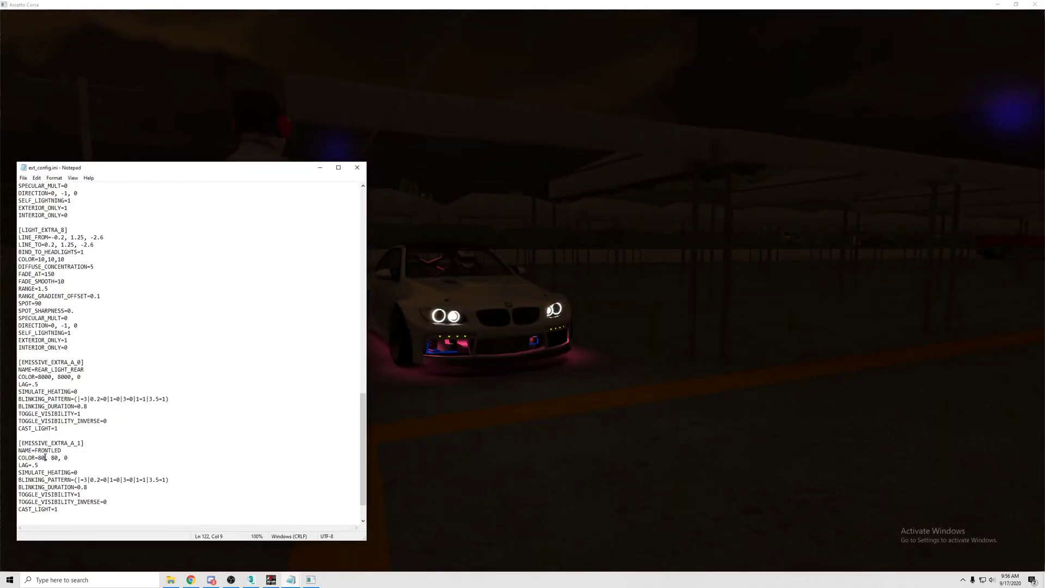
key("BackSpace")
type("900")
key("ctrl+s")
key("BackSpace")
key("BackSpace")
type("900")
key("ctrl+s")
left_click(356, 168)
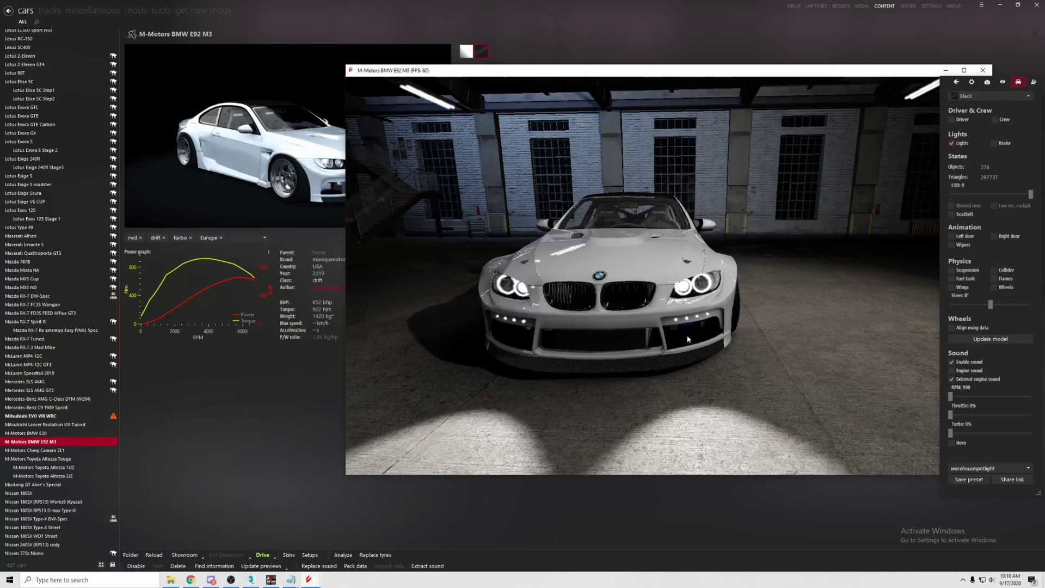
- Orbit the showroom view from the lit front bumper LEDs around to a front-left view
left_click_drag(673, 312, 716, 311)
scroll(716, 311, "up", 5)
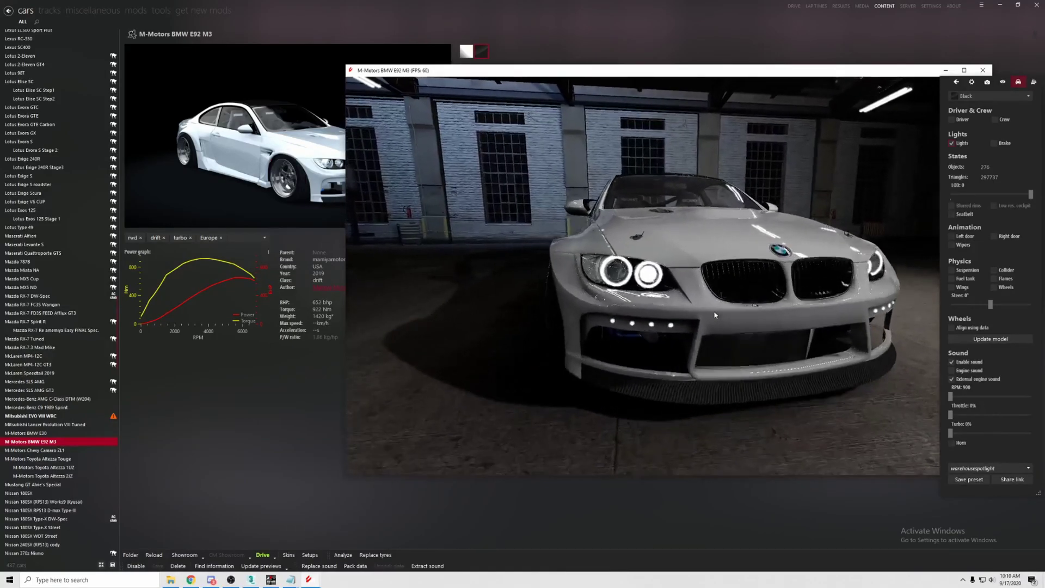
scroll(714, 311, "up", 3)
scroll(714, 310, "up", 3)
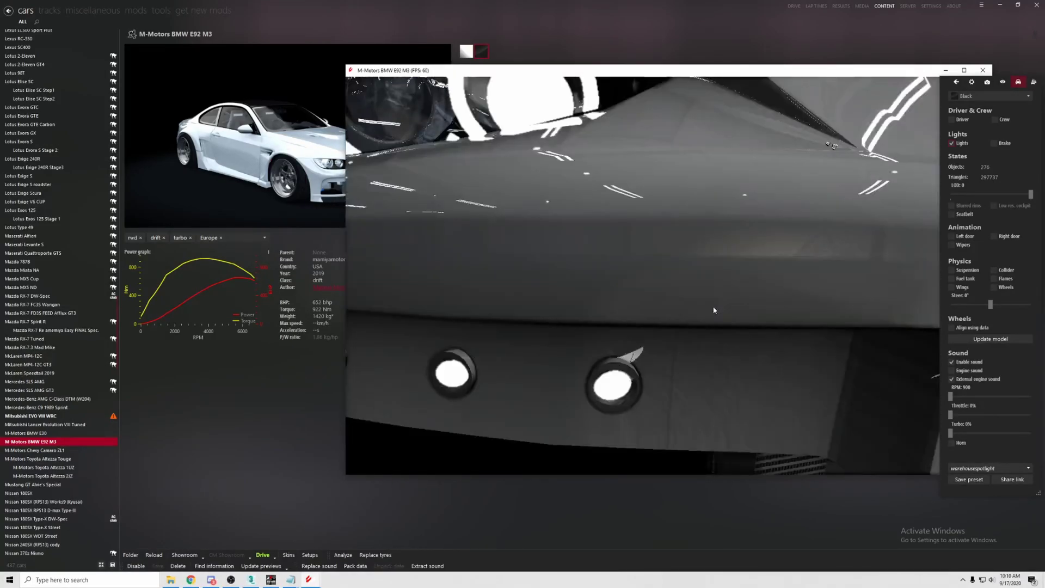
scroll(715, 310, "down", 5)
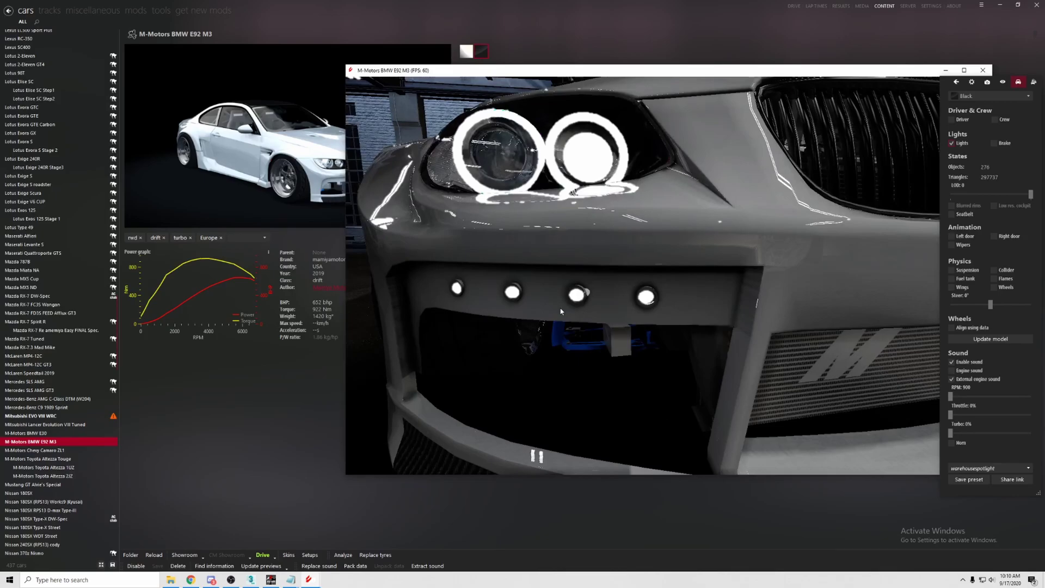
scroll(562, 310, "down", 5)
scroll(563, 314, "down", 3)
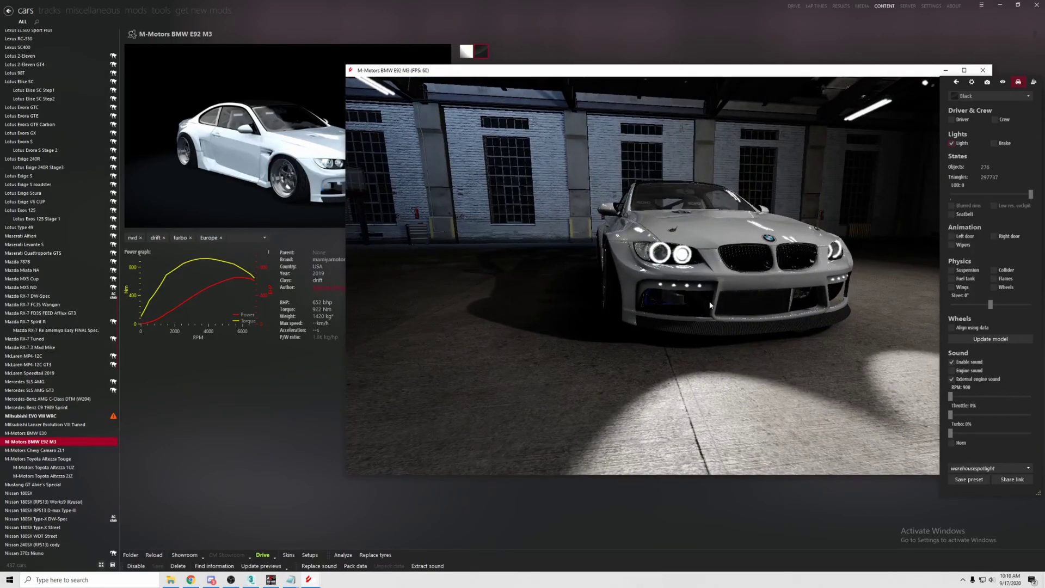
left_click_drag(711, 305, 693, 305)
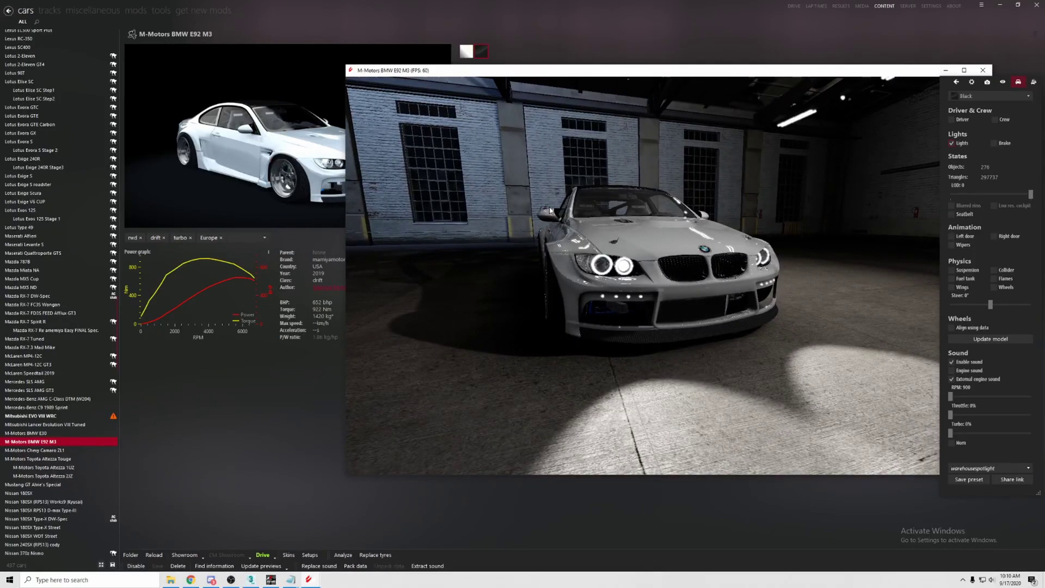
left_click_drag(688, 291, 691, 292)
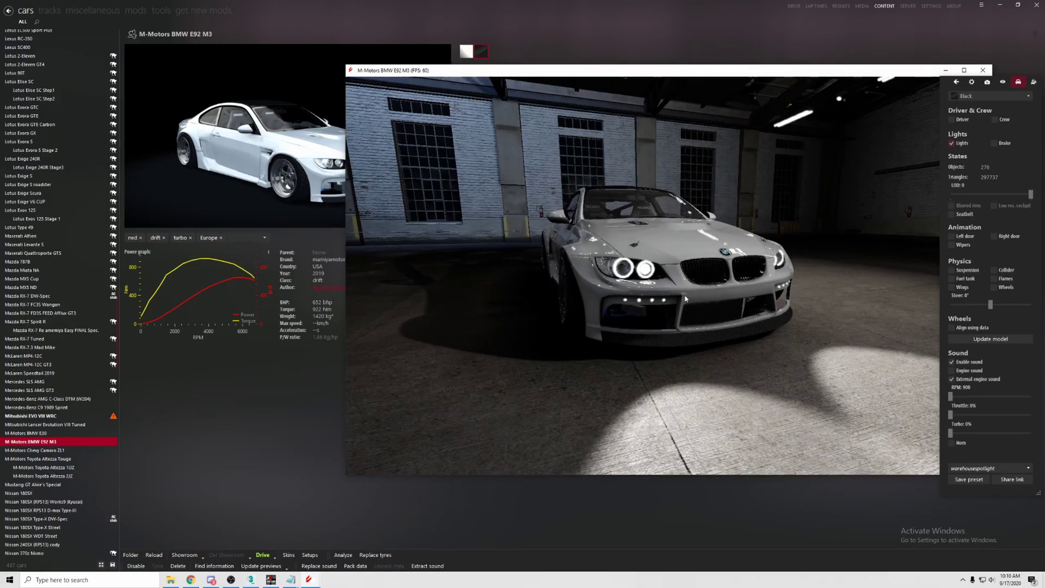
mouse_move(694, 261)
left_mouse_down()
mouse_move(810, 254)
mouse_move(743, 256)
left_mouse_up()
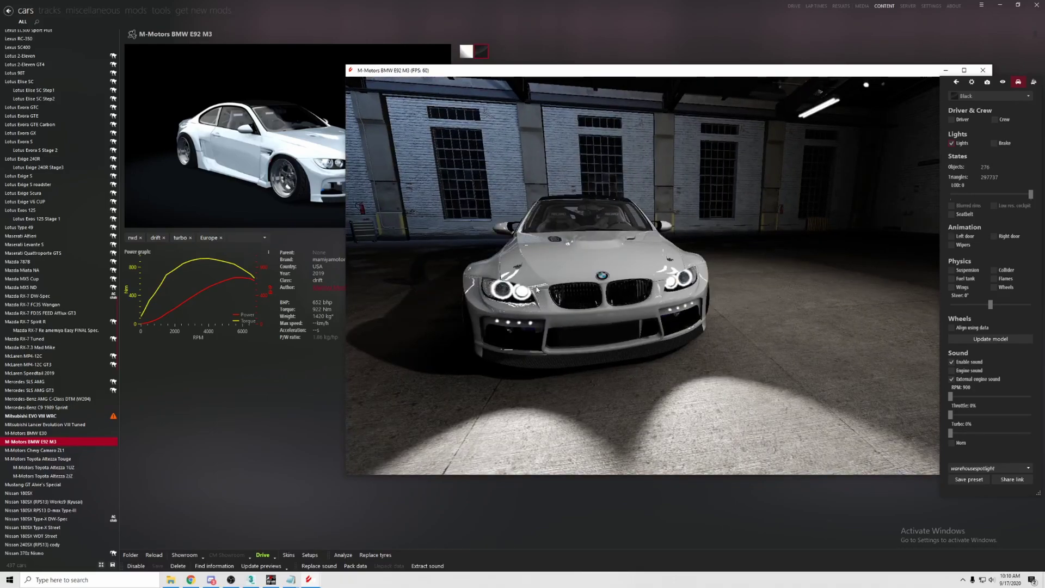
left_click_drag(784, 311, 856, 312)
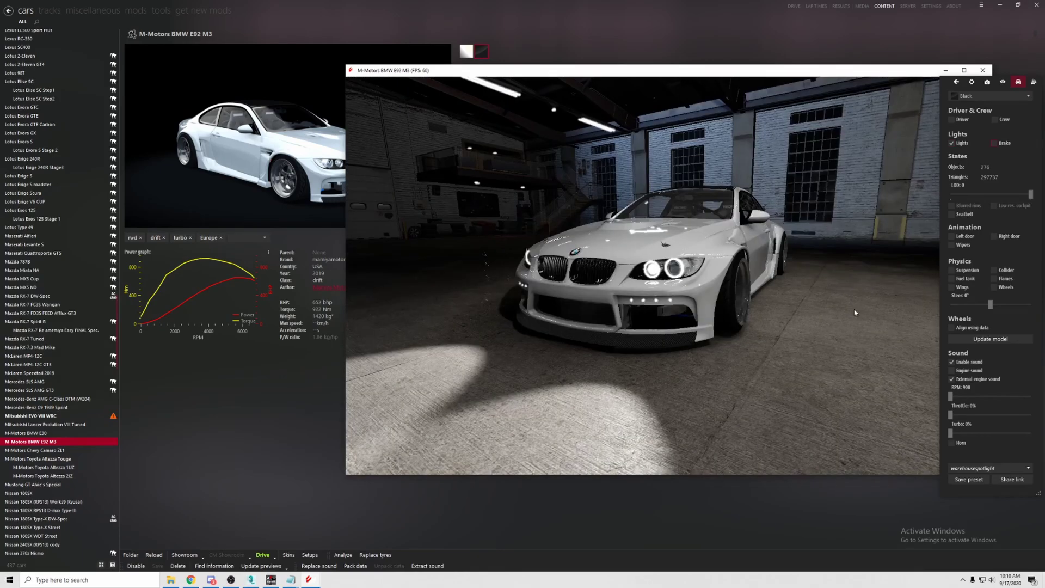
- Turn on Auto-rotate in the showroom camera settings
left_click(956, 82)
left_click(1004, 83)
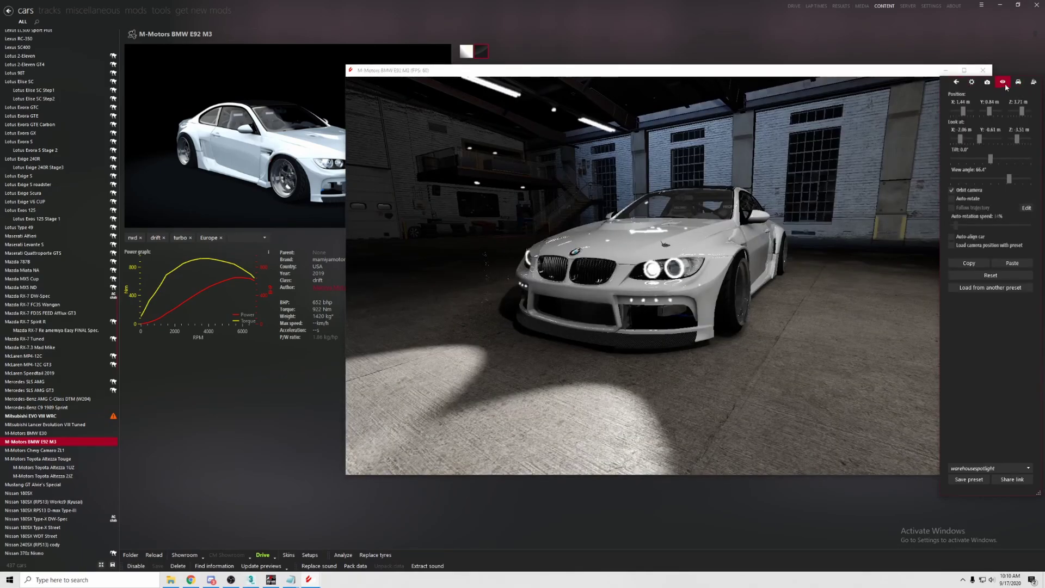
left_click(975, 201)
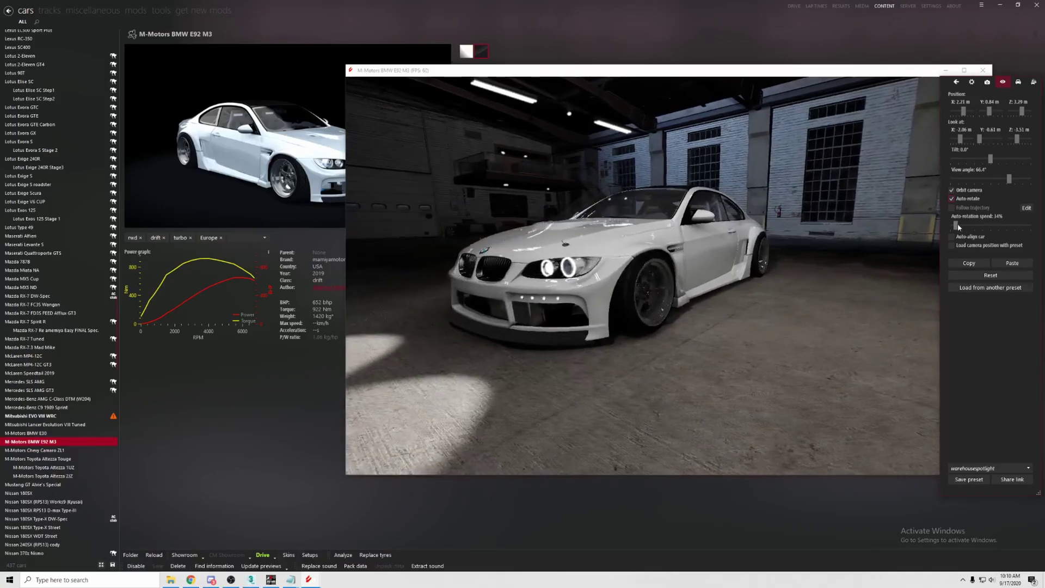